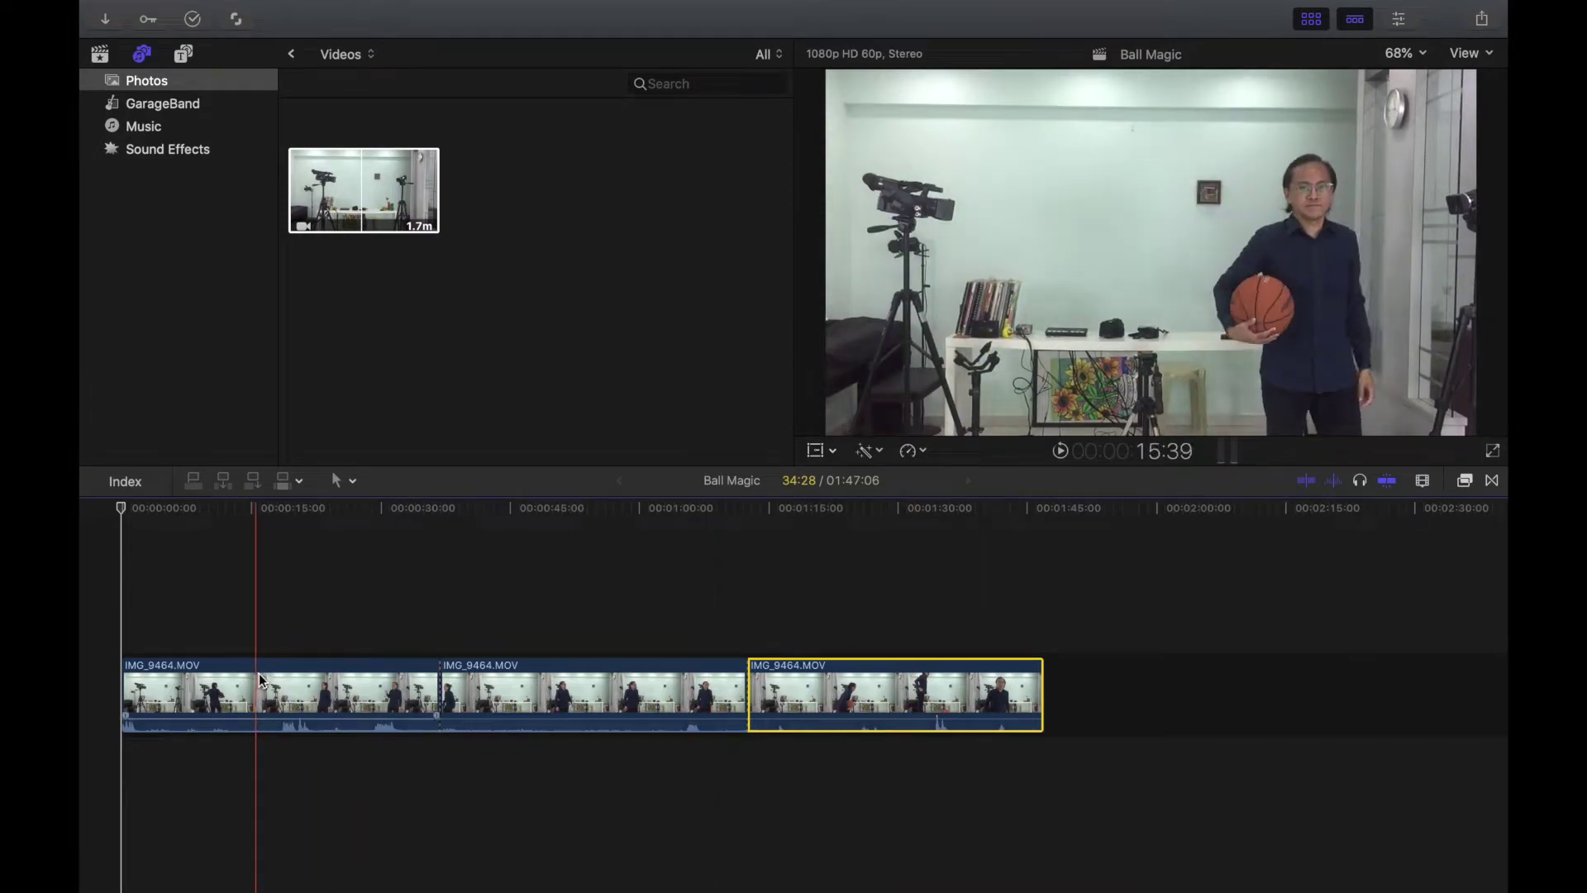
# Stack the second clip above the first at the start of the timeline and apply the Graduated Mask effect to it.
pyautogui.click(552, 690)
pyautogui.moveTo(549, 679); pyautogui.dragTo(204, 579)
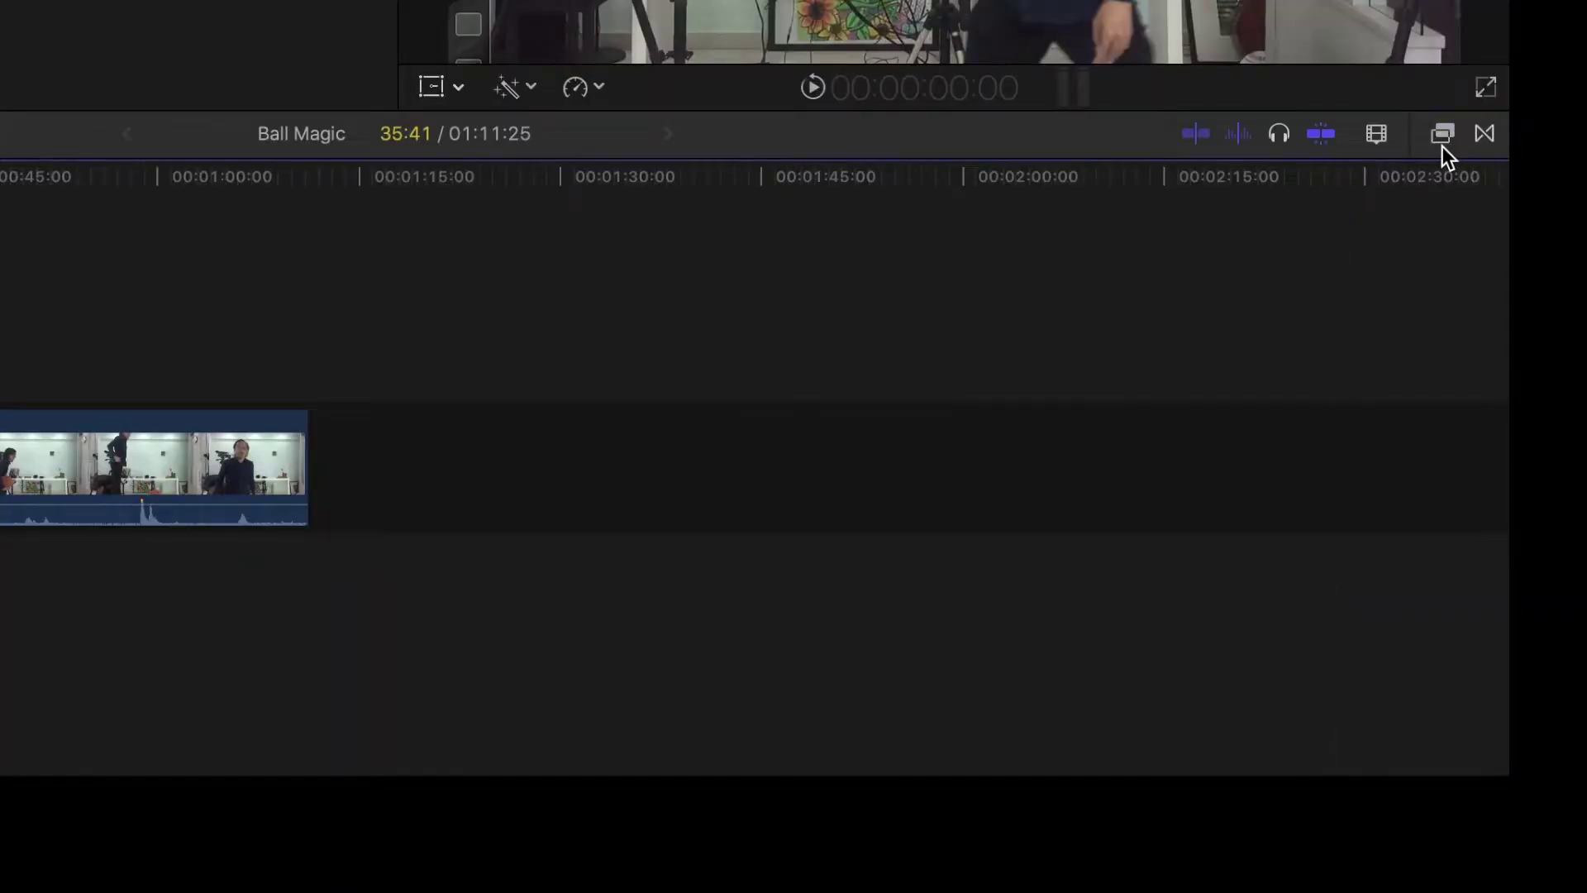
pyautogui.click(1441, 136)
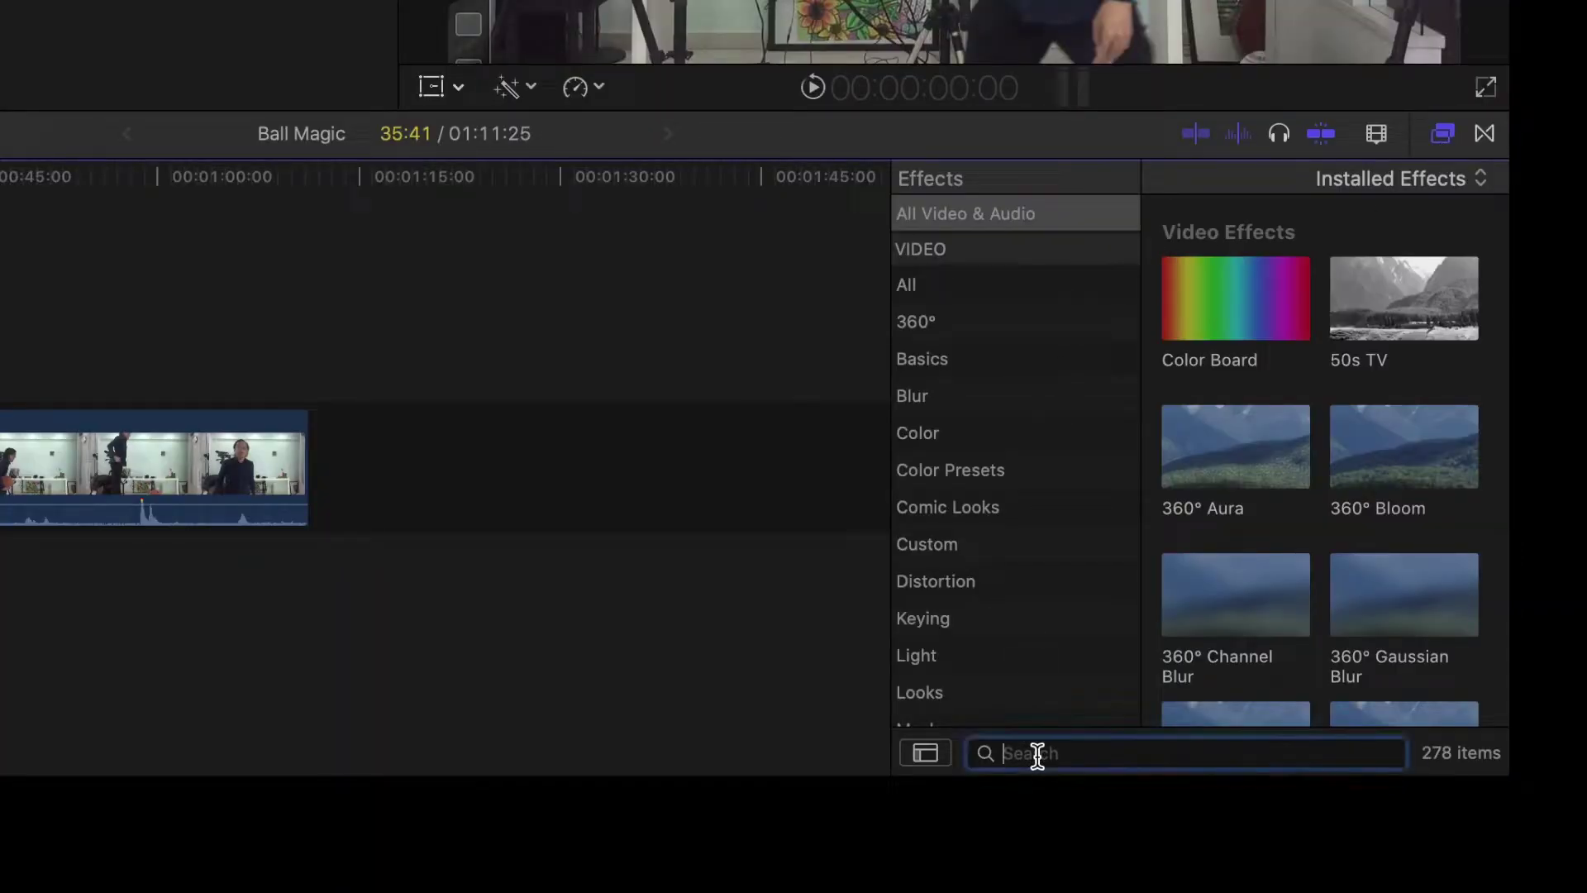
pyautogui.write('mask')
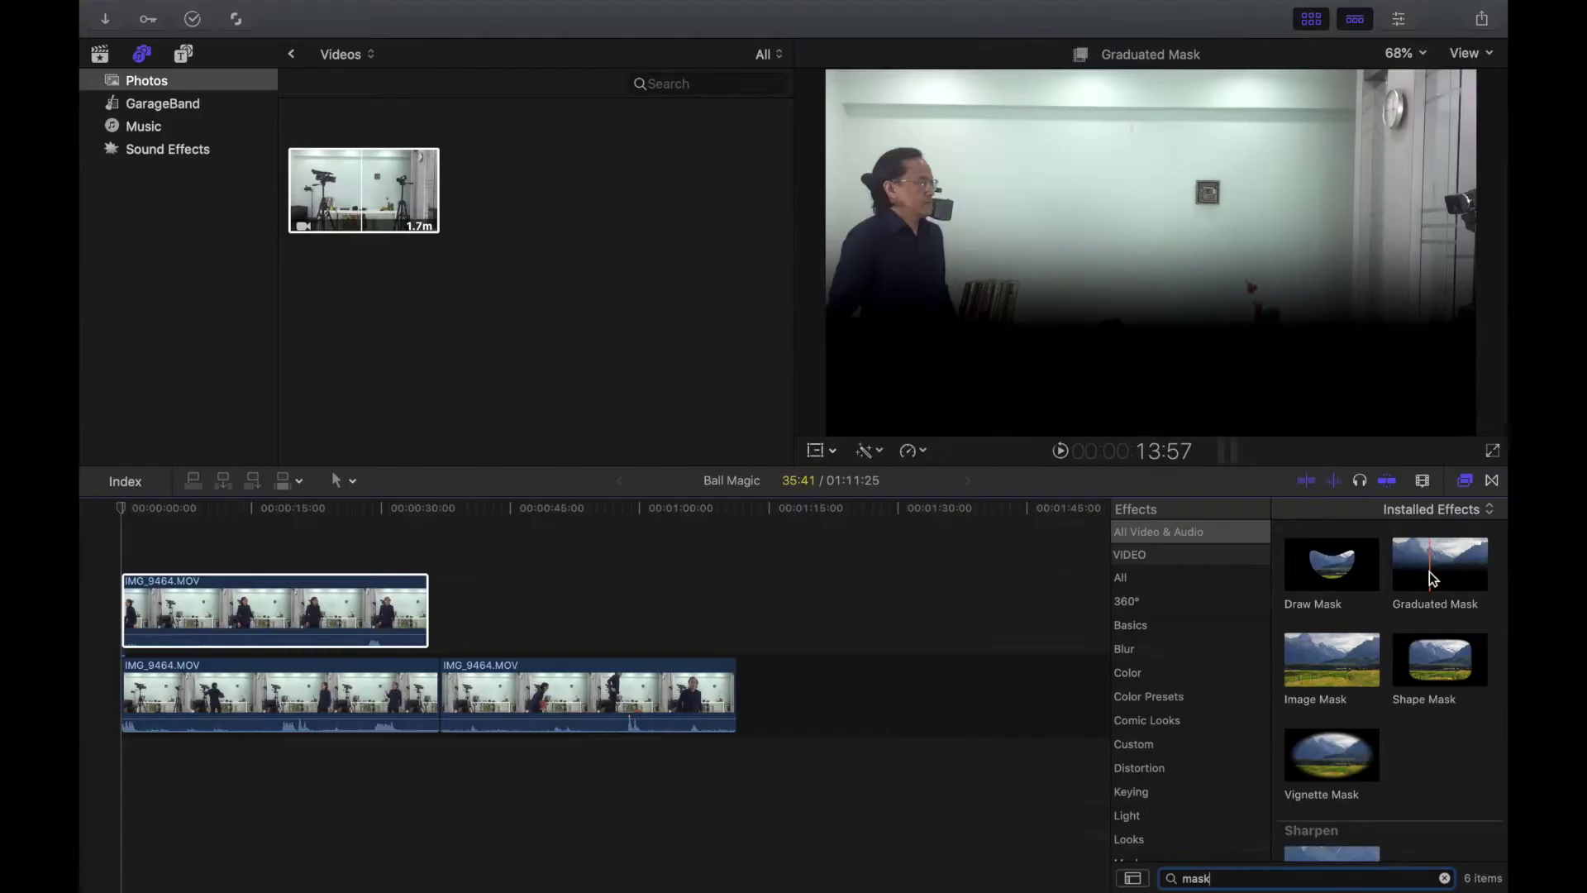
pyautogui.moveTo(1385, 279); pyautogui.dragTo(0, 319)
pyautogui.moveTo(215, 602); pyautogui.dragTo(255, 622)
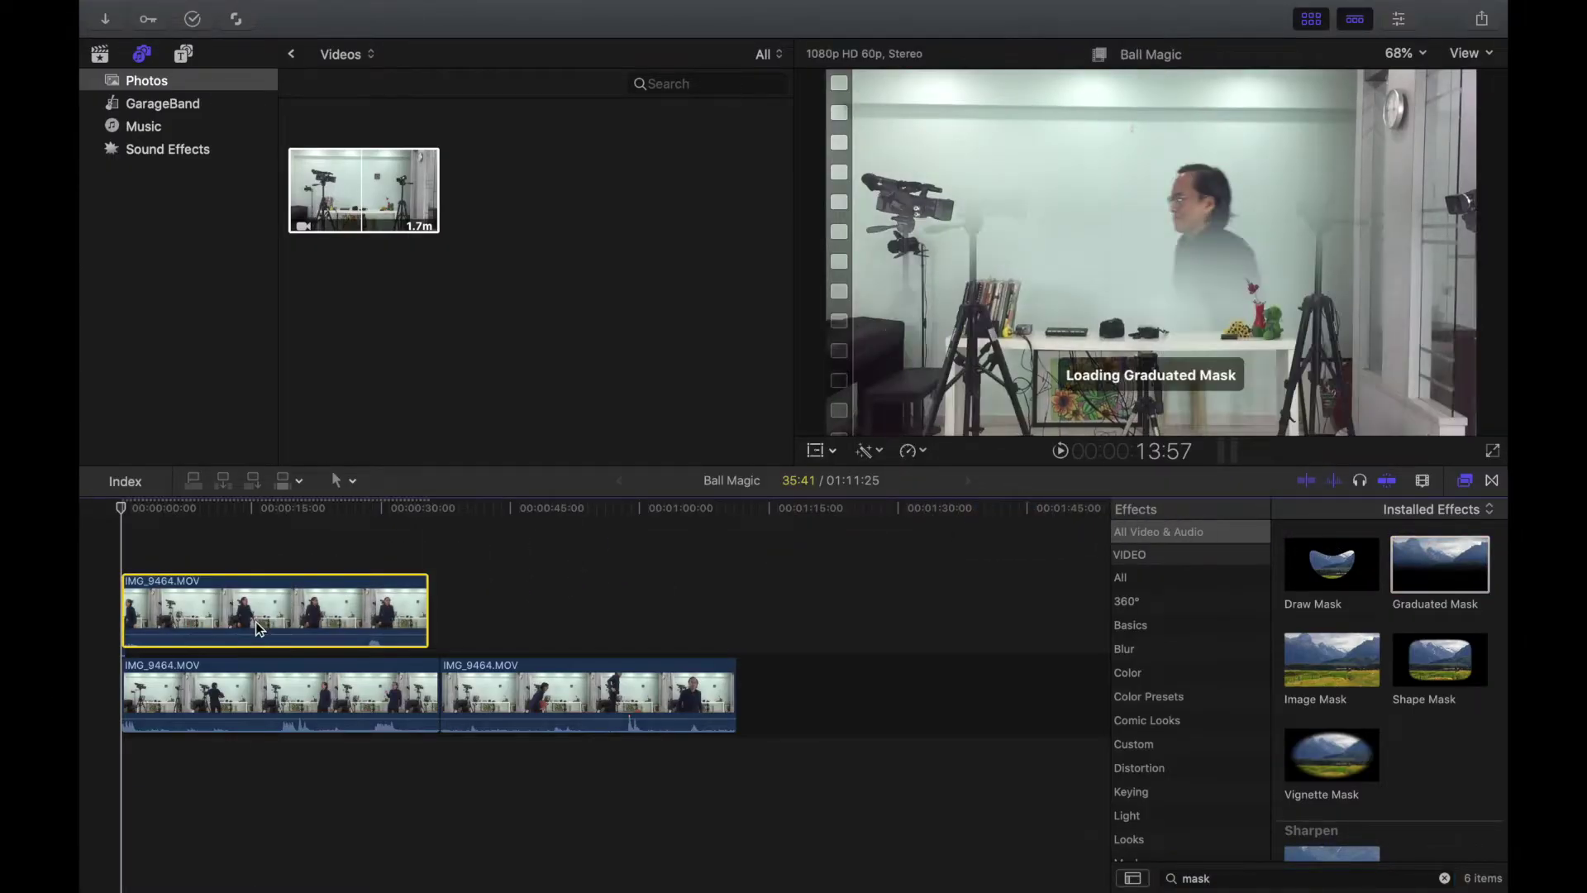
# Reposition and rotate the graduated mask in the viewer so the upper clip is split vertically near the middle of the frame.
pyautogui.click(246, 529)
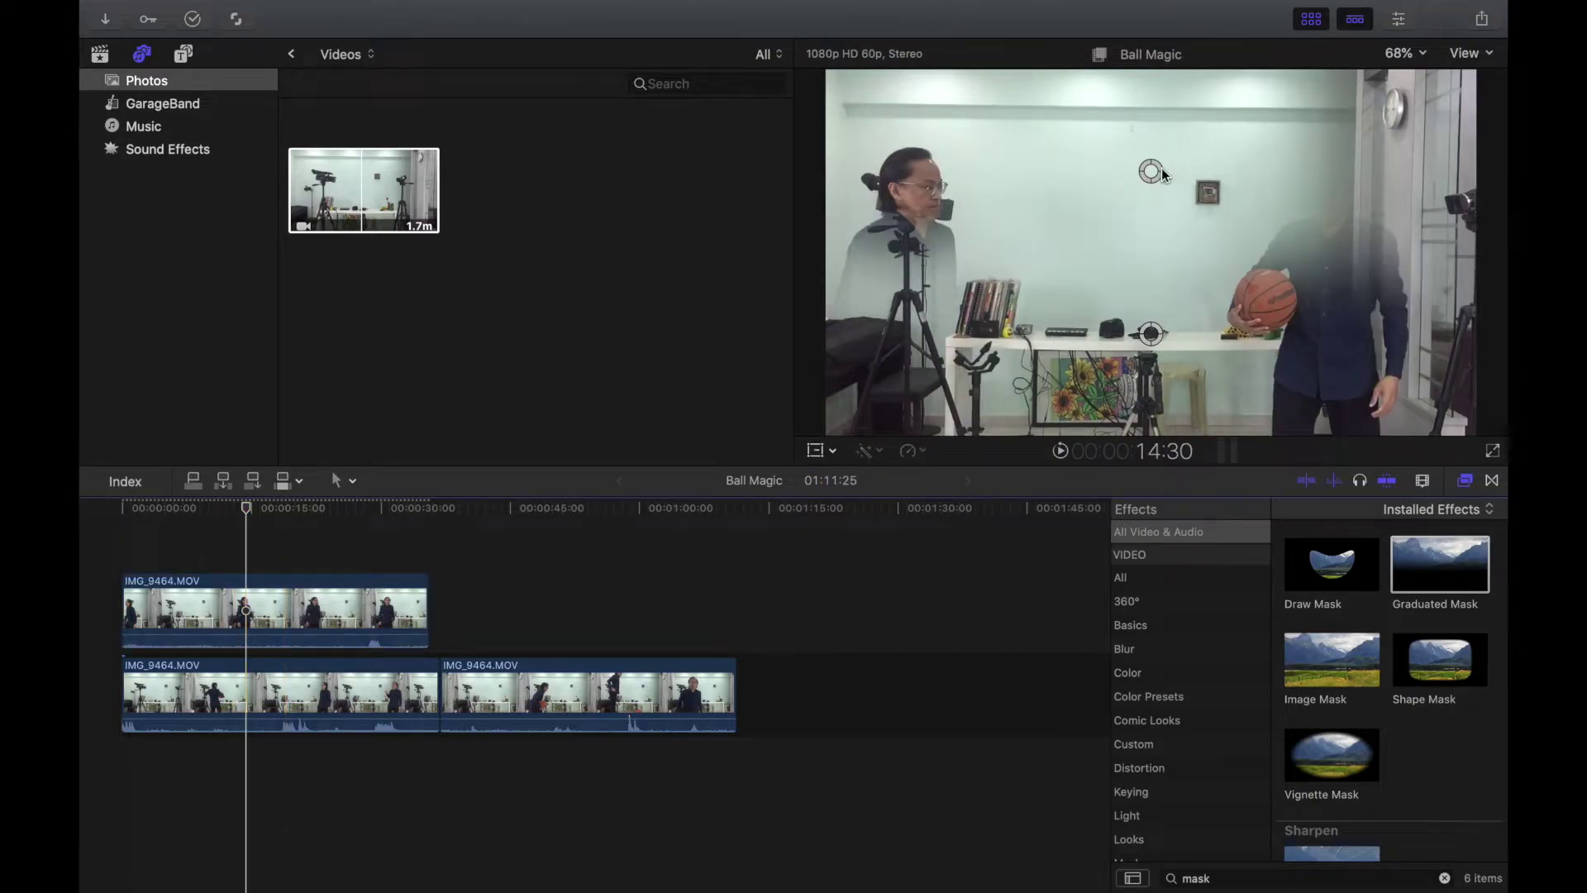
pyautogui.moveTo(1155, 199); pyautogui.dragTo(1144, 207)
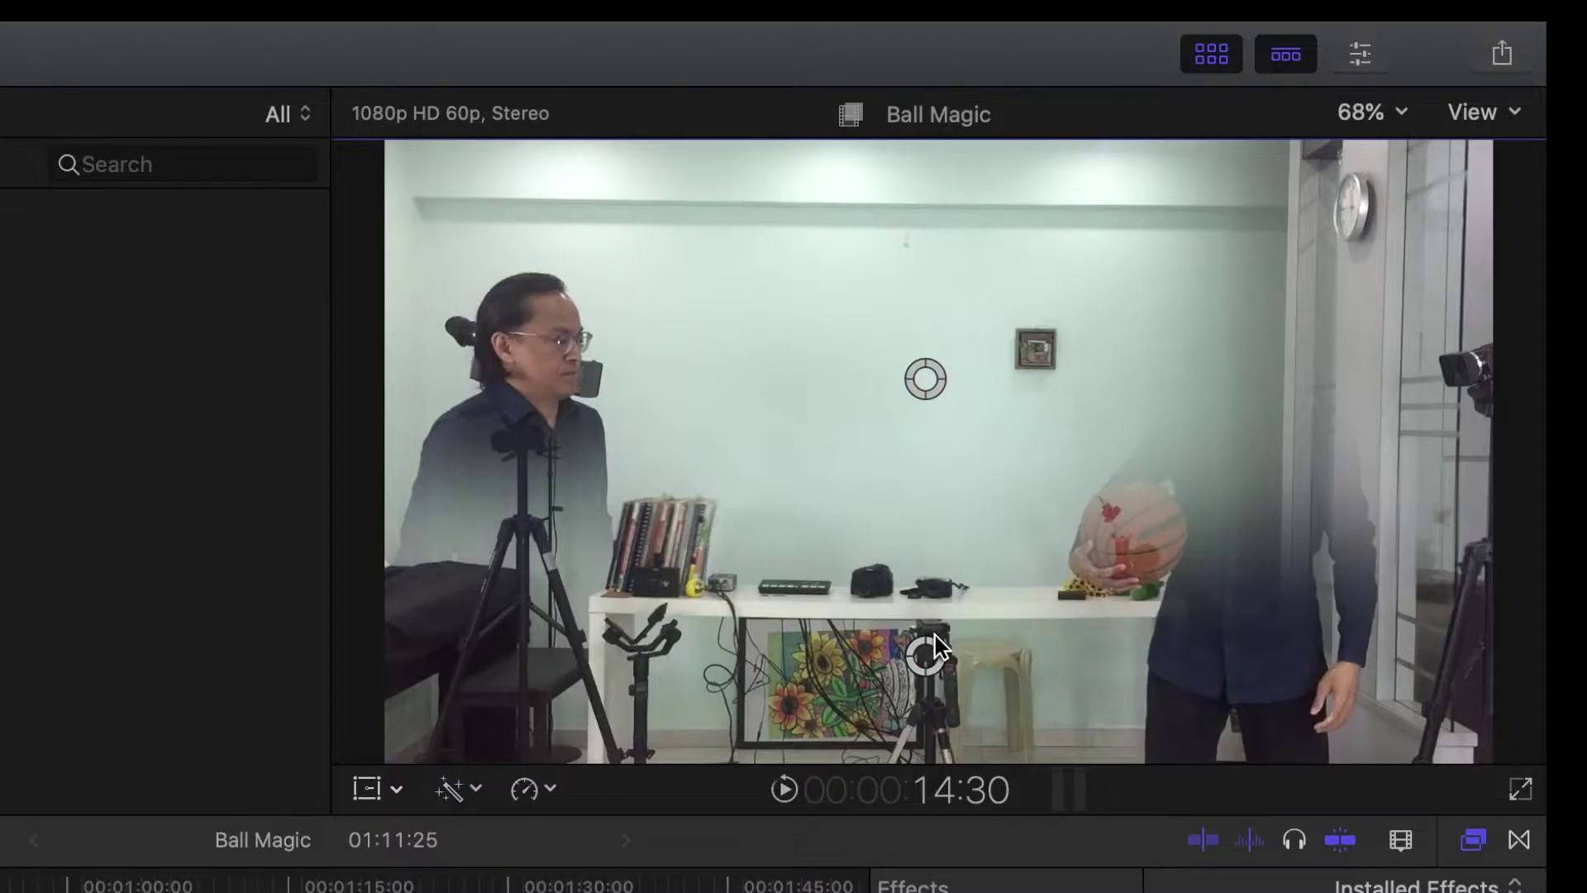
pyautogui.moveTo(1147, 375); pyautogui.dragTo(1182, 334)
pyautogui.moveTo(990, 588); pyautogui.dragTo(854, 382)
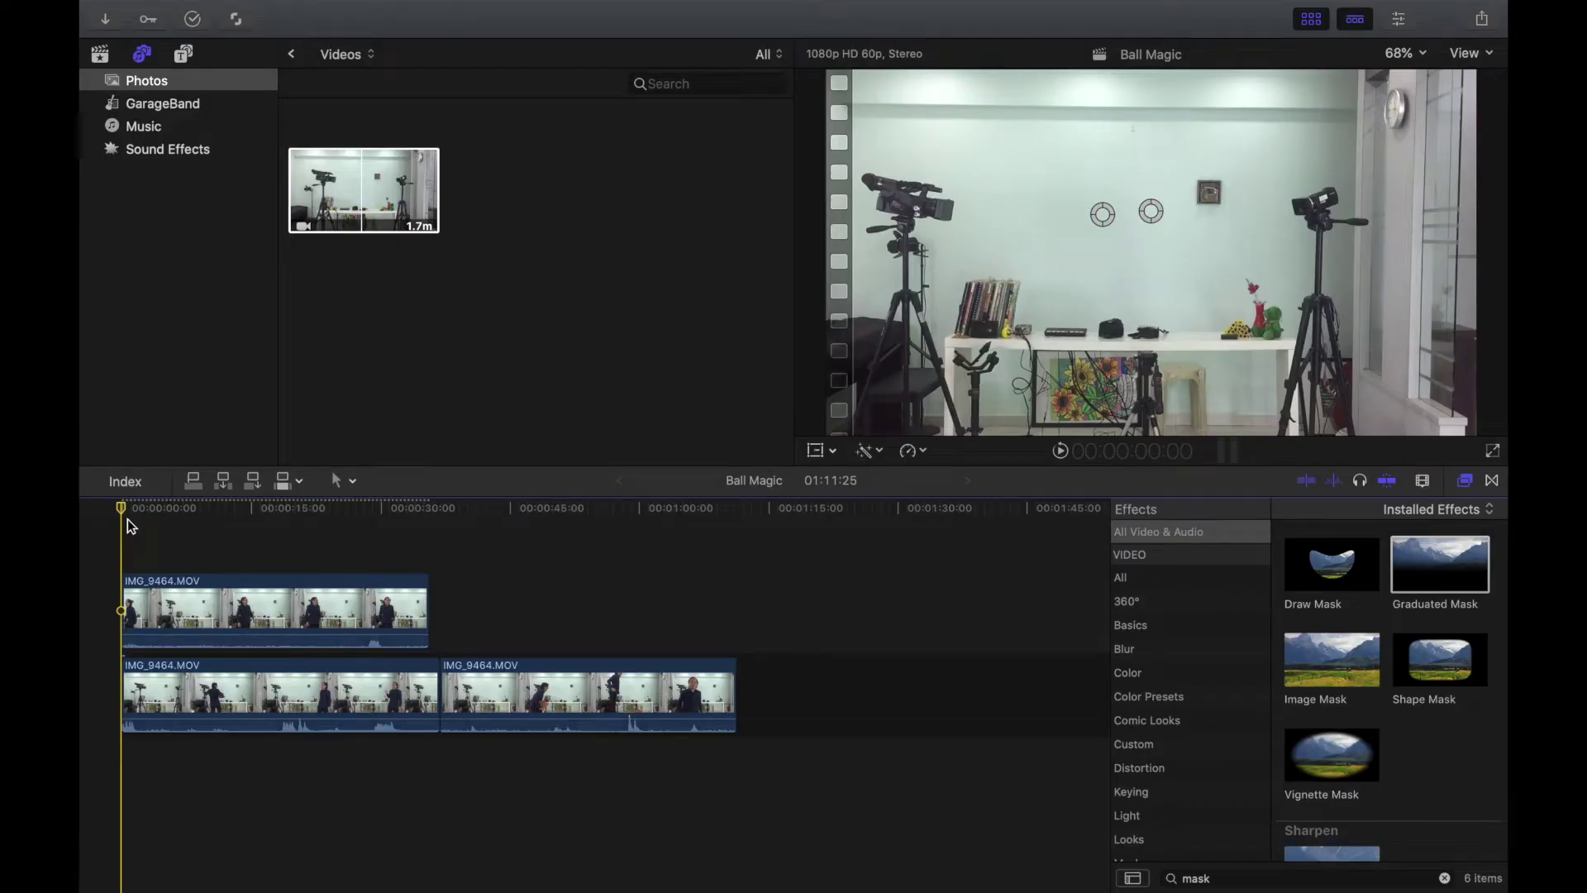
# Move the masked clip later and trim about 15:39 off the start of the primary clip, to where the man stands holding the ball.
pyautogui.press('space')
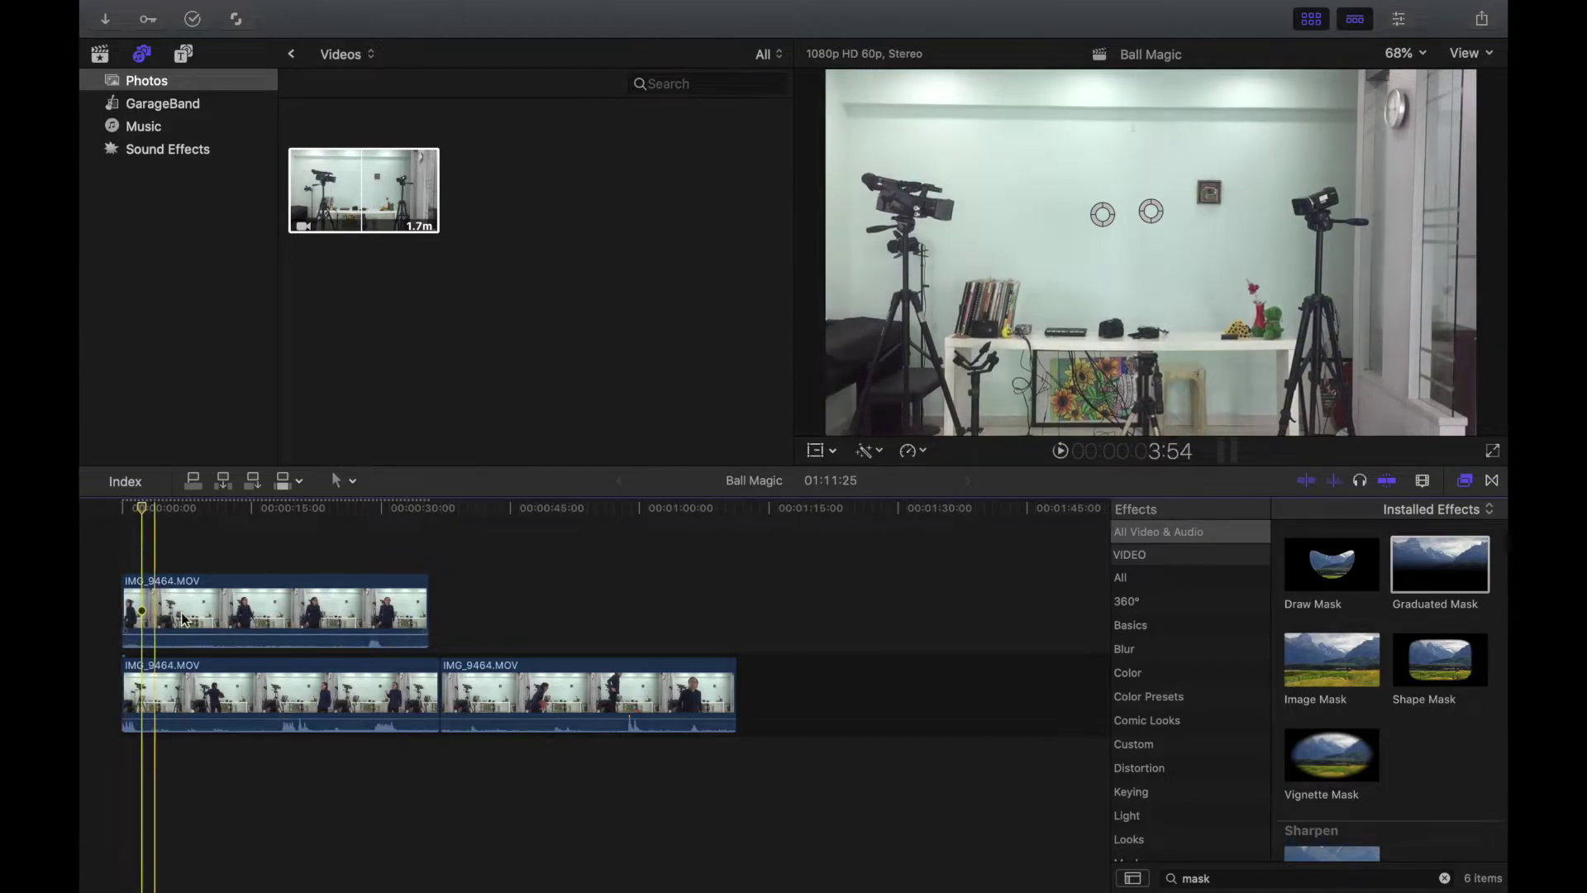
pyautogui.moveTo(238, 620); pyautogui.dragTo(331, 620)
pyautogui.click(124, 691)
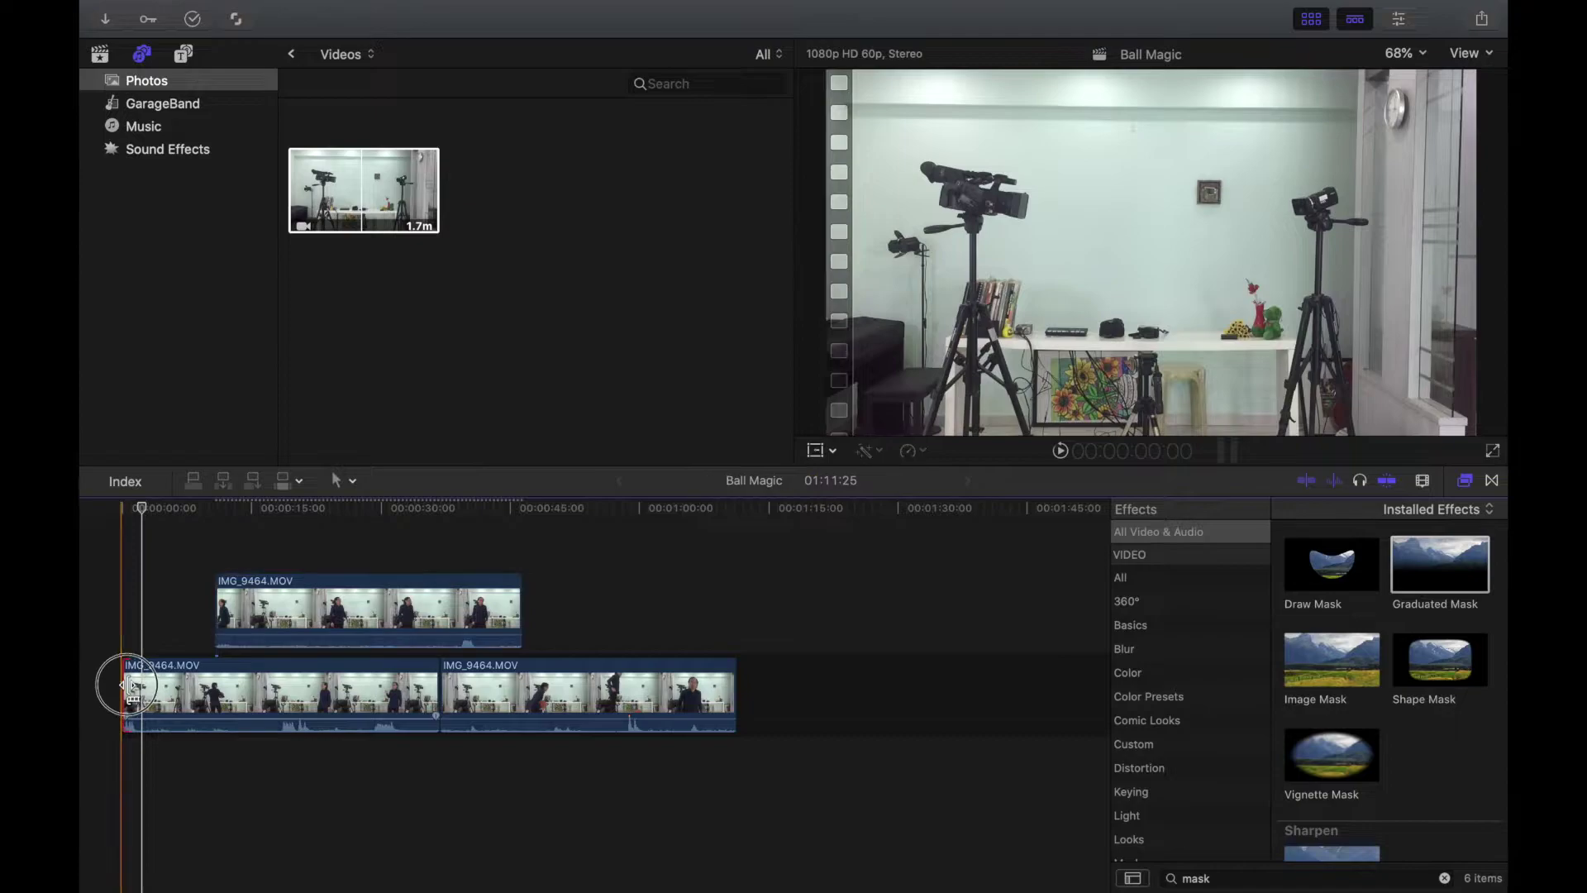
pyautogui.moveTo(126, 698); pyautogui.dragTo(259, 699)
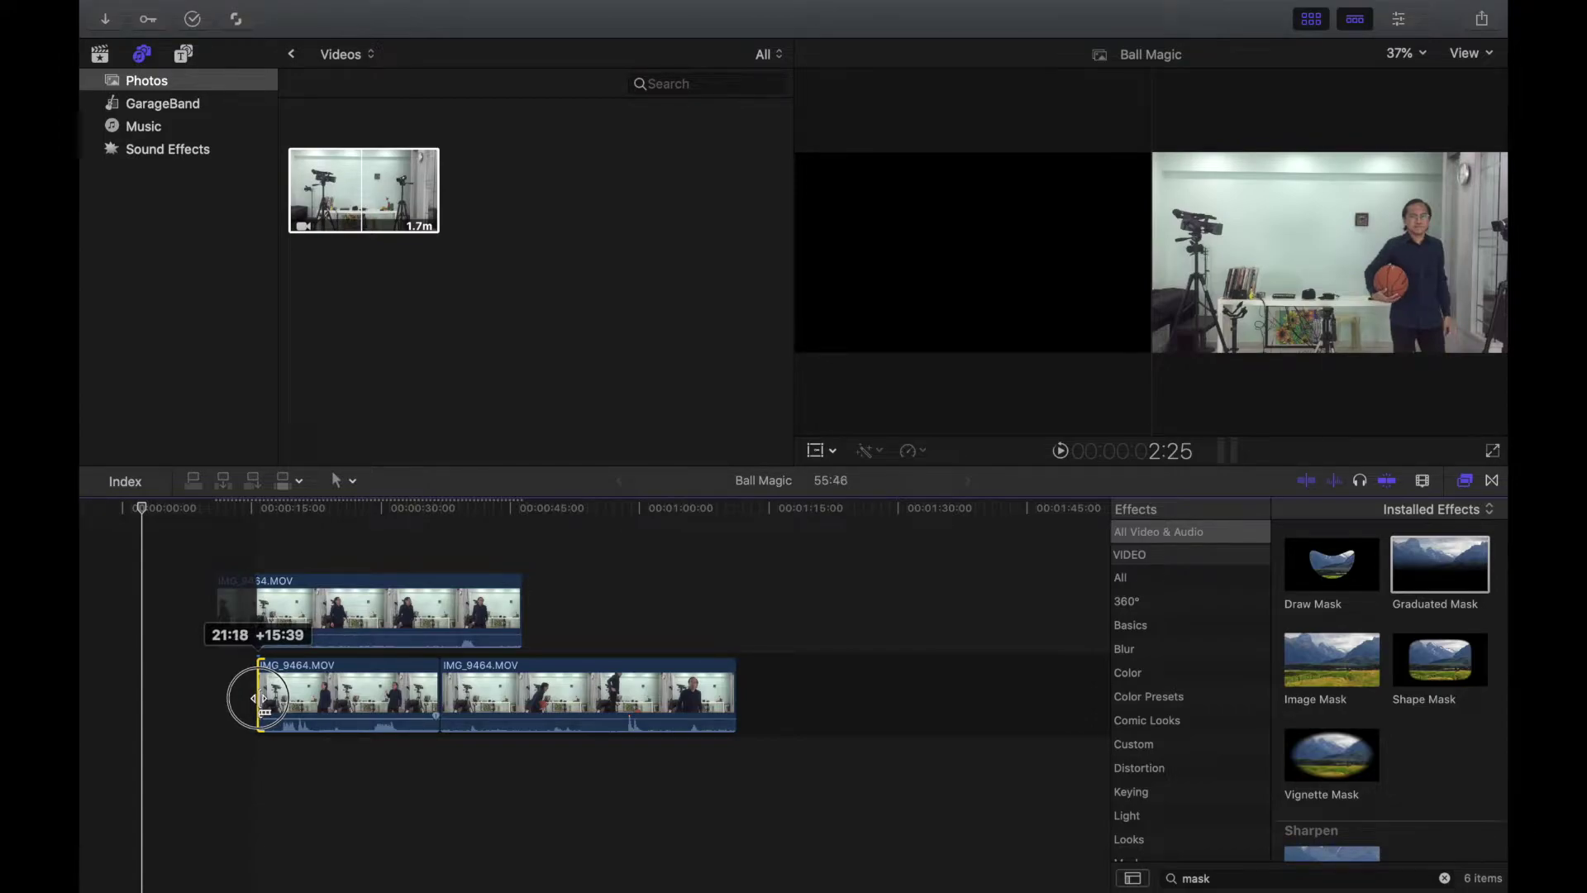
pyautogui.moveTo(263, 699); pyautogui.dragTo(261, 698)
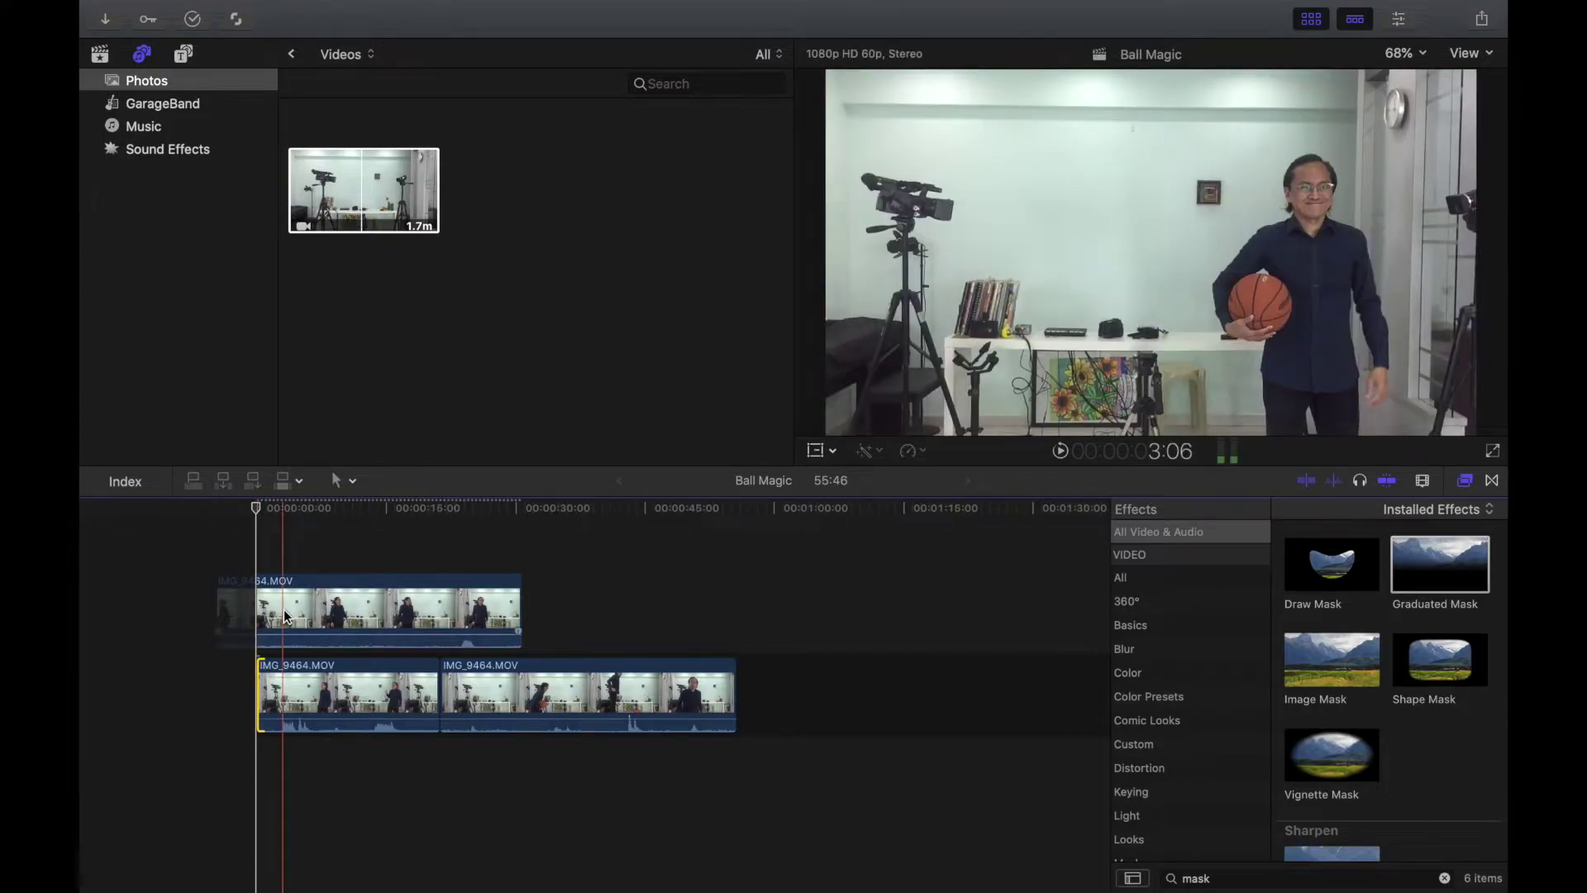
# Move the trimmed masked clip to the start of the timeline and scrub through the opening to compare both performances.
pyautogui.moveTo(331, 608)
pyautogui.mouseDown()
pyautogui.moveTo(530, 616)
pyautogui.moveTo(383, 603)
pyautogui.moveTo(315, 616)
pyautogui.mouseUp()
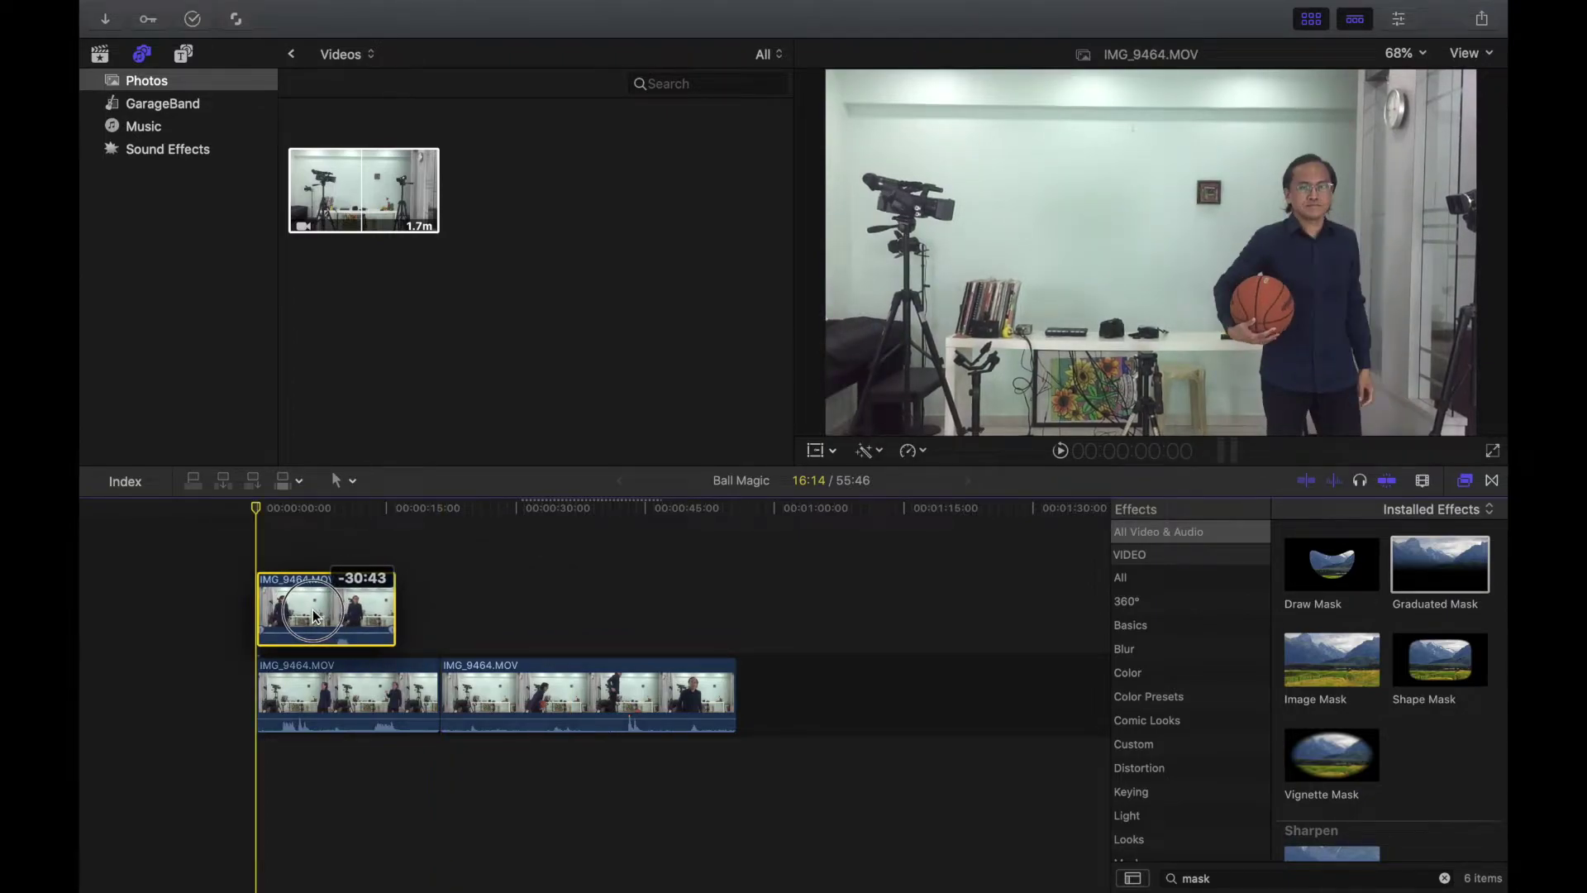
pyautogui.moveTo(265, 551); pyautogui.dragTo(265, 552)
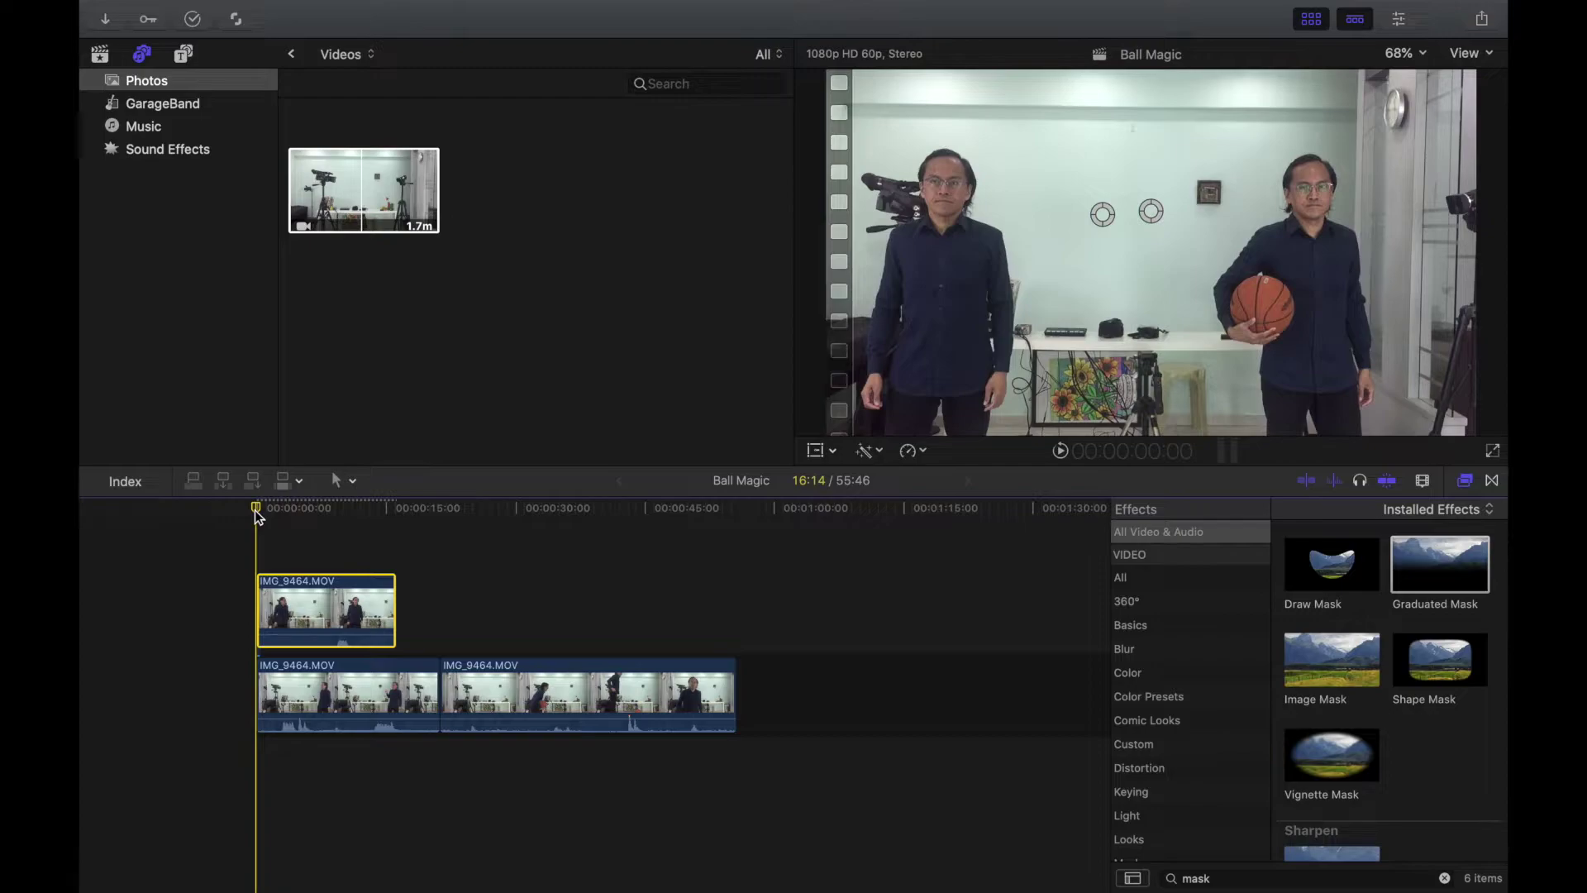
pyautogui.moveTo(256, 509)
pyautogui.mouseDown()
pyautogui.moveTo(299, 512)
pyautogui.moveTo(258, 516)
pyautogui.moveTo(278, 516)
pyautogui.mouseUp()
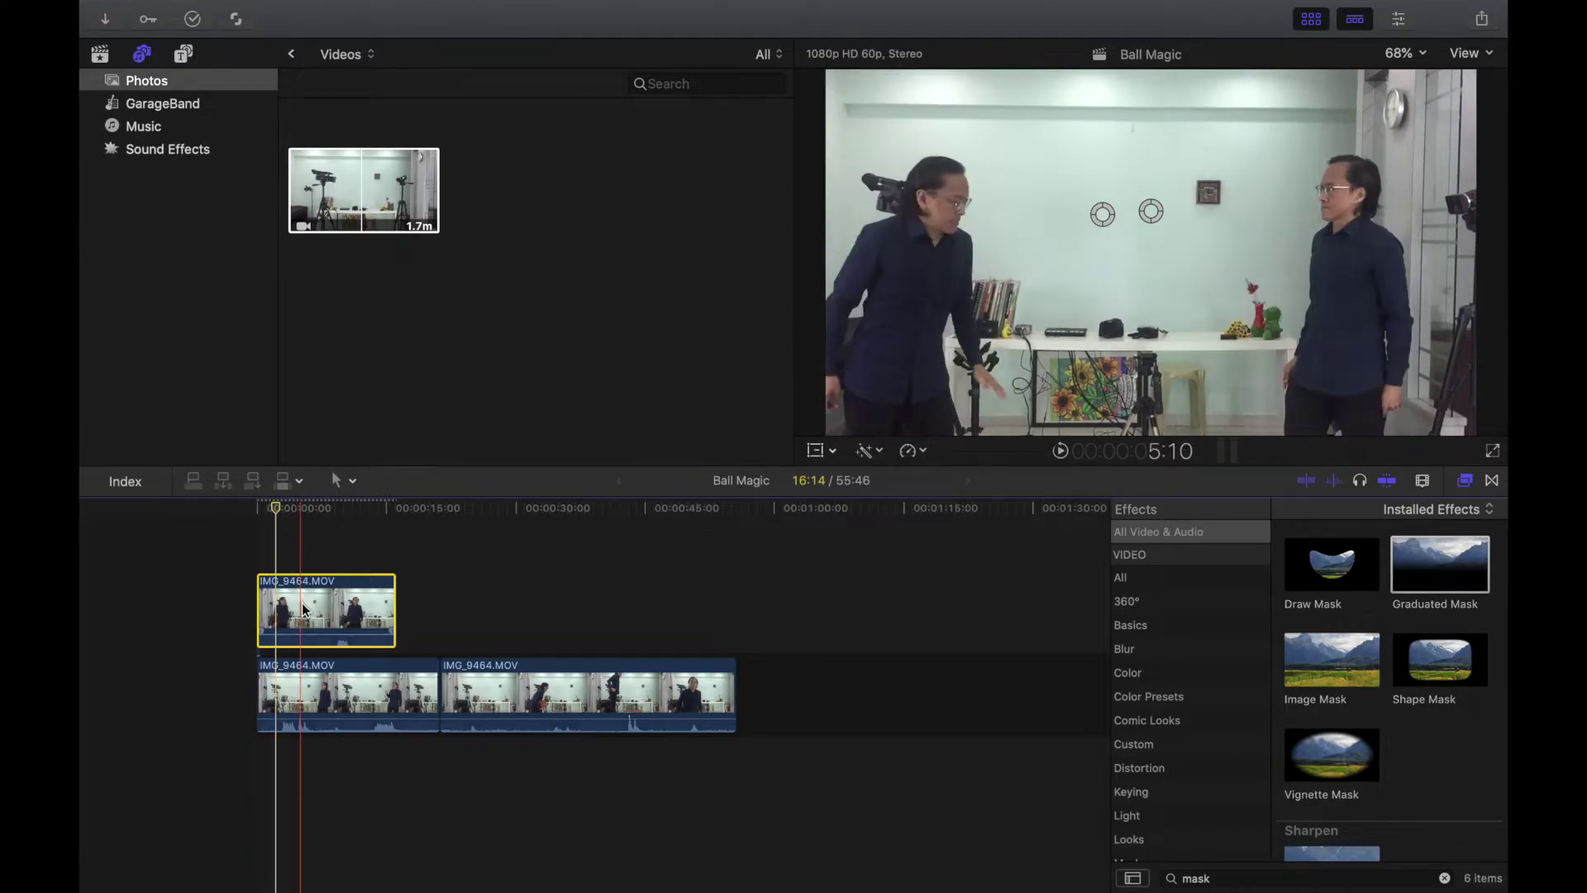
# Shift the masked clip later in the timeline and extend its start to recover some earlier footage.
pyautogui.moveTo(304, 607); pyautogui.dragTo(332, 607)
pyautogui.moveTo(278, 515)
pyautogui.mouseDown()
pyautogui.moveTo(305, 518)
pyautogui.moveTo(275, 519)
pyautogui.moveTo(302, 514)
pyautogui.moveTo(288, 514)
pyautogui.mouseUp()
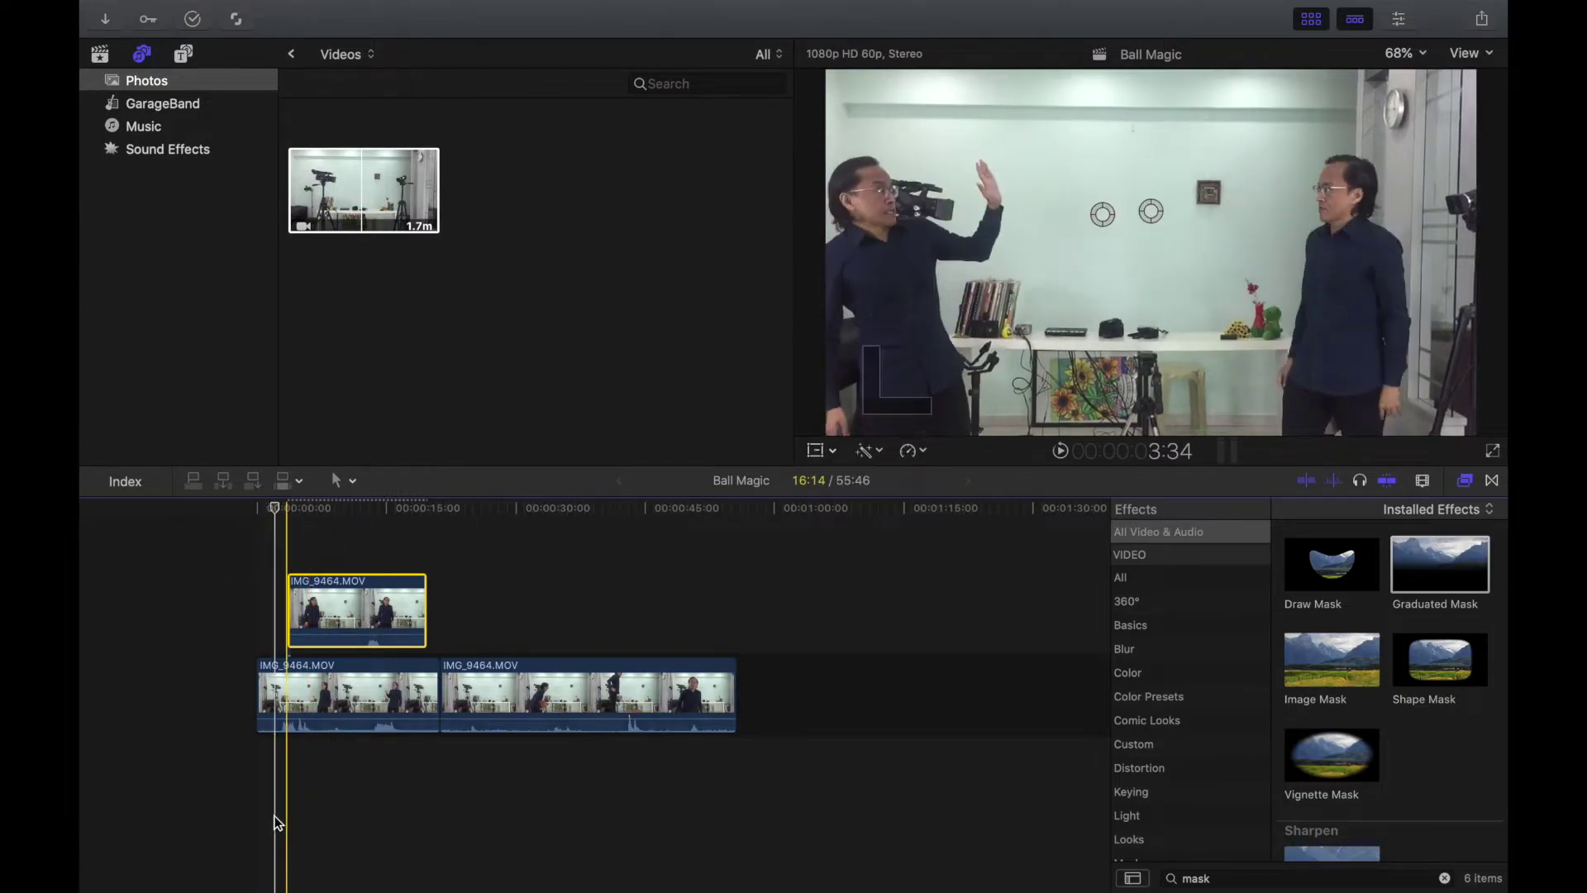
pyautogui.click(343, 628)
pyautogui.moveTo(342, 628); pyautogui.dragTo(295, 775)
pyautogui.click(350, 618)
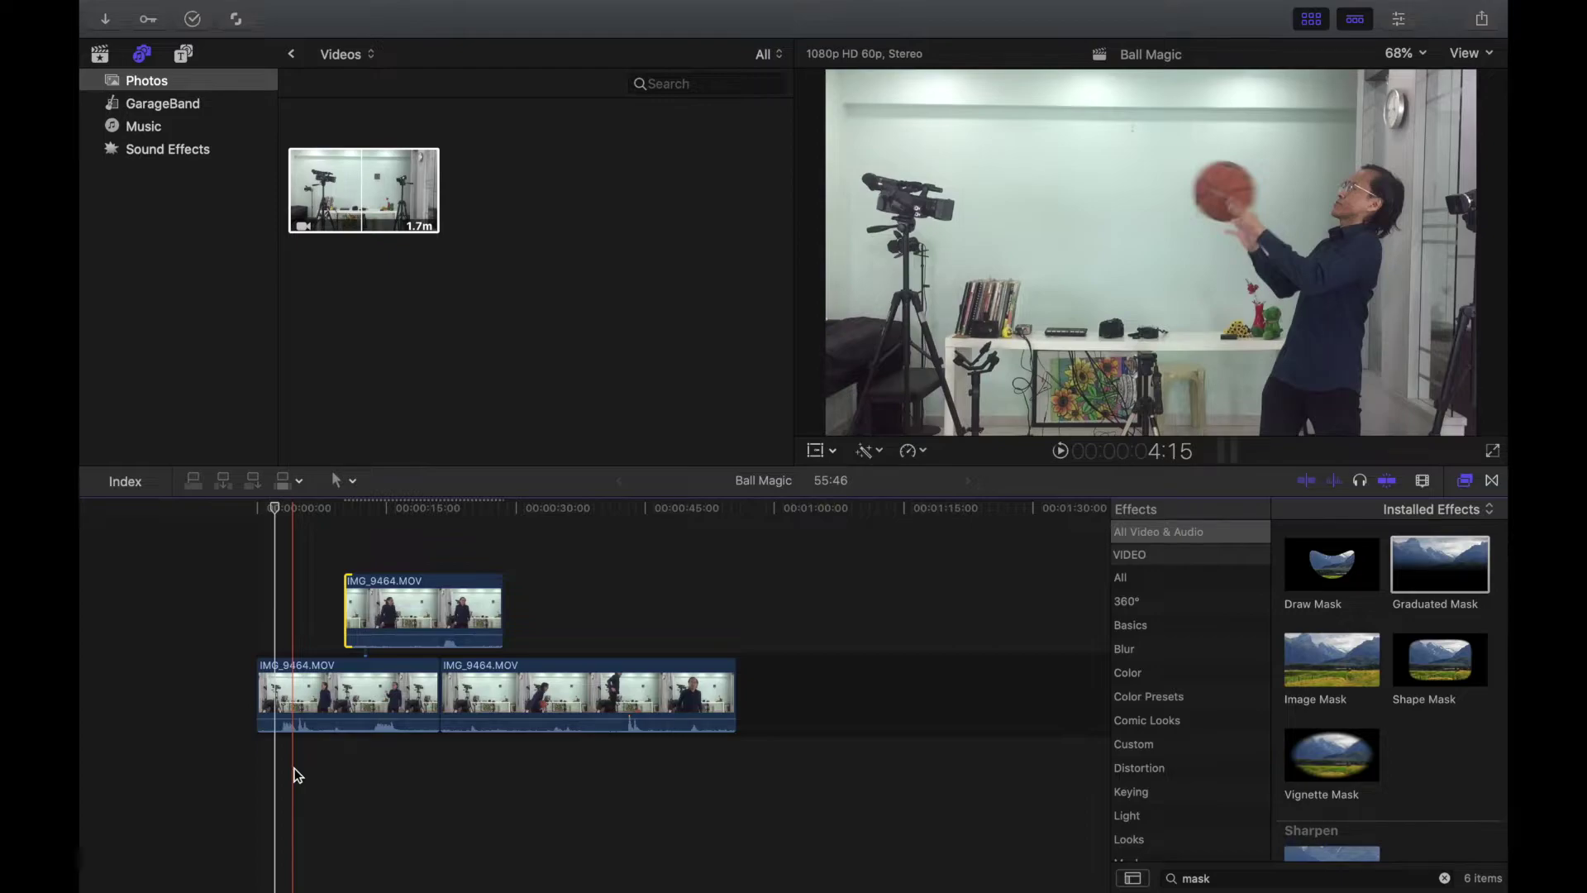
# Park the playhead just after the ball throw and shift the masked clip earlier in stages to match its hand gesture to the throw.
pyautogui.click(295, 712)
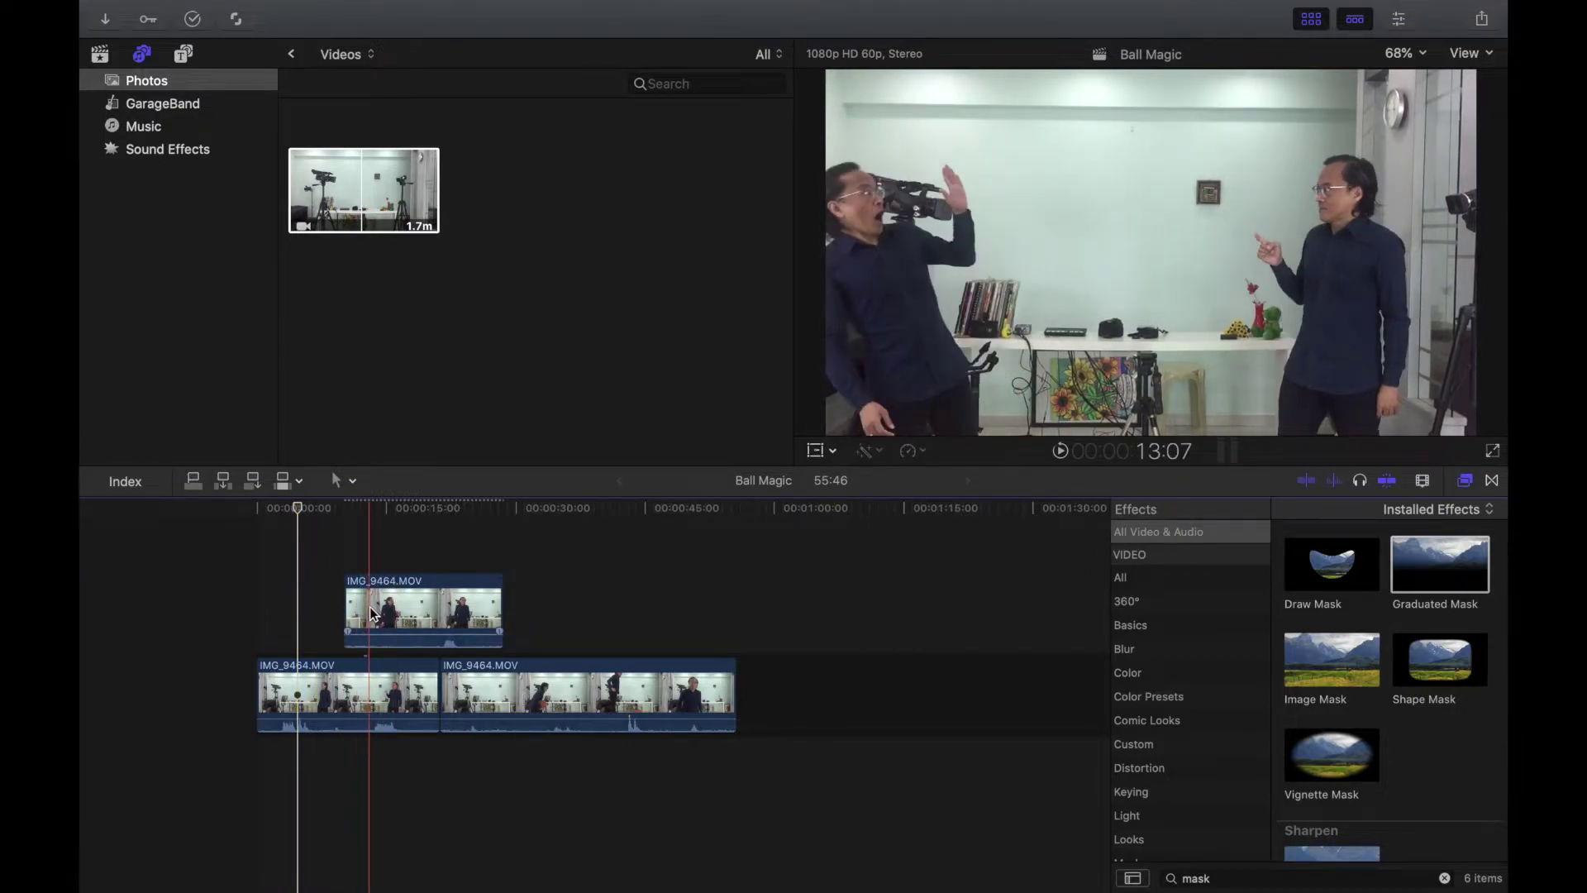
pyautogui.moveTo(369, 606); pyautogui.dragTo(305, 610)
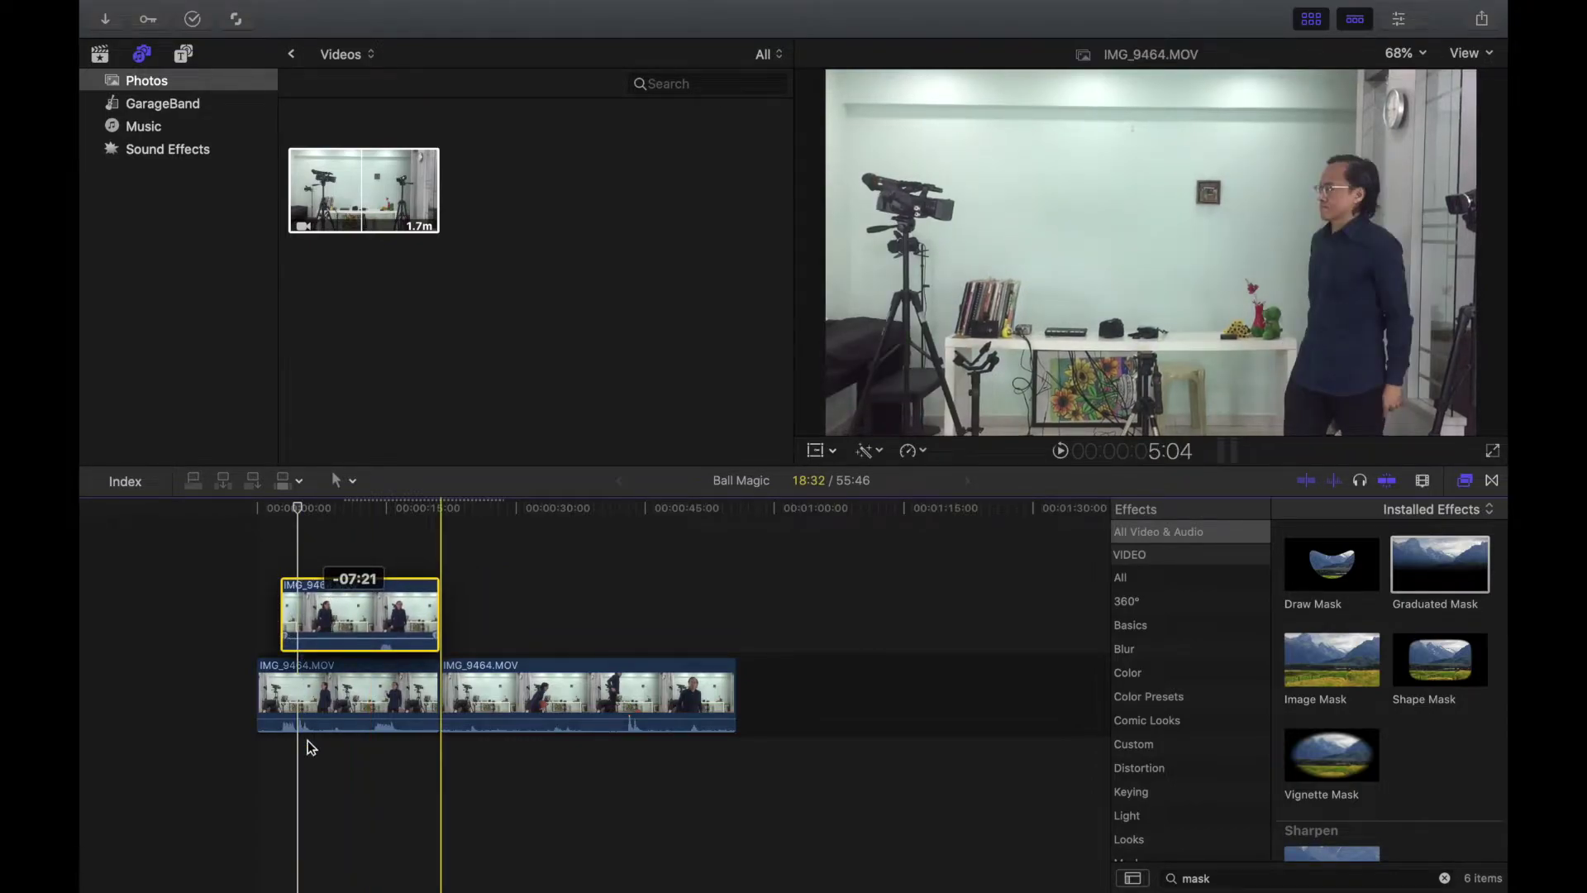
pyautogui.press('super+equal')
pyautogui.press('super+equal')
pyautogui.press('super+equal')
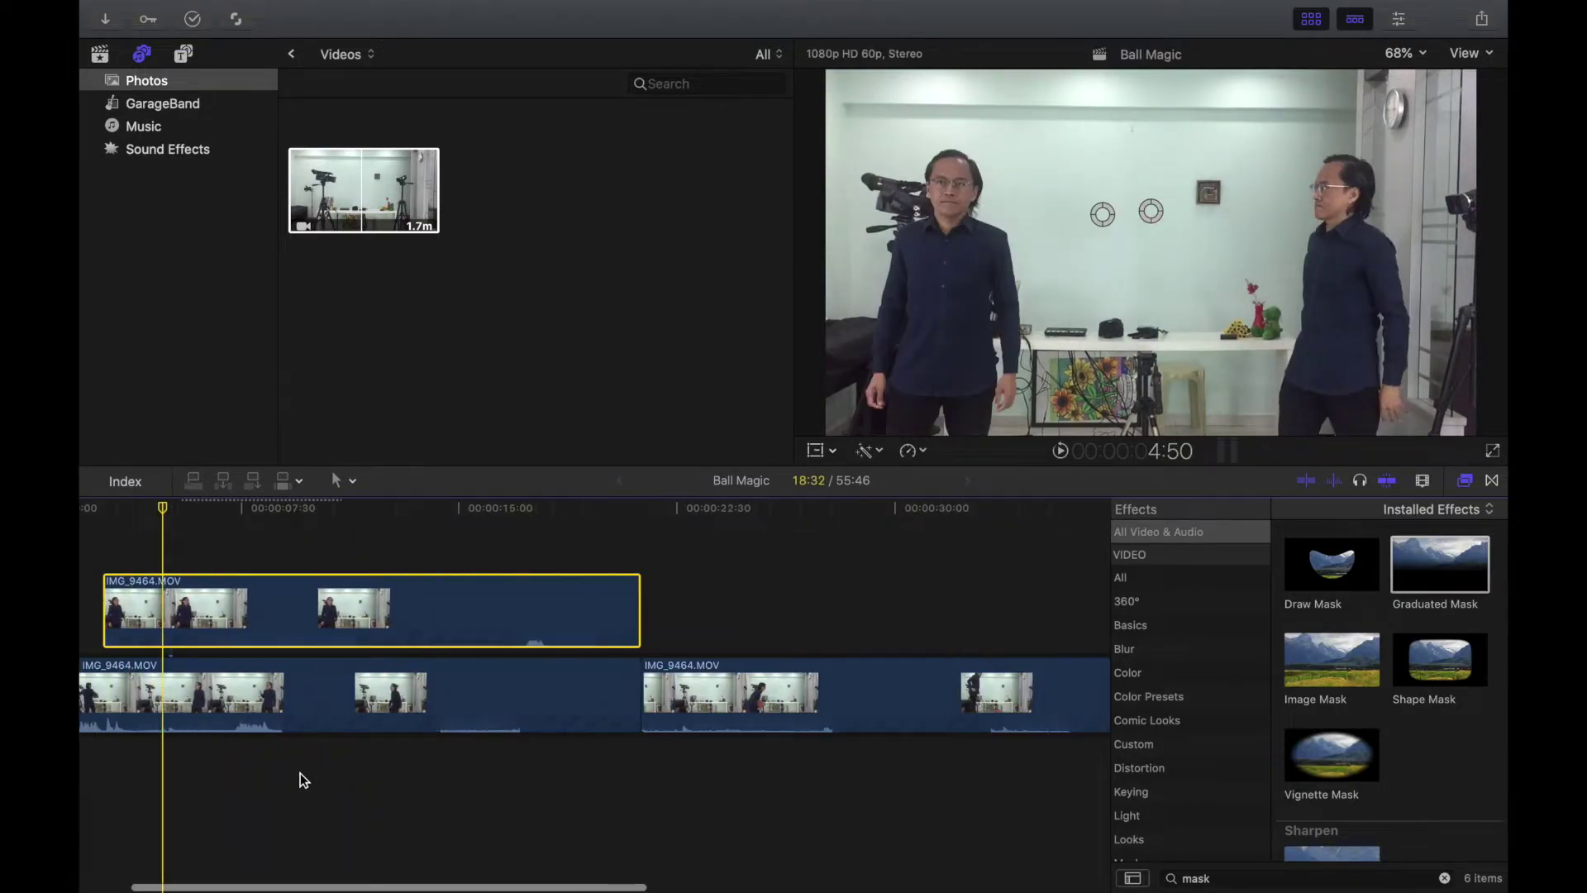
pyautogui.press('super+equal')
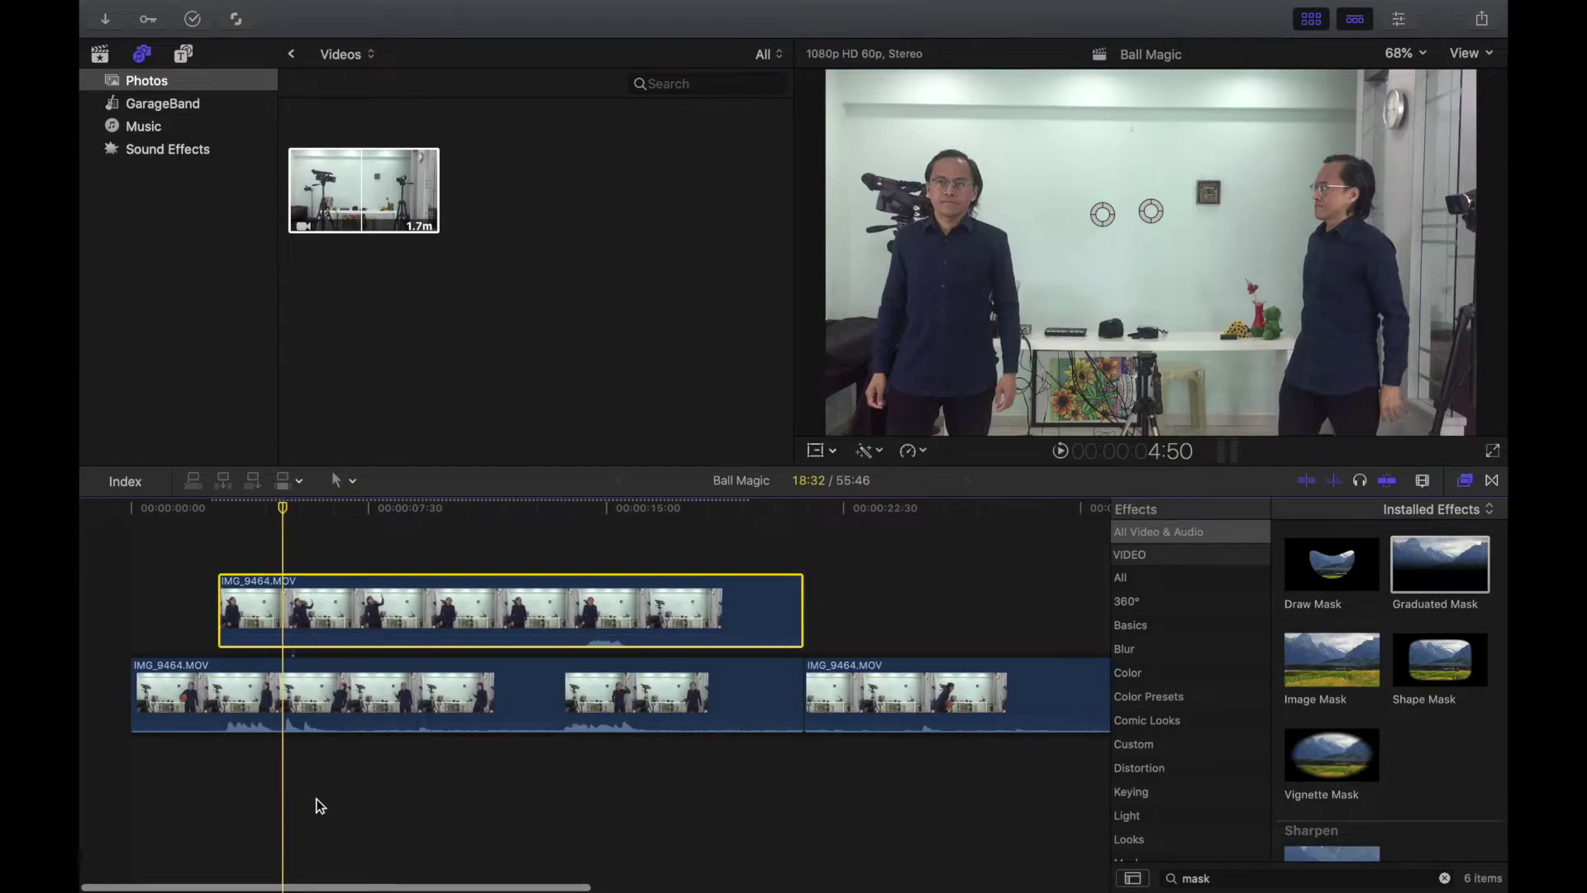
pyautogui.hscroll(1, 220, 752)
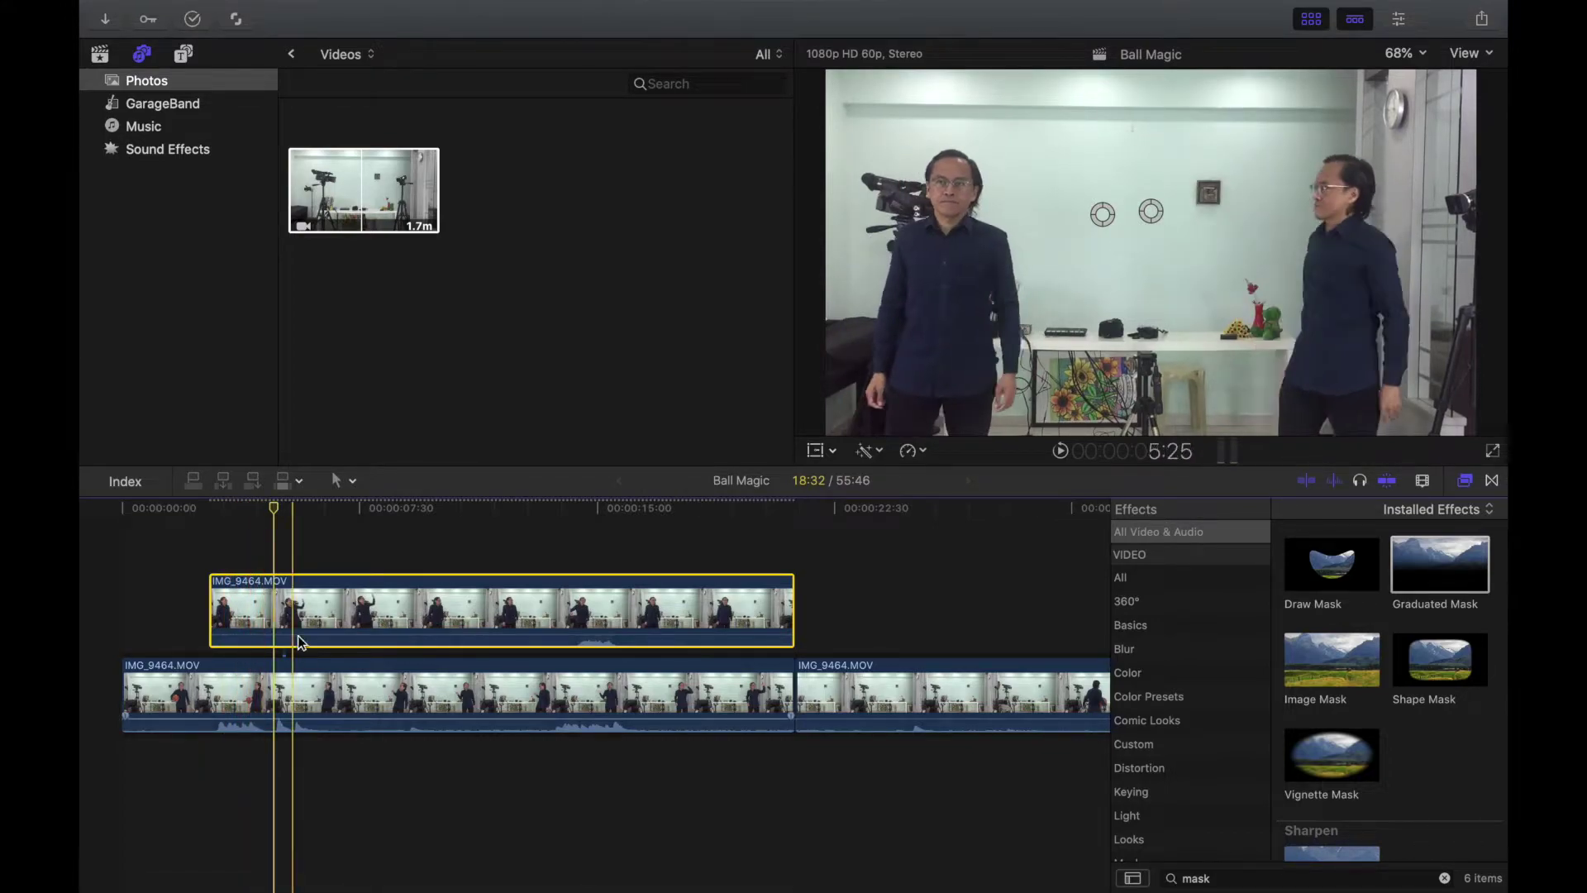
pyautogui.moveTo(292, 610); pyautogui.dragTo(261, 610)
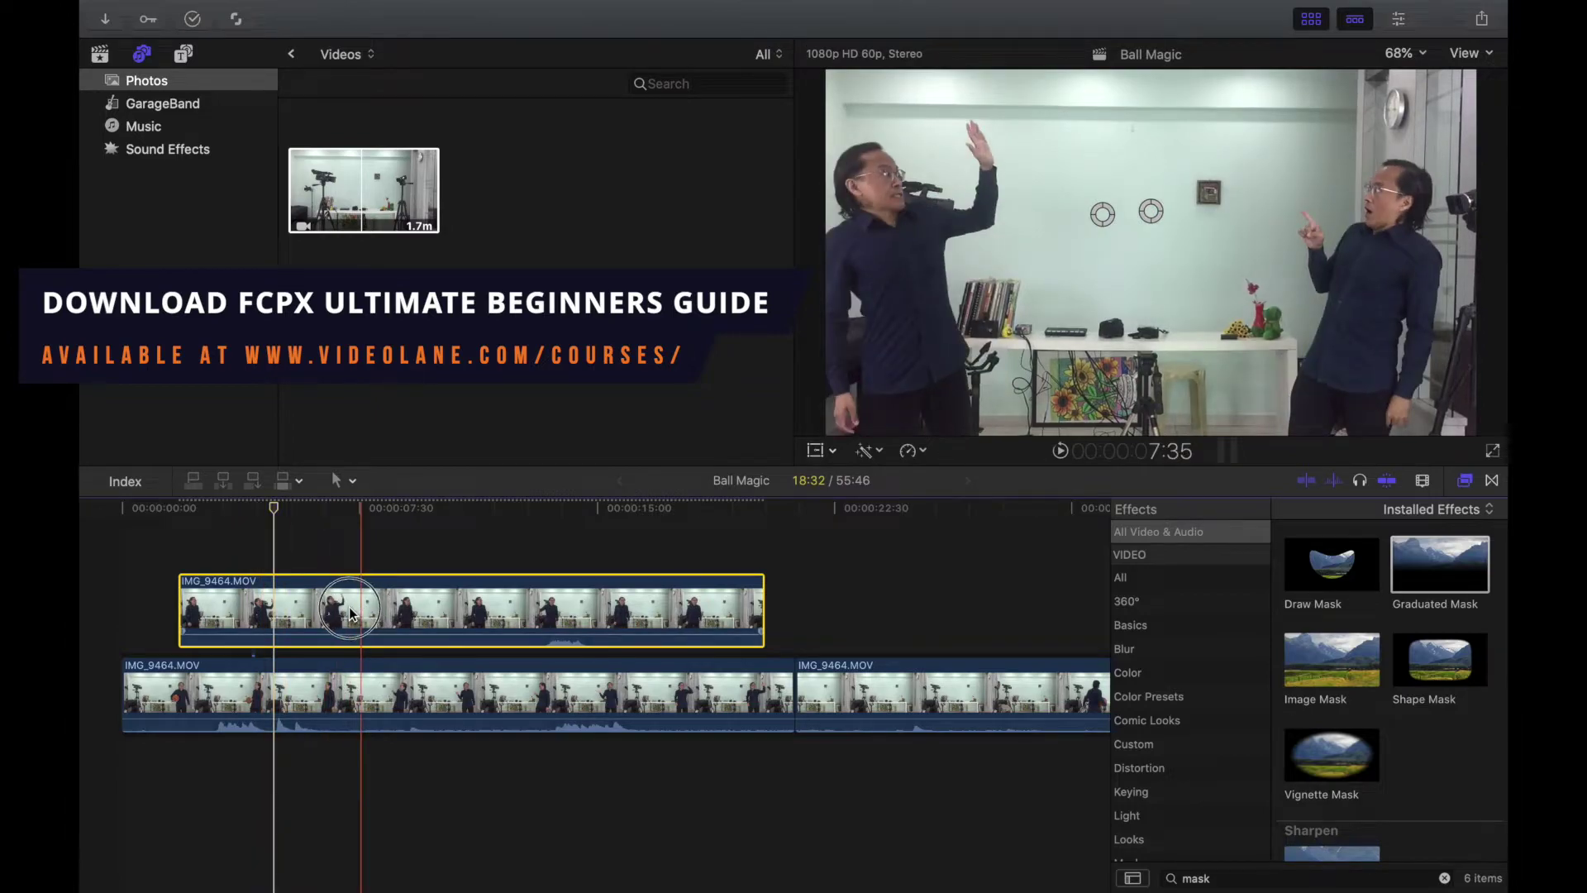
pyautogui.moveTo(350, 612); pyautogui.dragTo(331, 613)
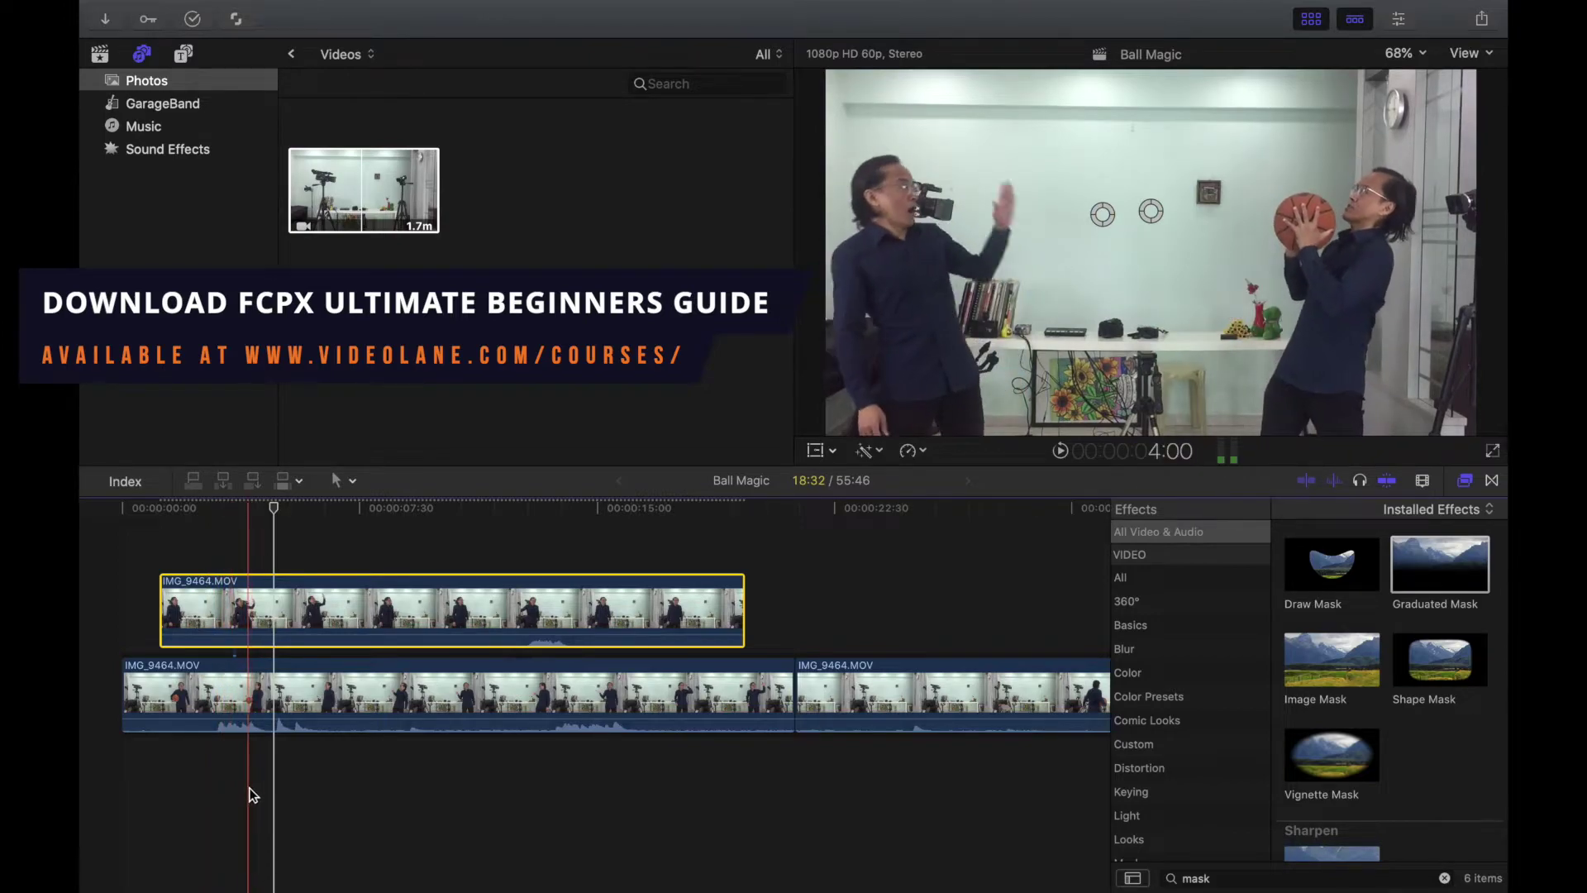
# Nudge the masked clip slightly later to fine-tune the raised hand against the ball leaving the other man's hands.
pyautogui.press('super+equal')
pyautogui.press('super+equal')
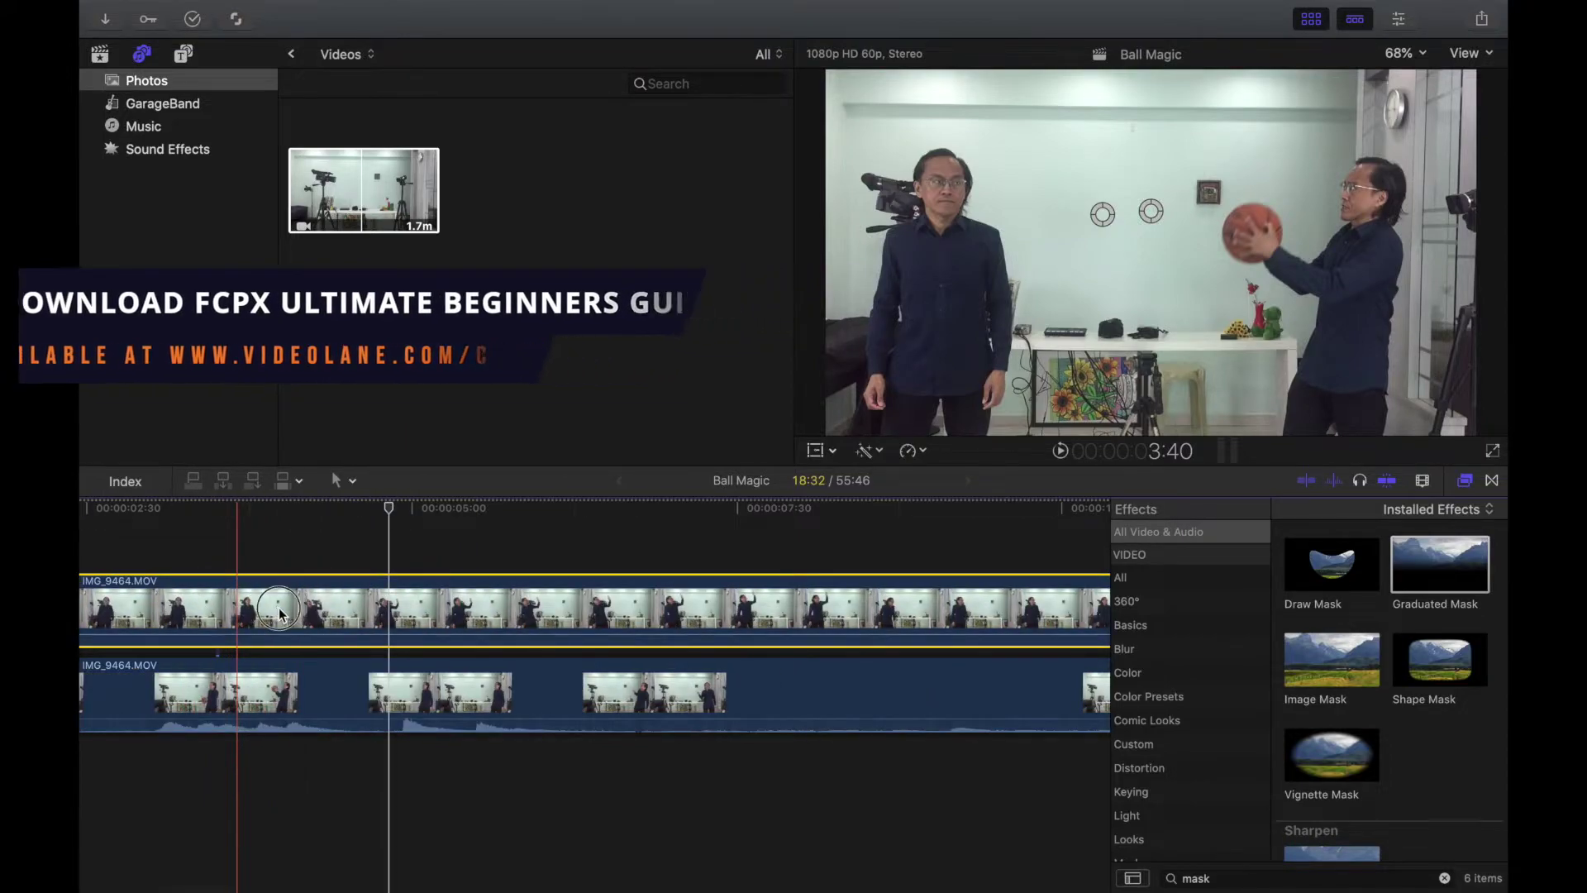
pyautogui.moveTo(299, 610); pyautogui.dragTo(121, 815)
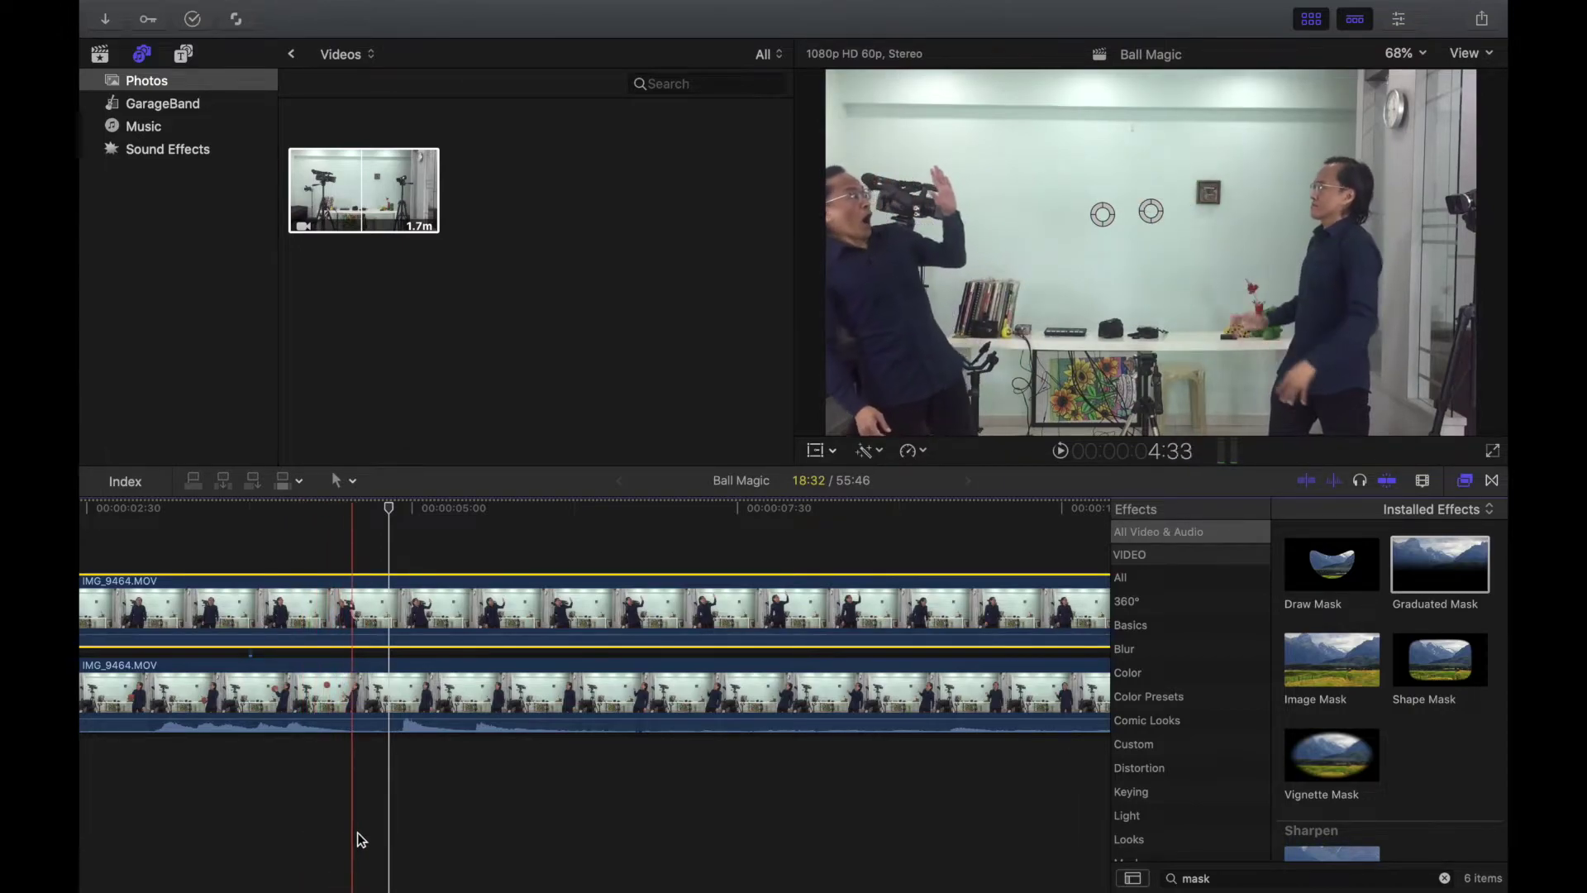
# Extend the masked clip's start back to the beginning of the timeline and play the composite from the start.
pyautogui.press('super+minus')
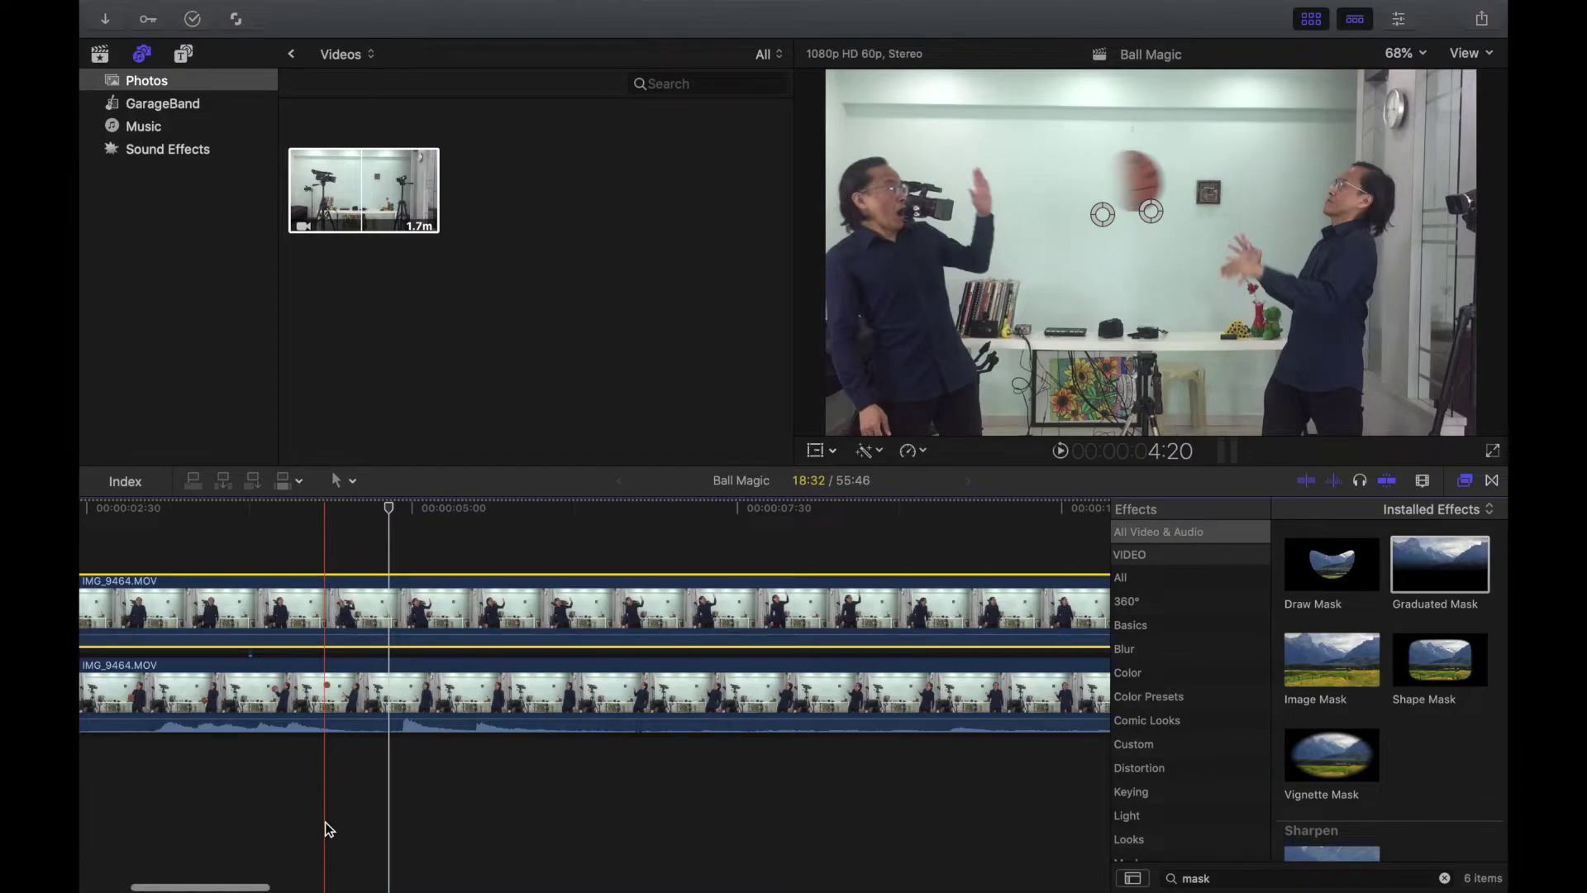
pyautogui.press('super+minus')
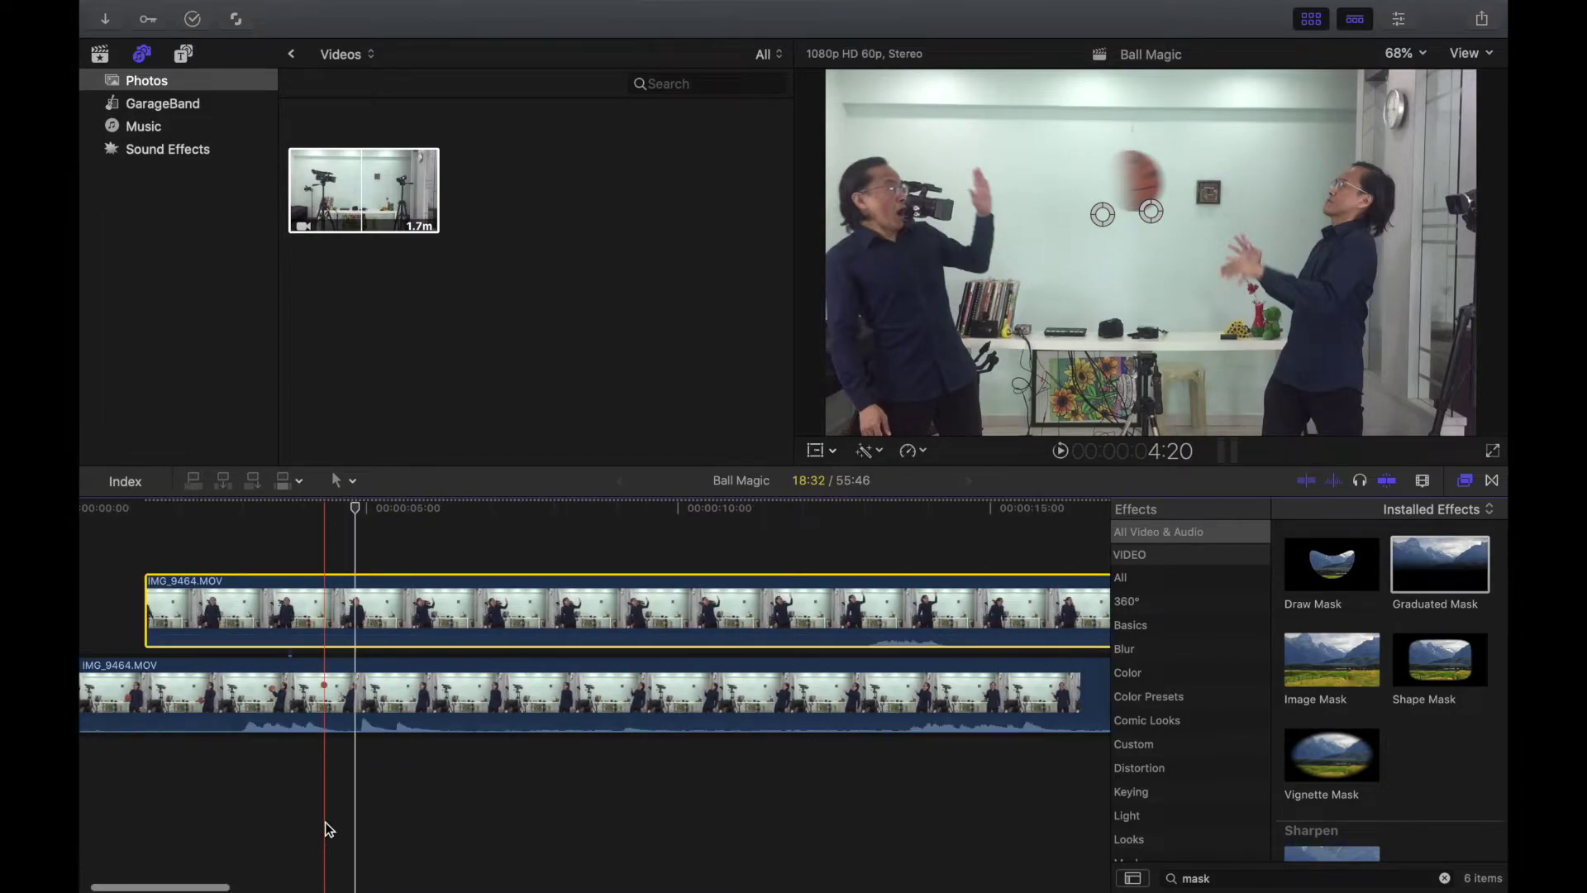
pyautogui.hscroll(-3, 324, 822)
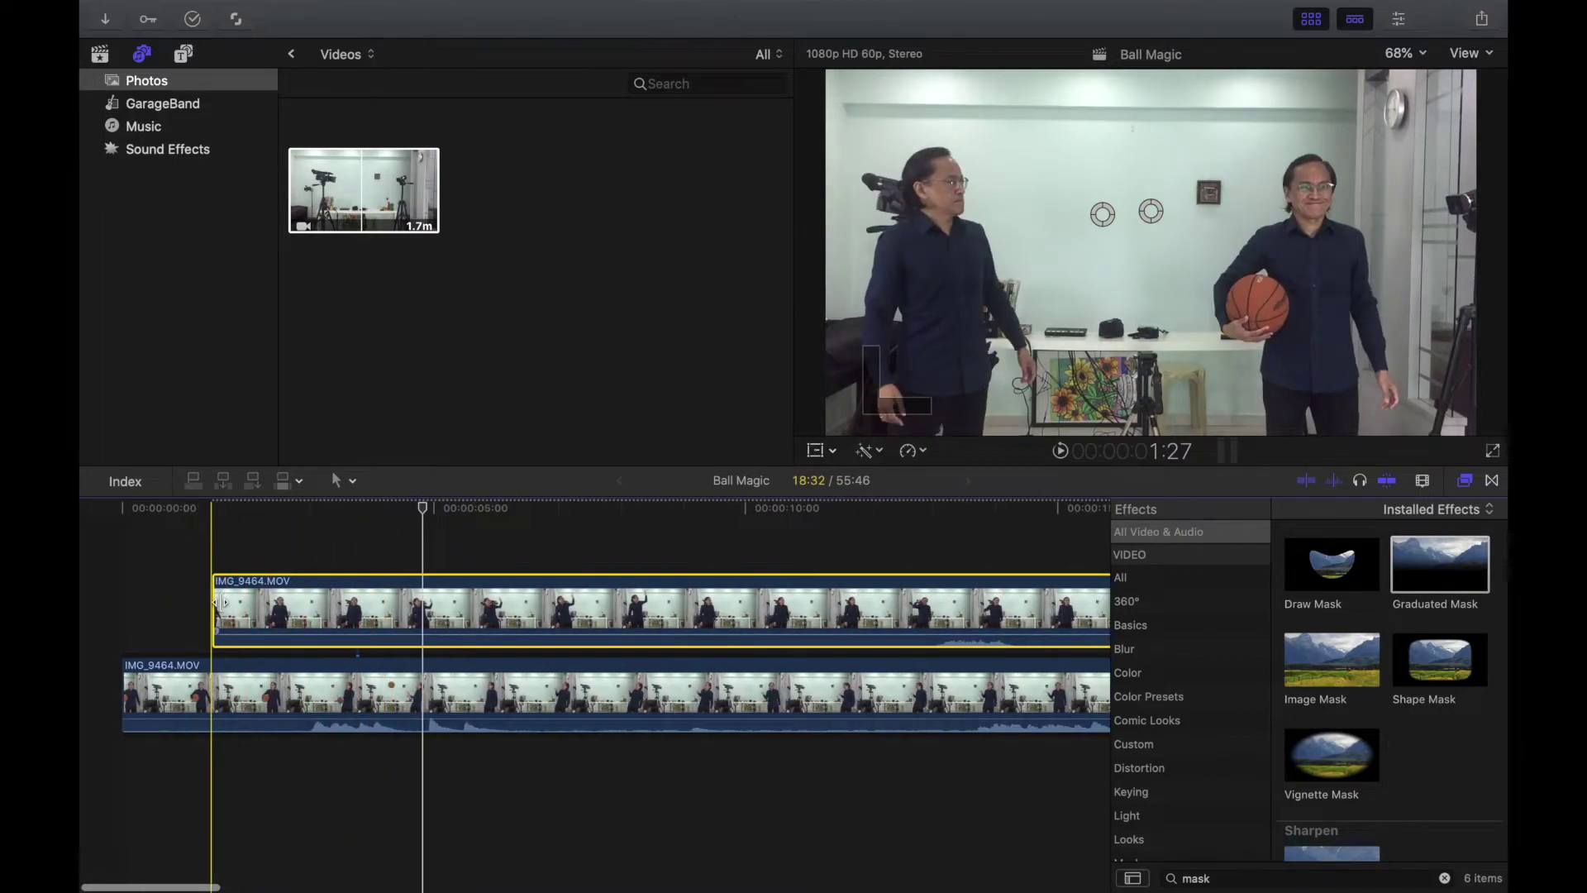
pyautogui.moveTo(219, 602); pyautogui.dragTo(135, 607)
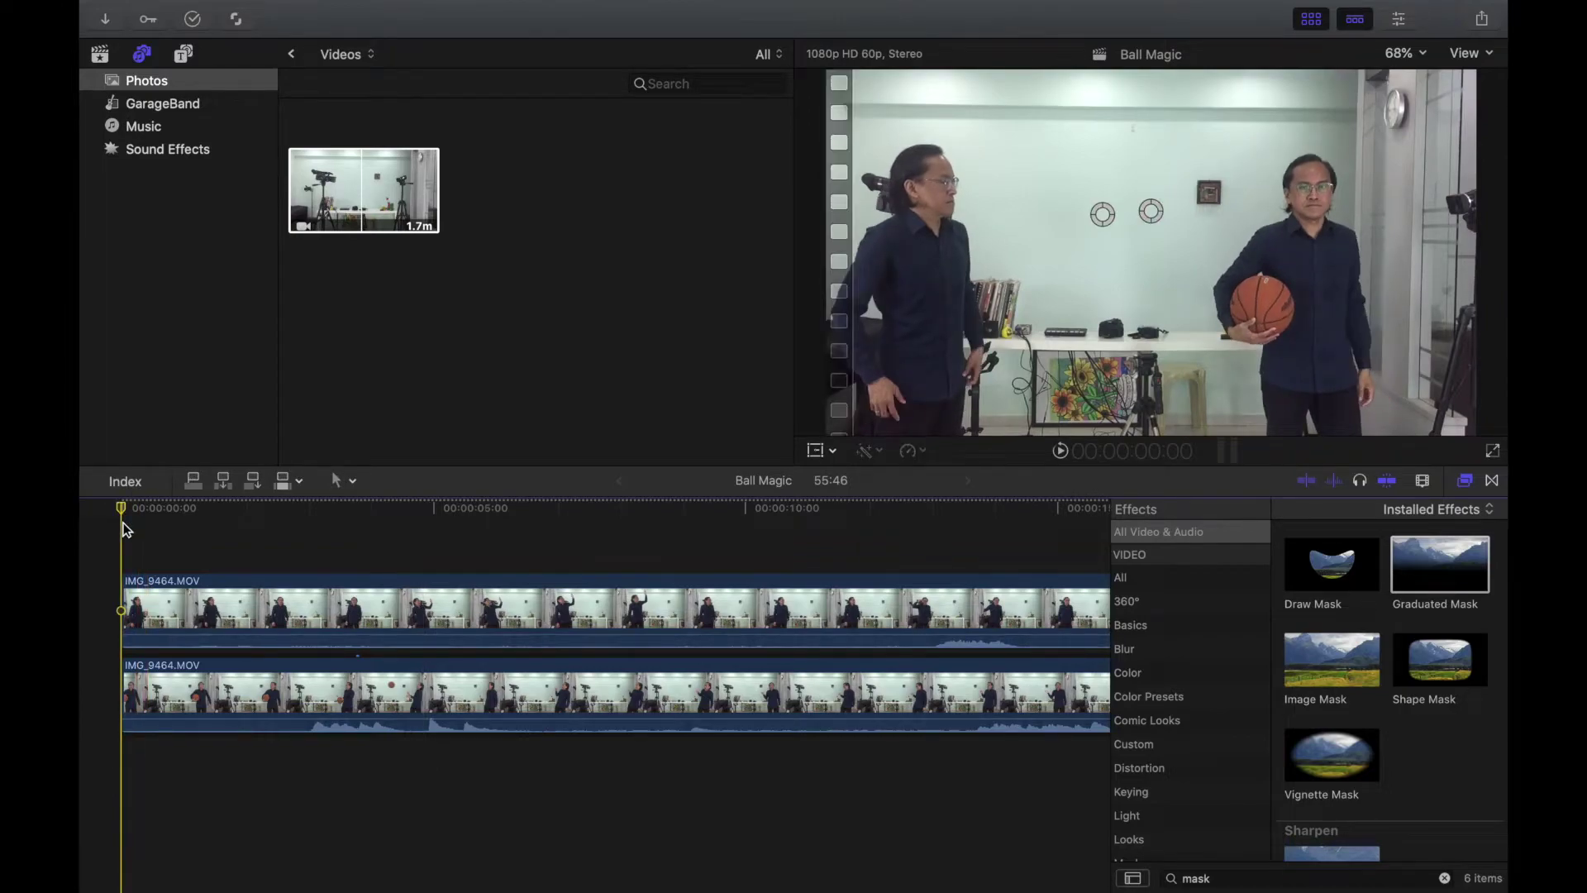
pyautogui.press('space')
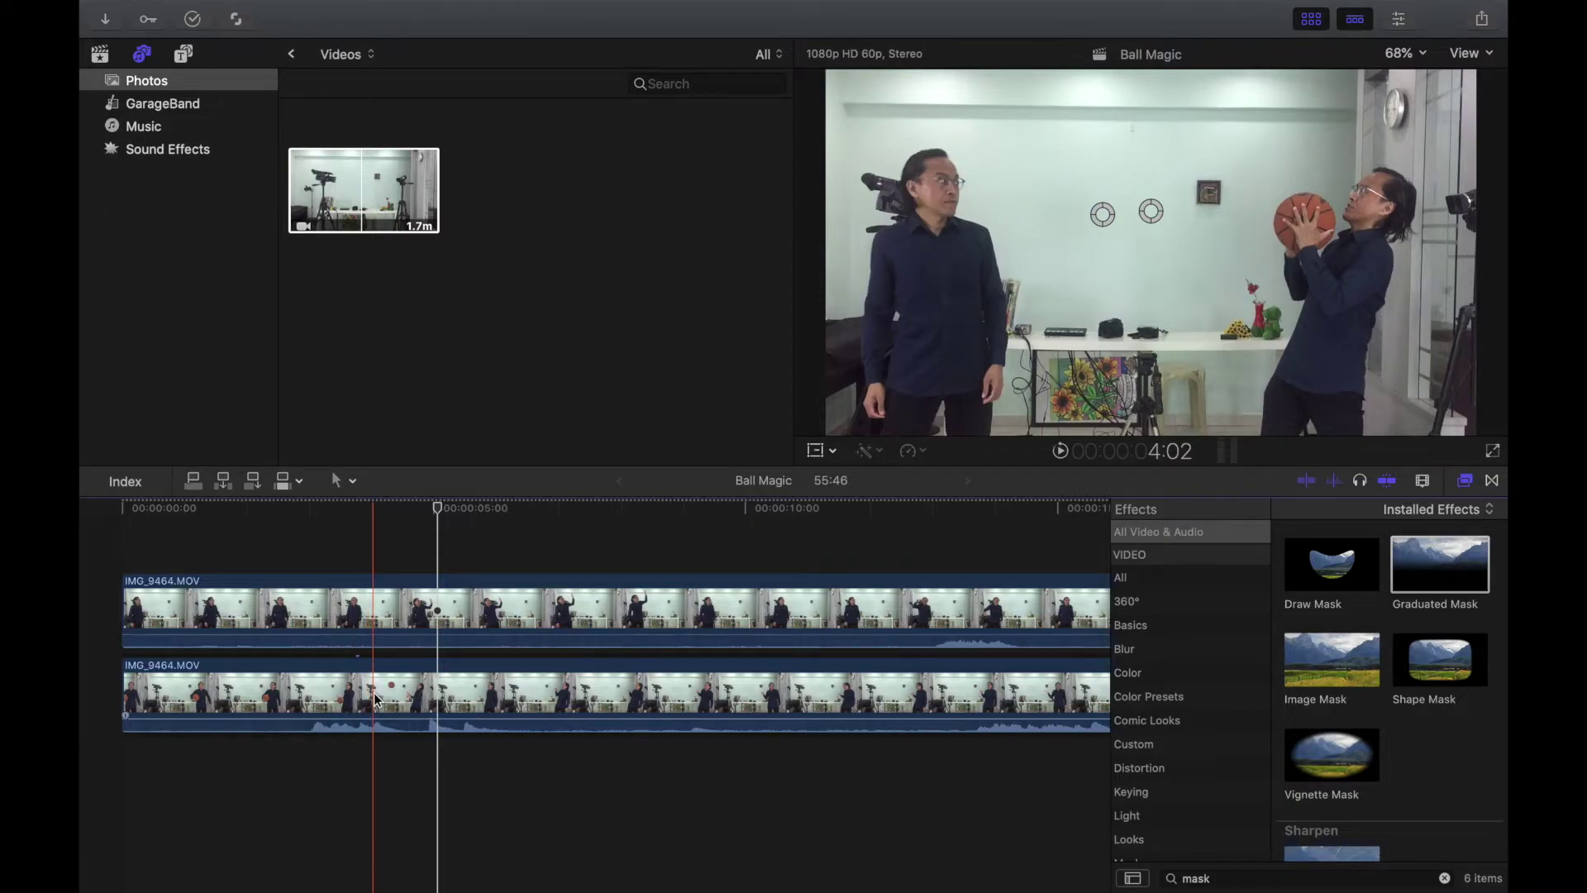
# Duplicate the first primary clip onto a new layer above the masked clip, aligned at the start, and cut the duplicate at 5:05.
pyautogui.moveTo(370, 691); pyautogui.dragTo(324, 568)
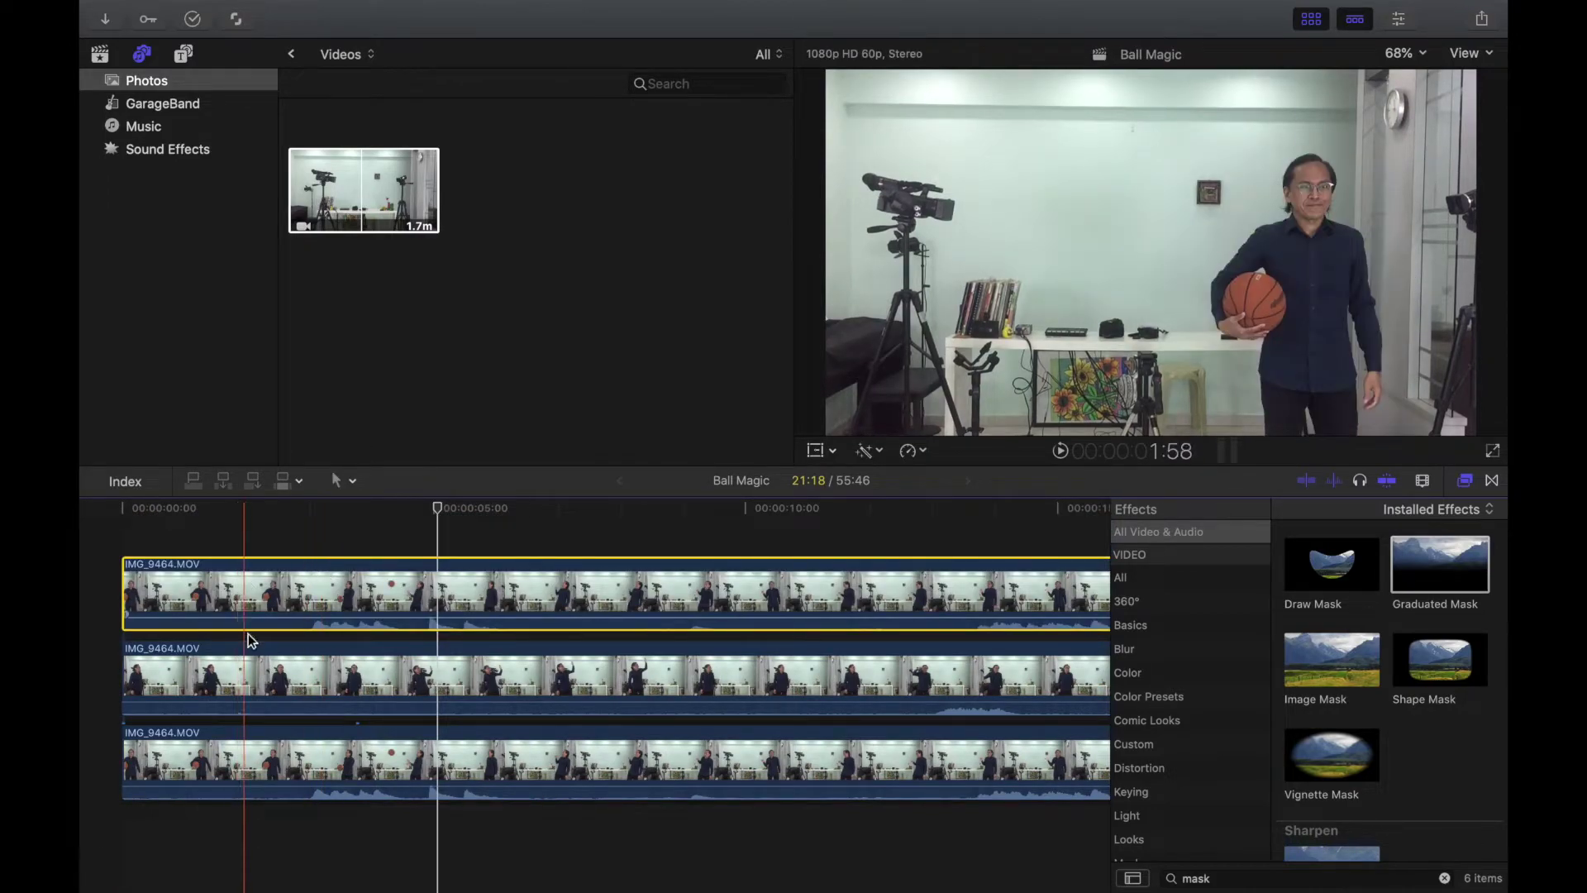
pyautogui.click(235, 761)
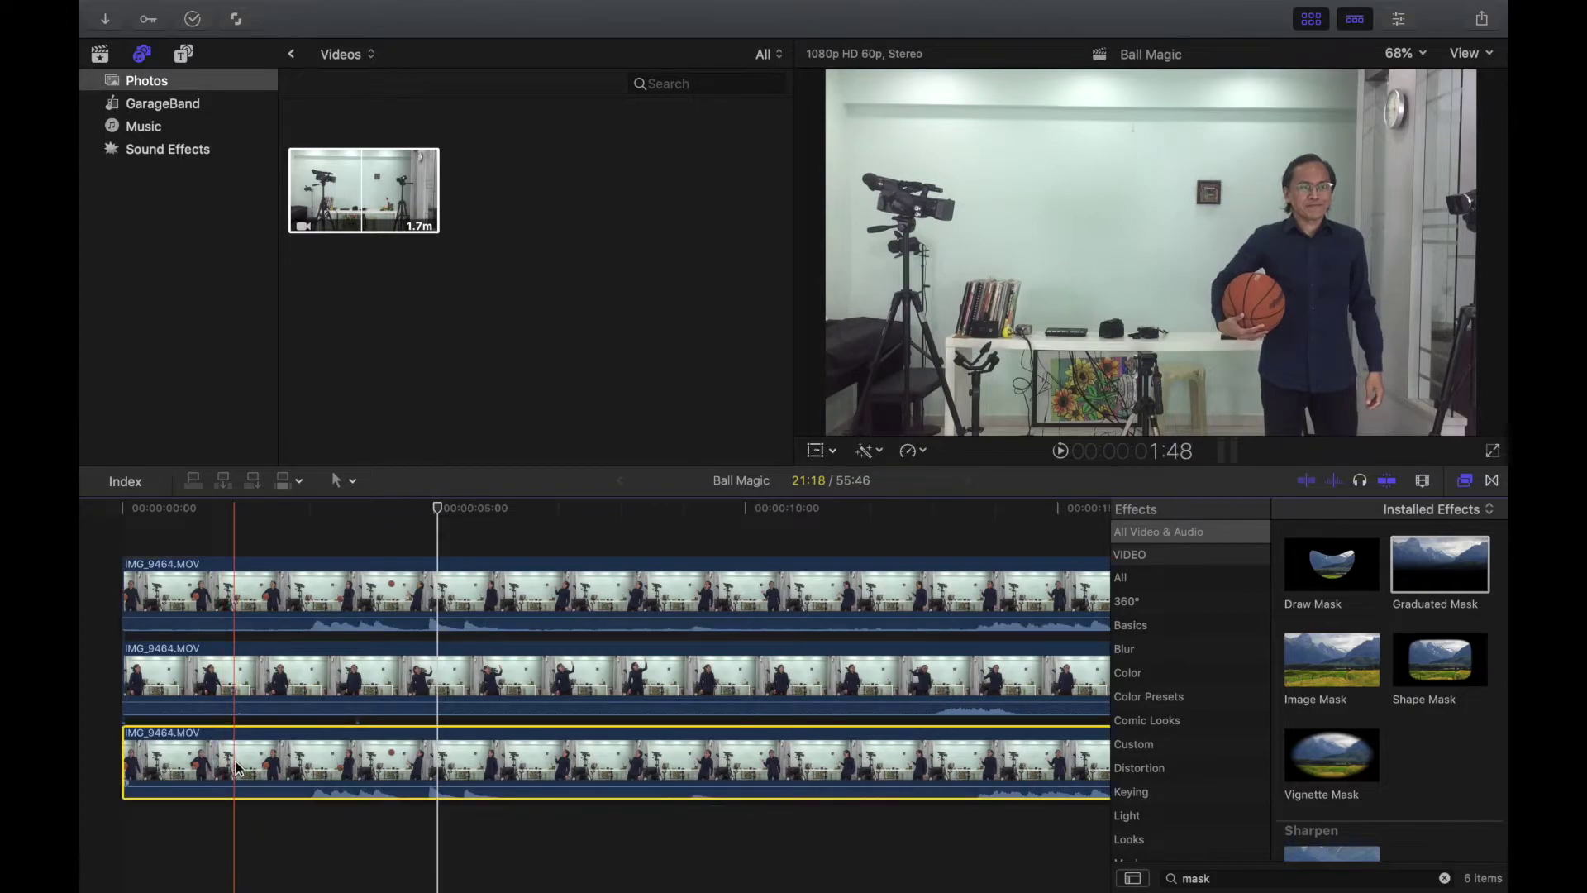
pyautogui.click(230, 679)
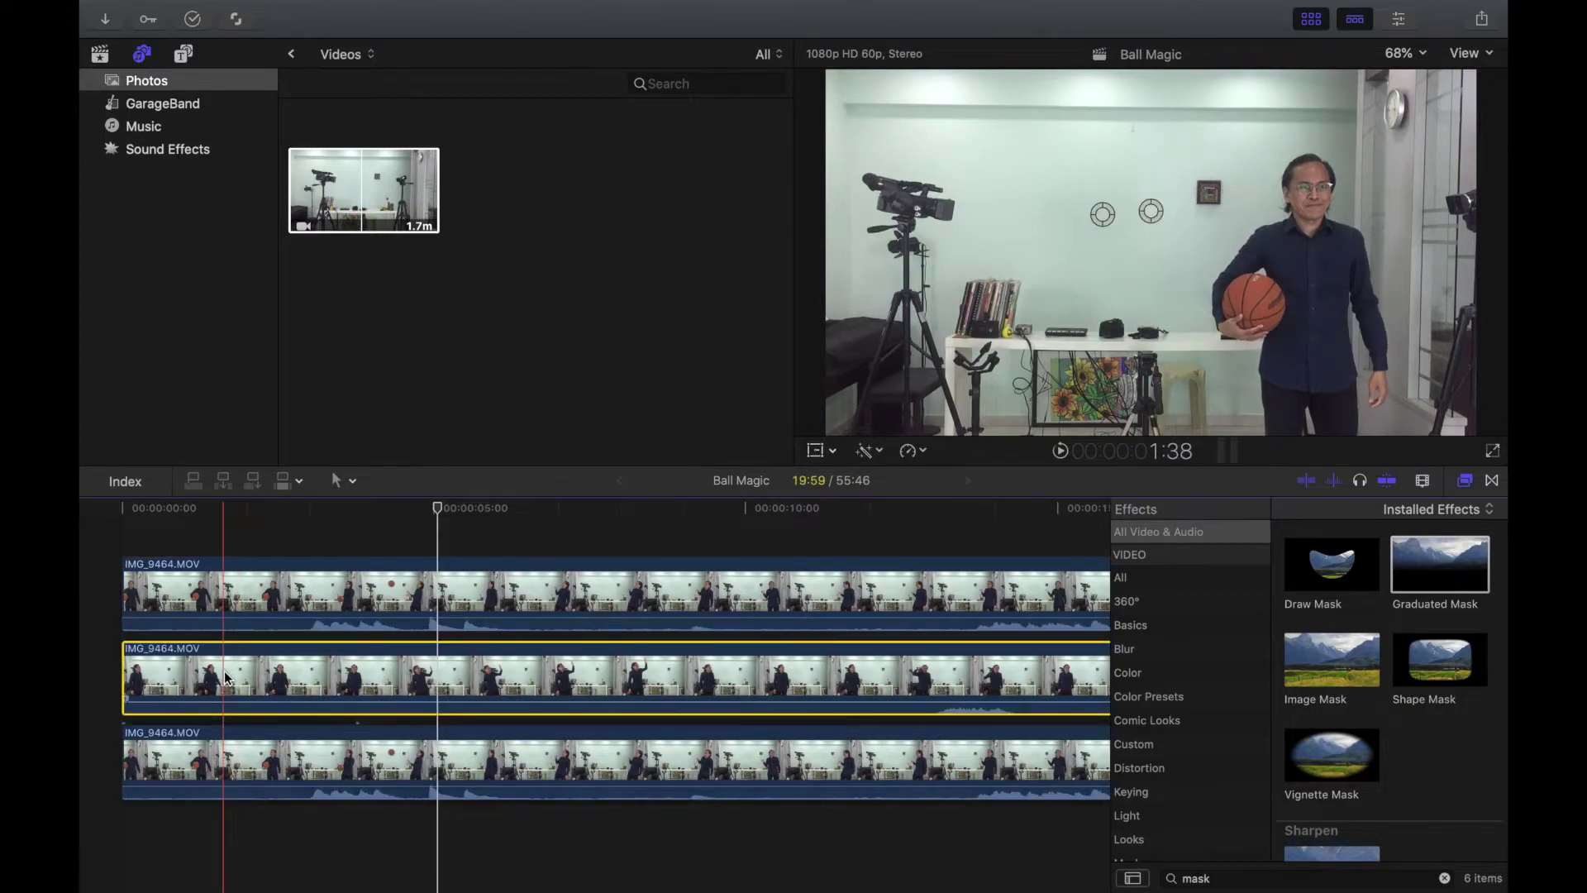
pyautogui.click(240, 603)
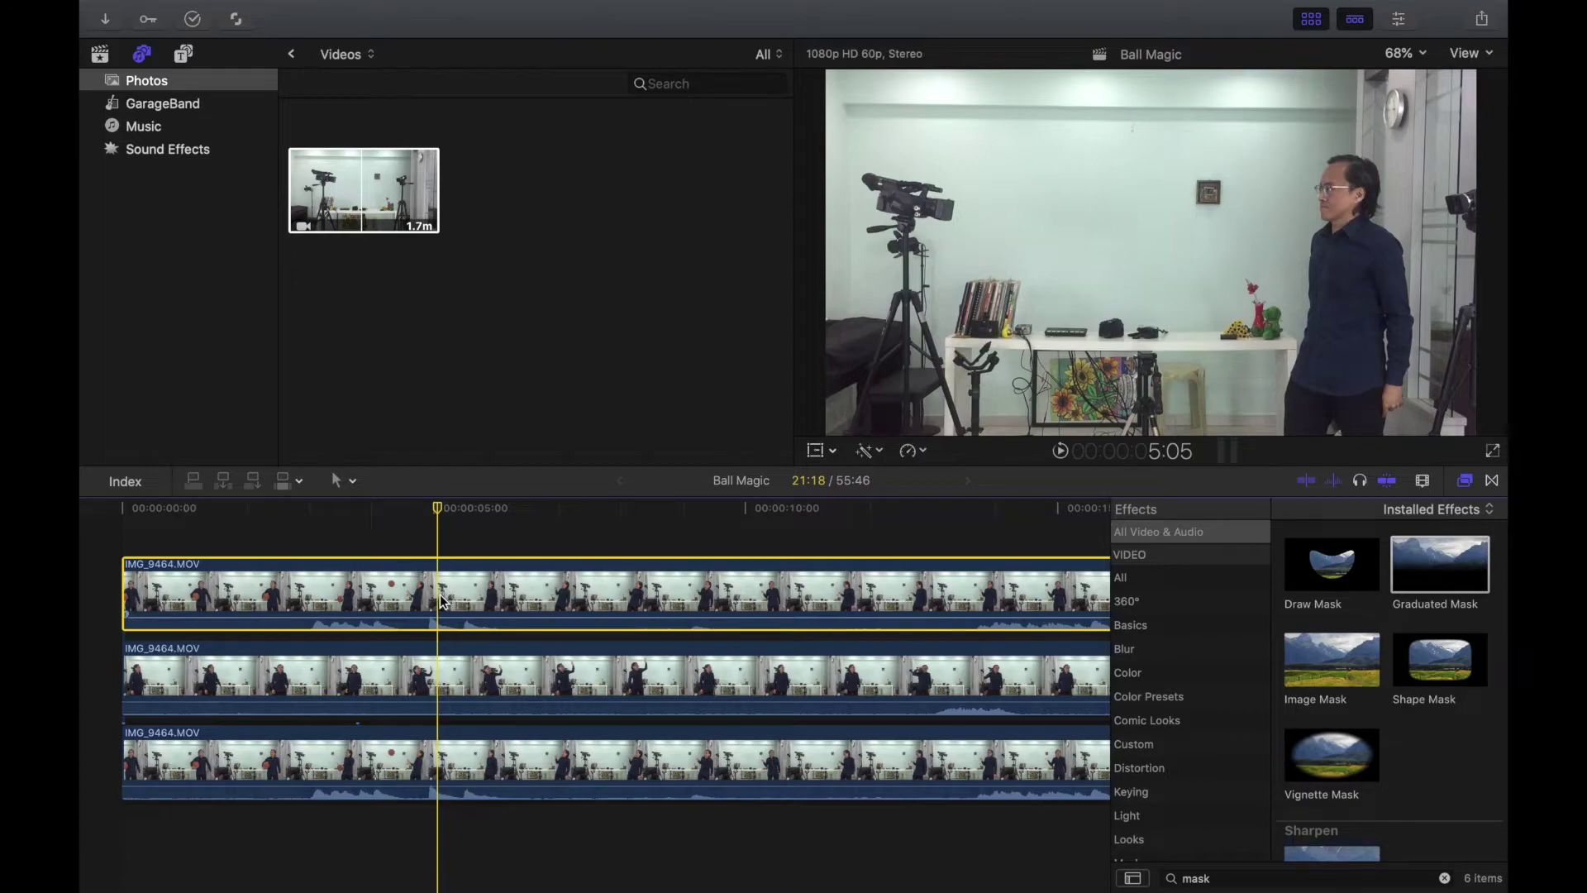
pyautogui.press('super+b')
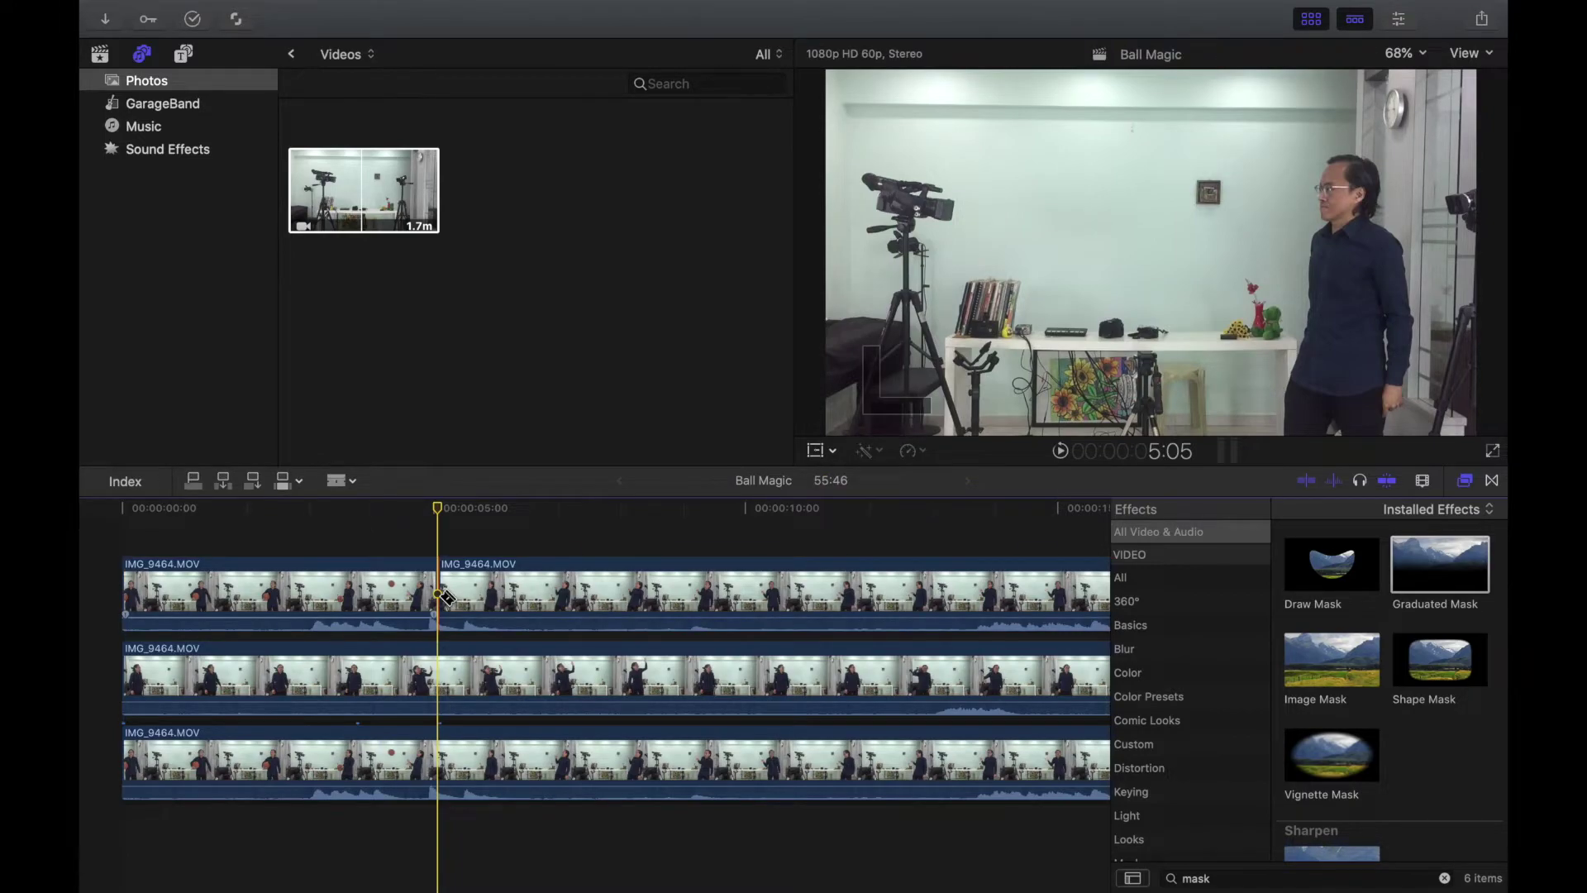
# Delete the duplicate's part before the 5:05 cut and trim the remaining duplicate to start at 4:17, just after the ball leaves the hands.
pyautogui.click(379, 597)
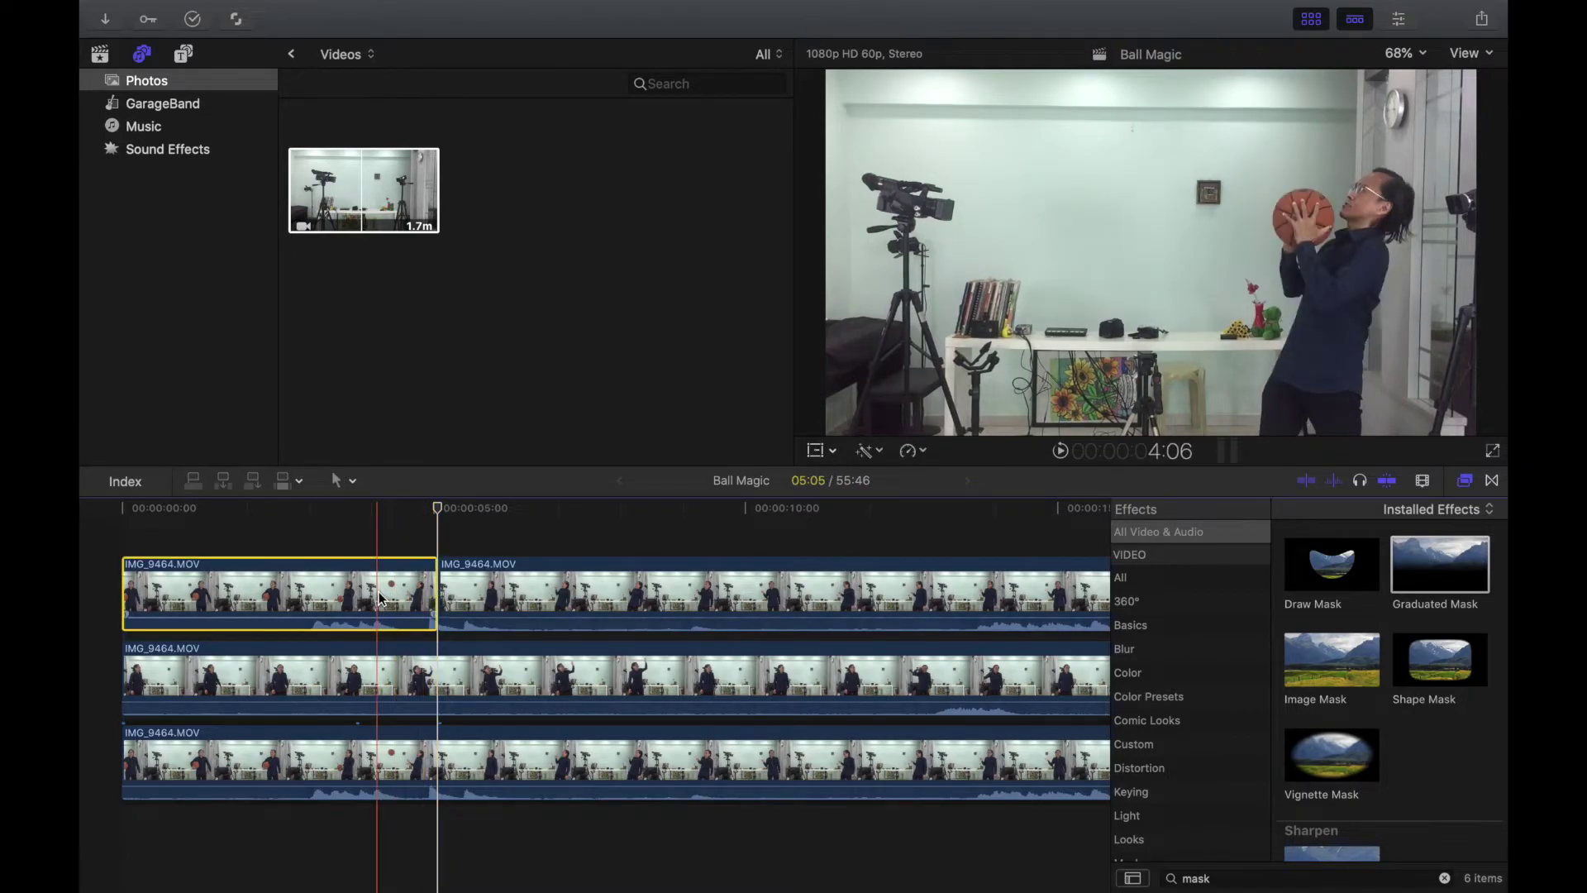
pyautogui.press('Delete')
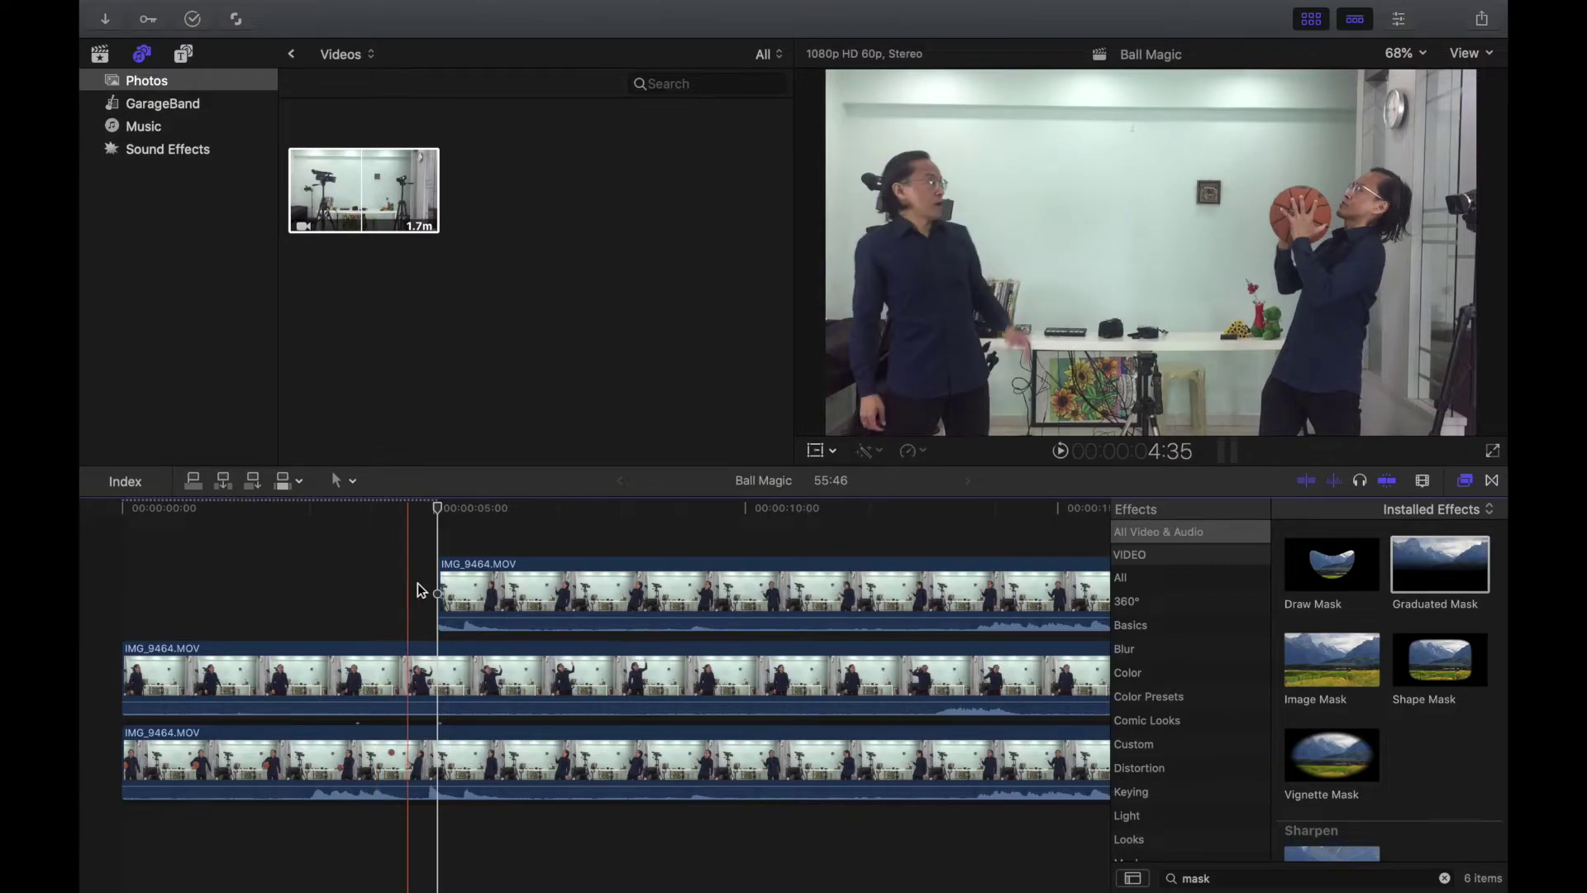
pyautogui.press('super+equal')
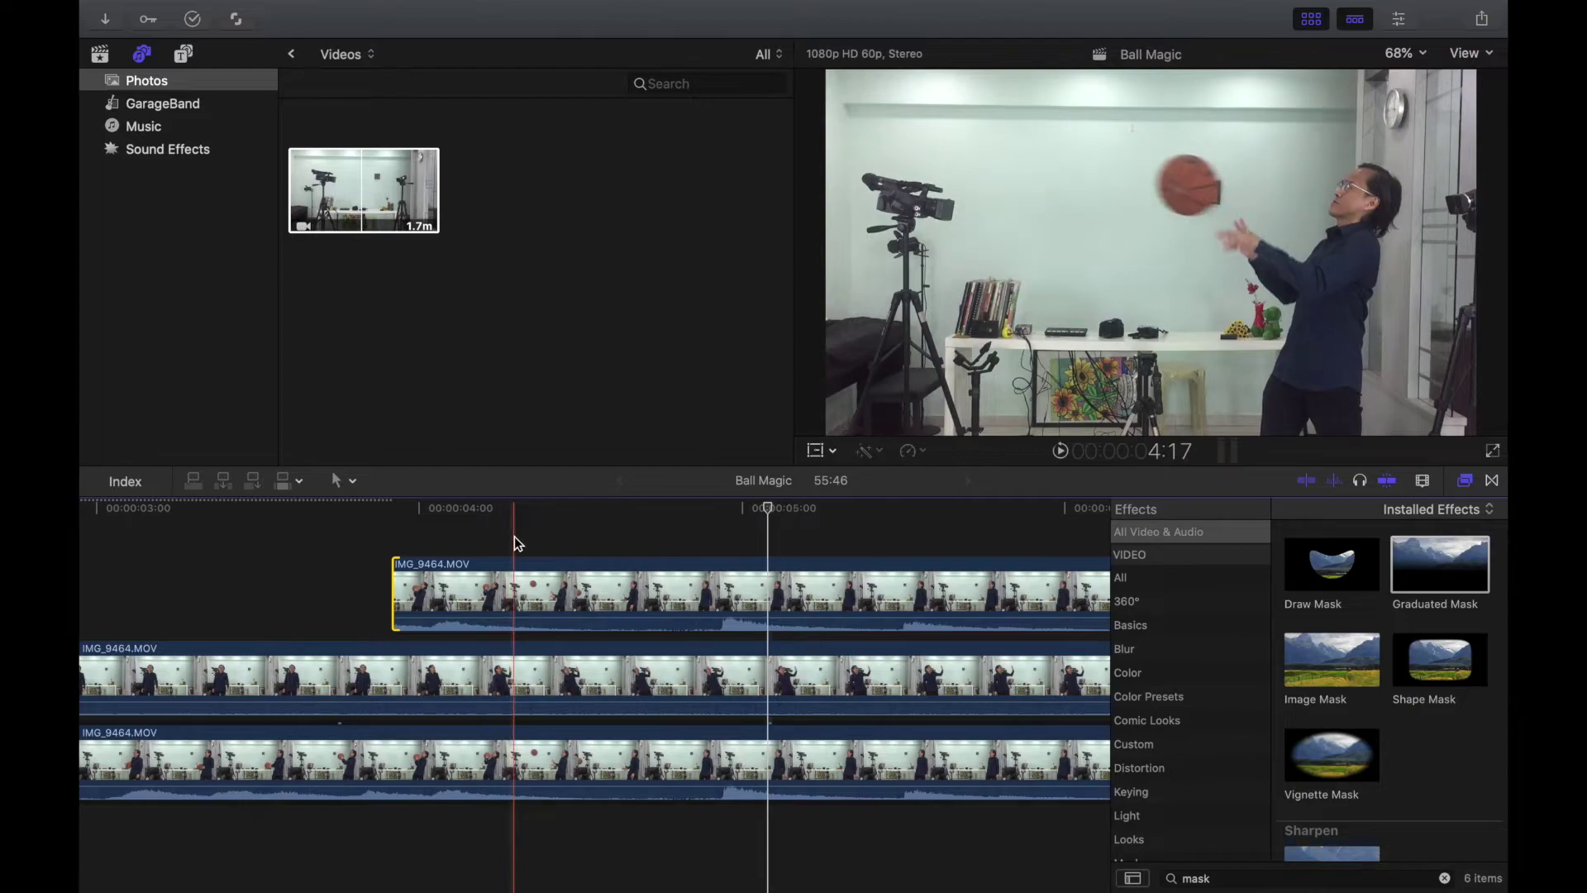
pyautogui.click(515, 537)
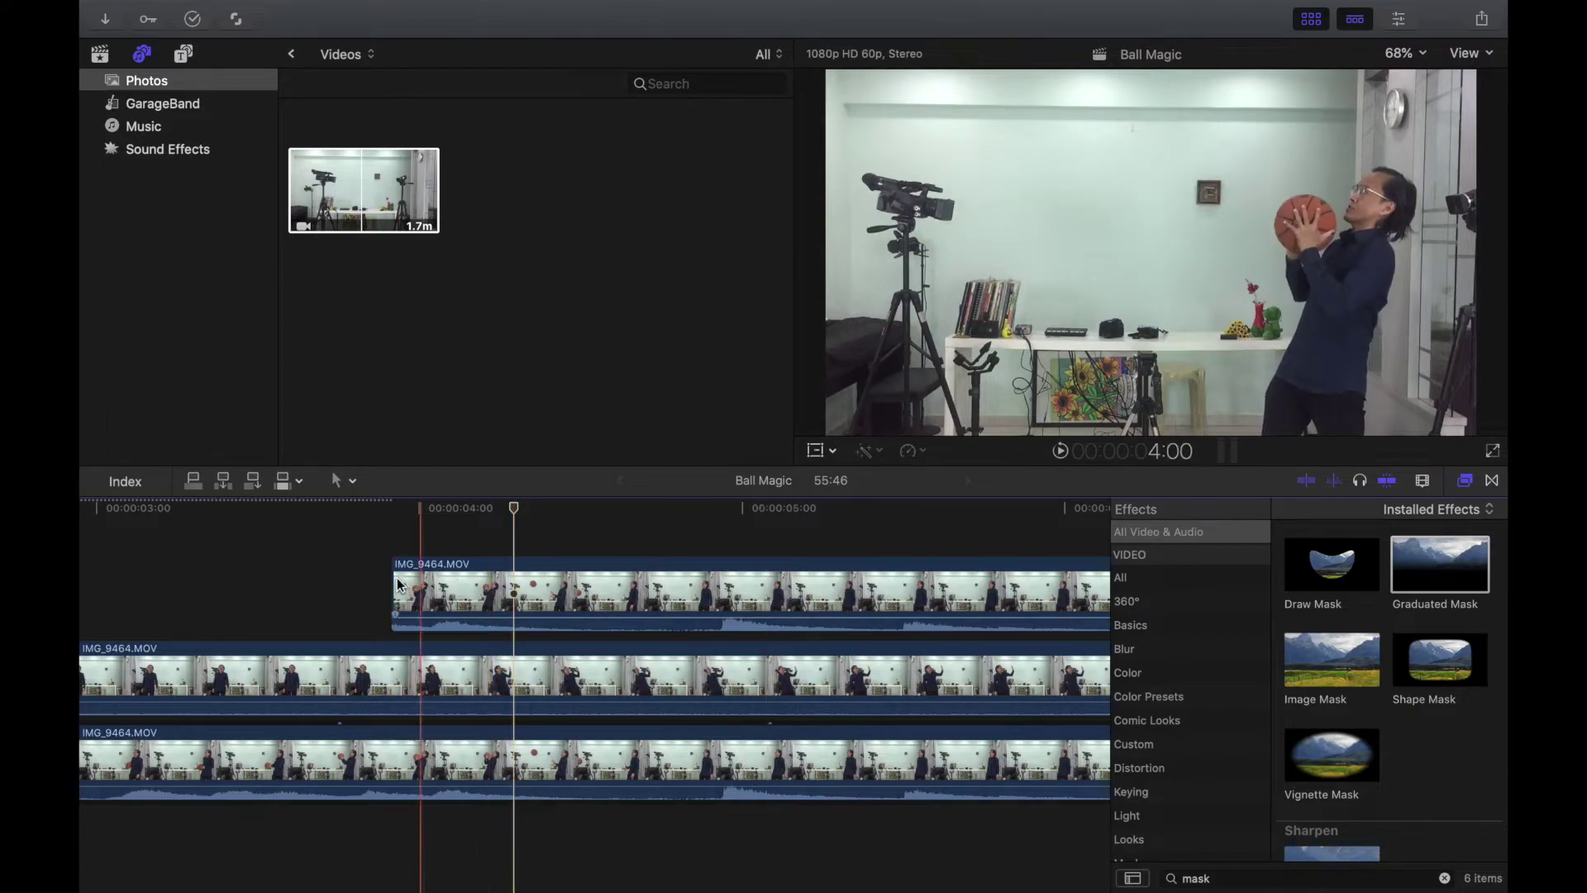
pyautogui.moveTo(395, 583); pyautogui.dragTo(513, 579)
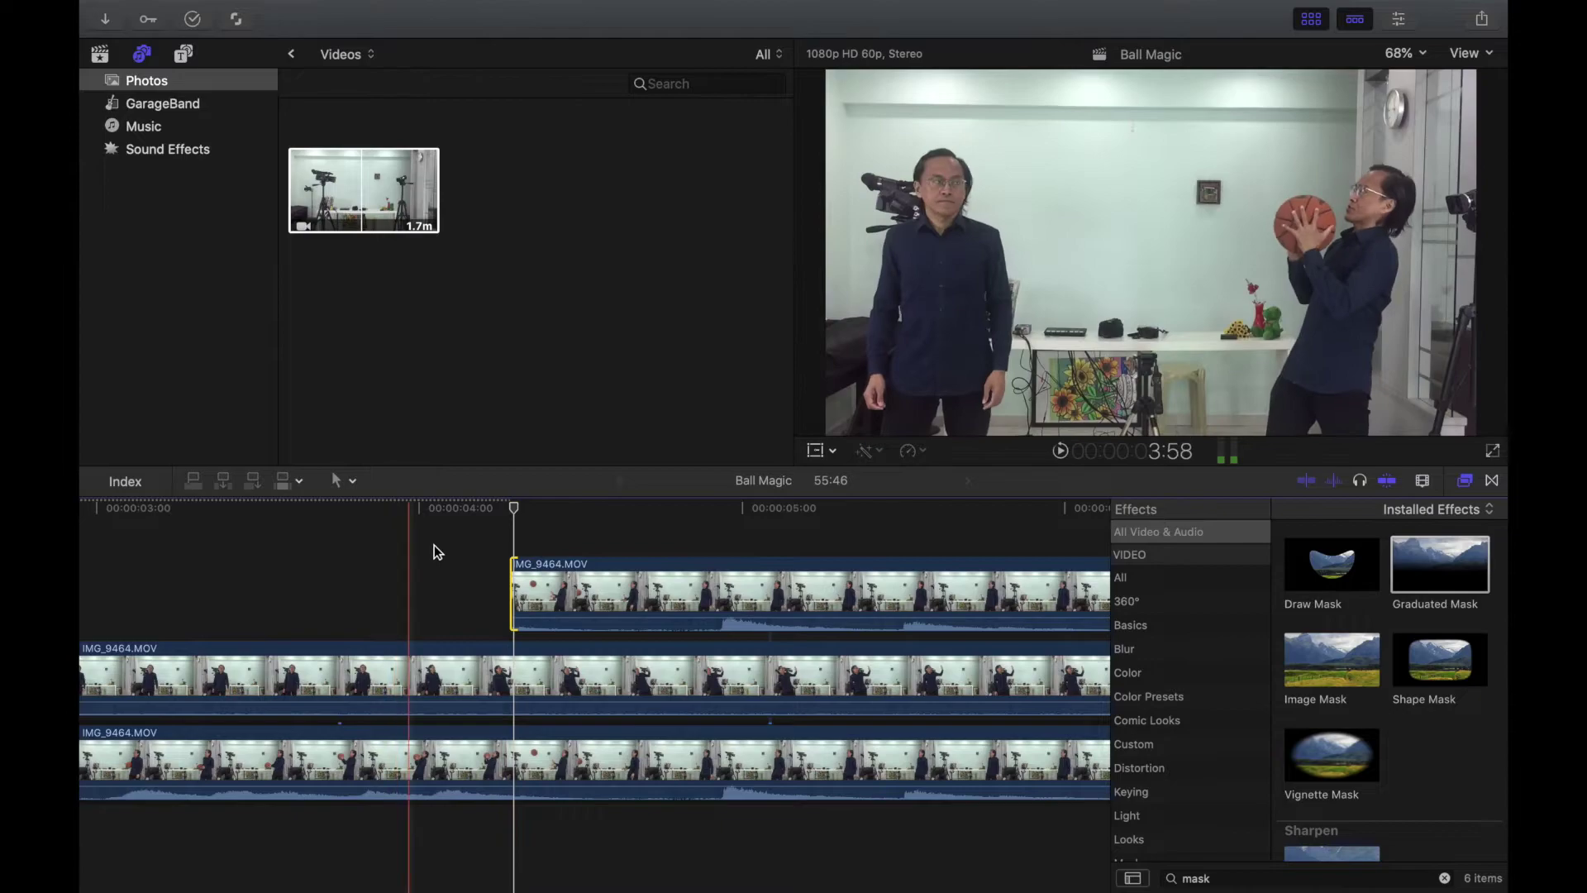
# Cut the duplicate clip at 4:21 and delete everything after the cut, keeping only the four-frame ball throw.
pyautogui.click(539, 574)
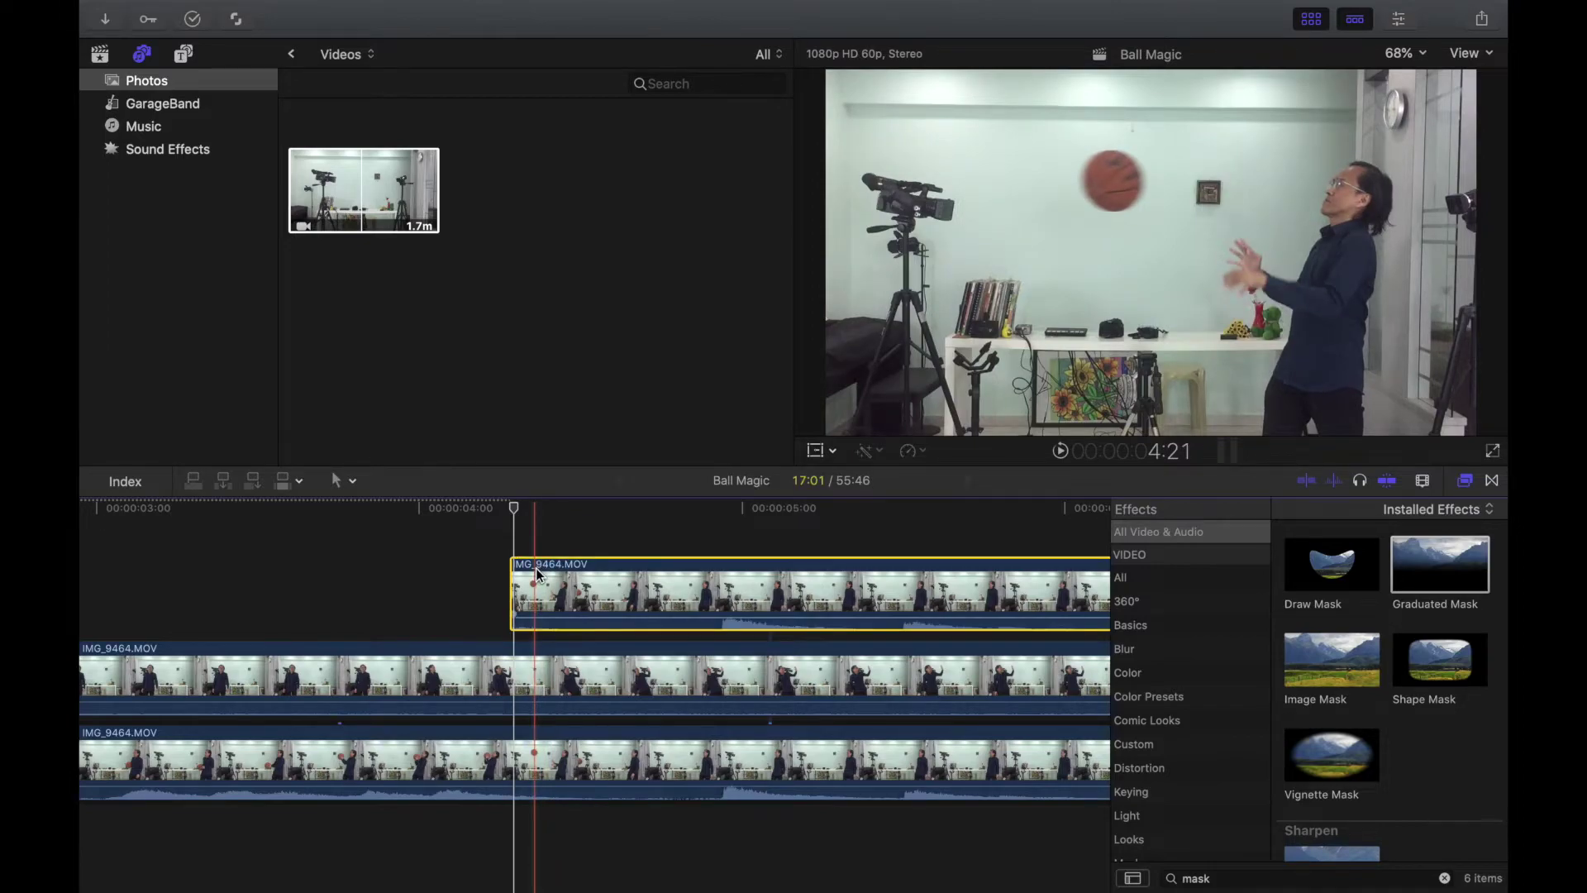
pyautogui.press('b')
pyautogui.click(533, 571)
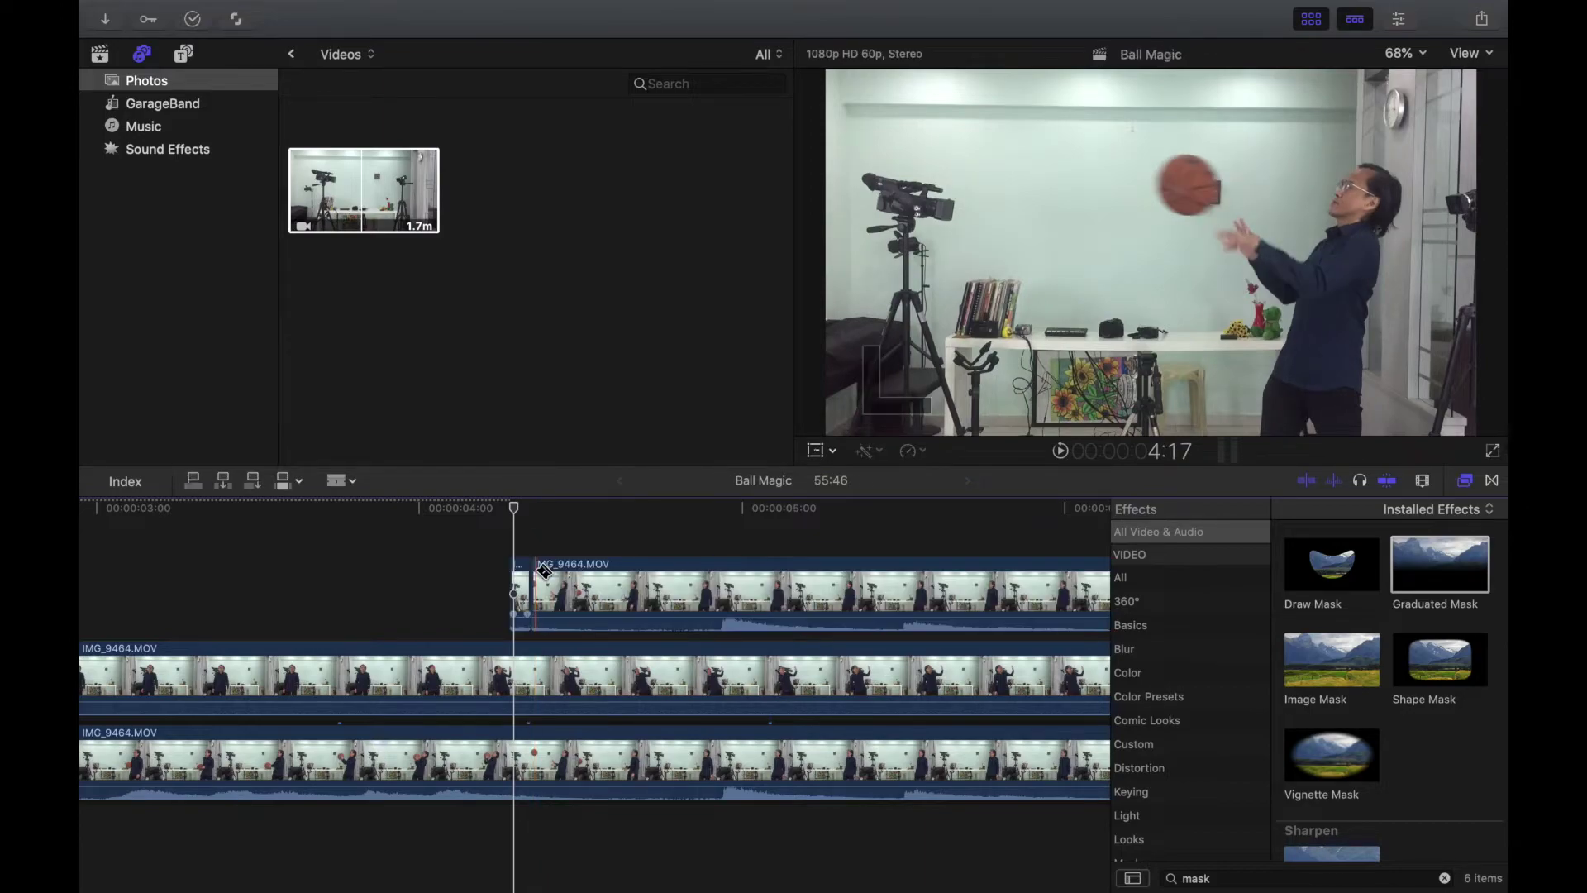
pyautogui.press('a')
pyautogui.click(583, 589)
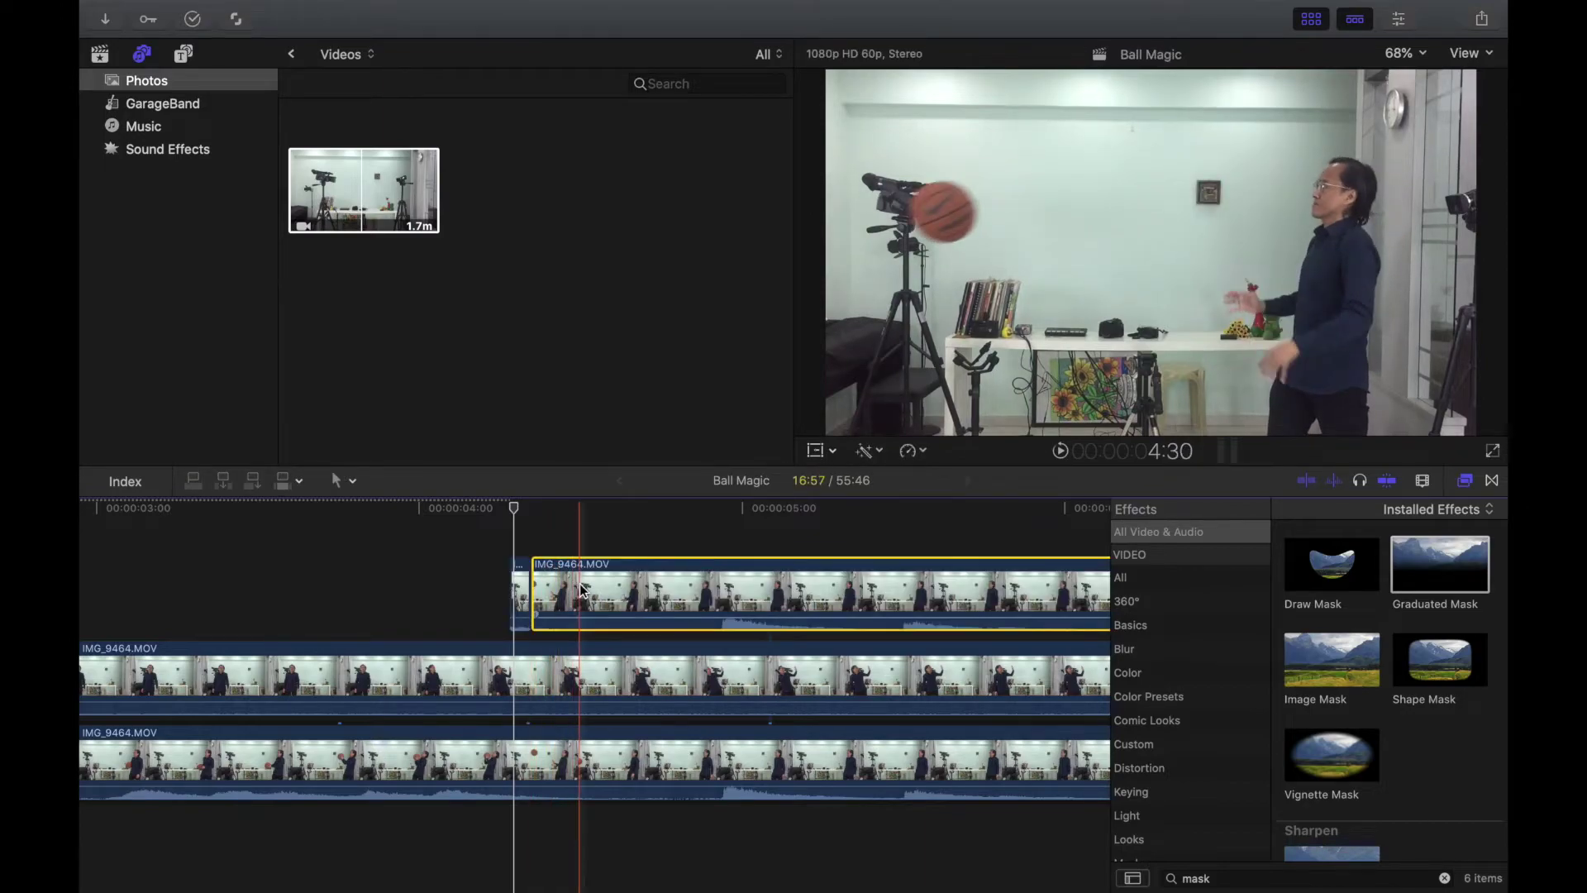
pyautogui.press('Delete')
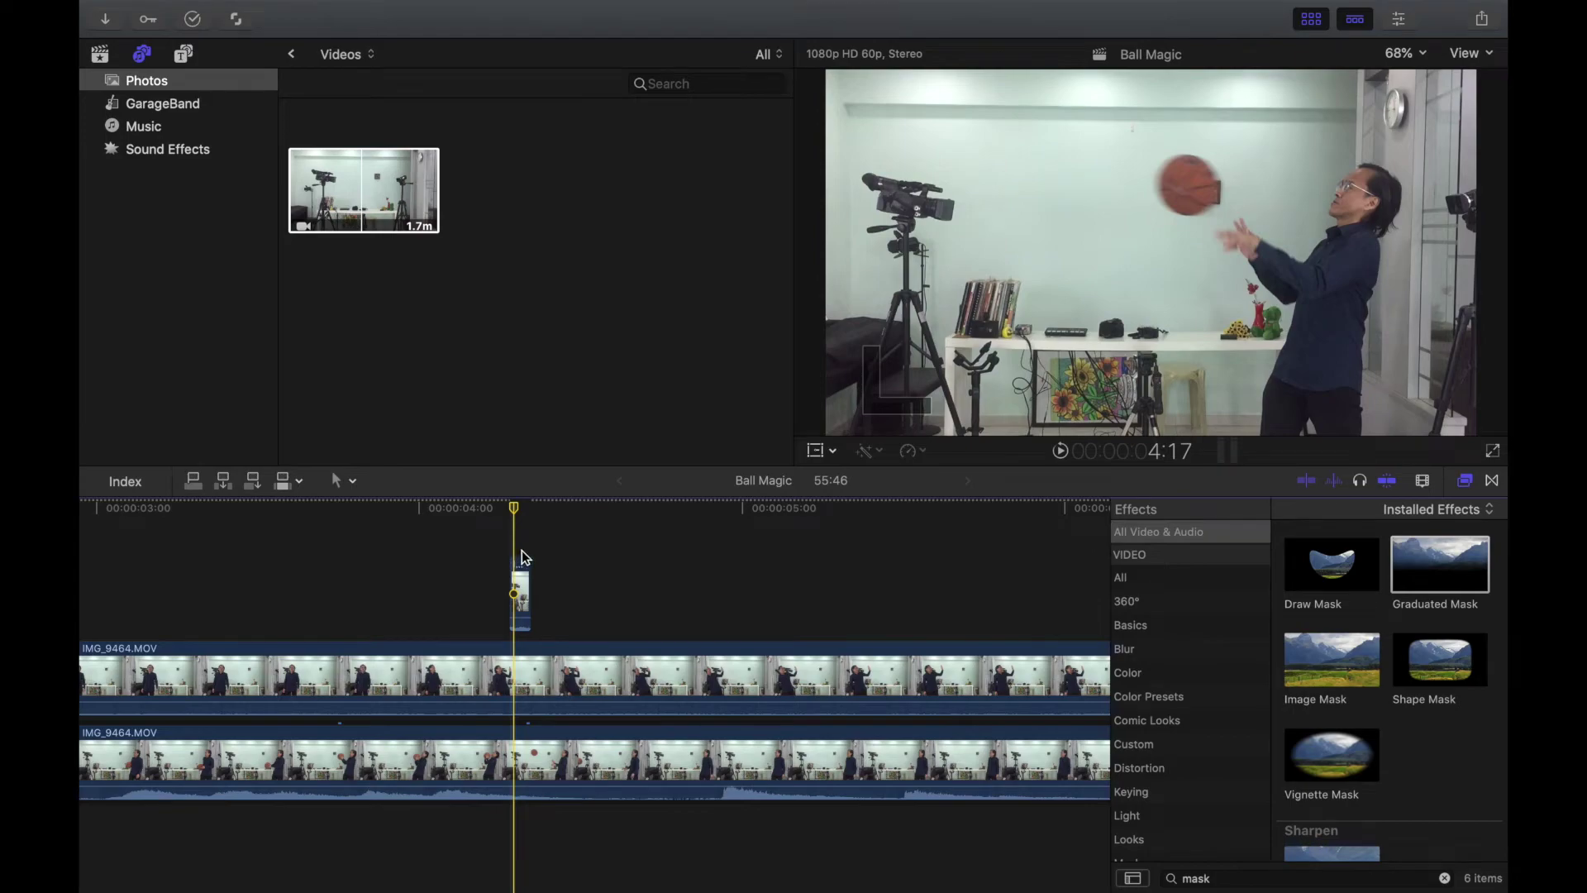
# Slow the short ball-throw clip down to 10% speed.
pyautogui.press('super+equal')
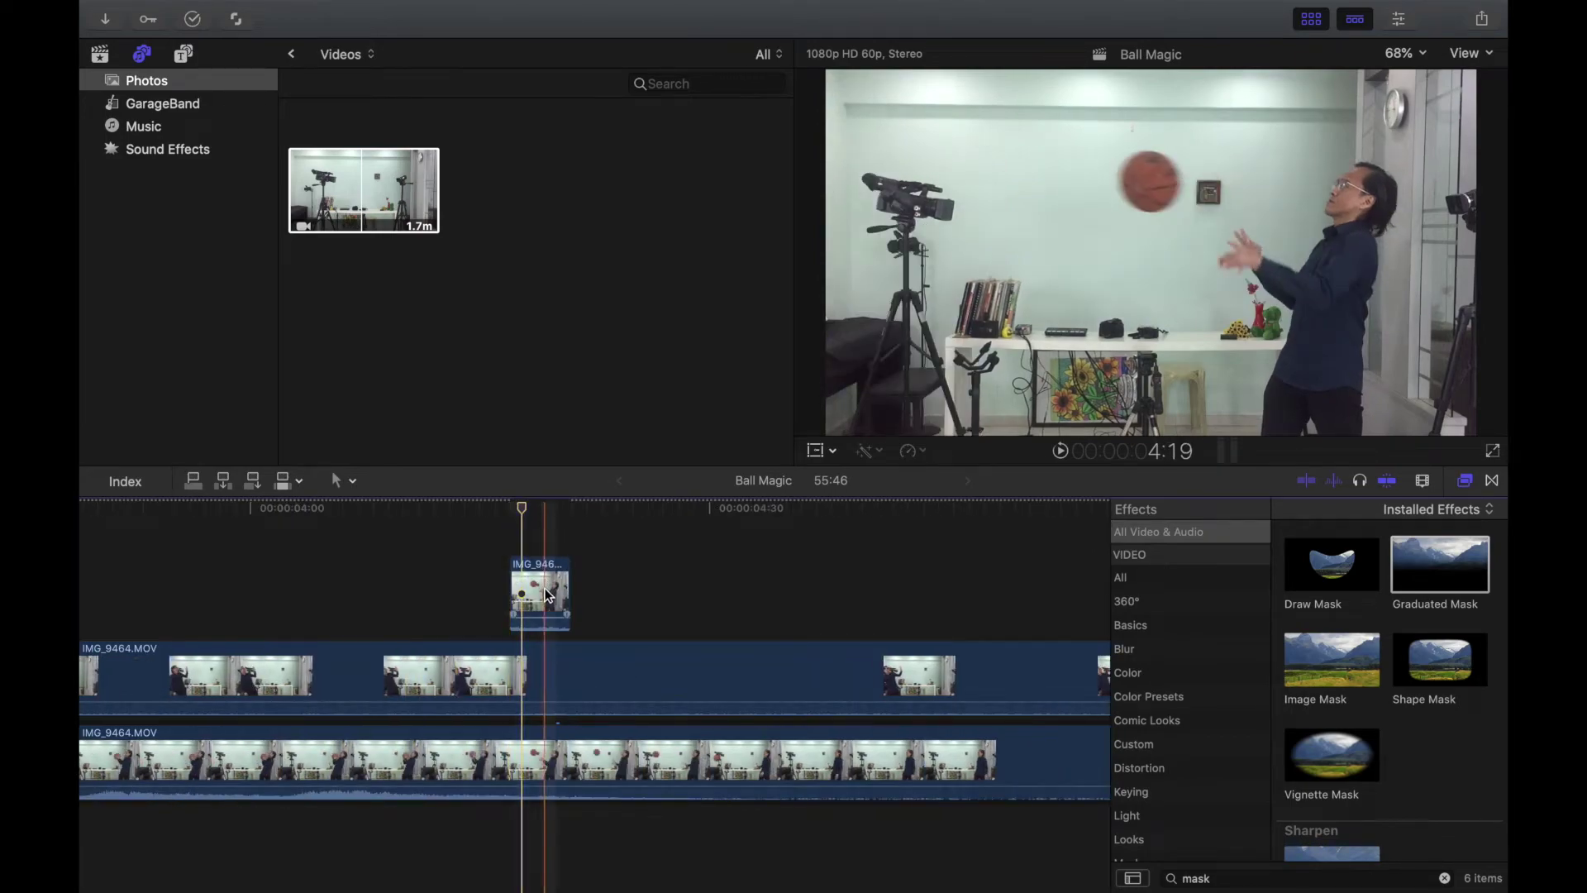
pyautogui.click(543, 590)
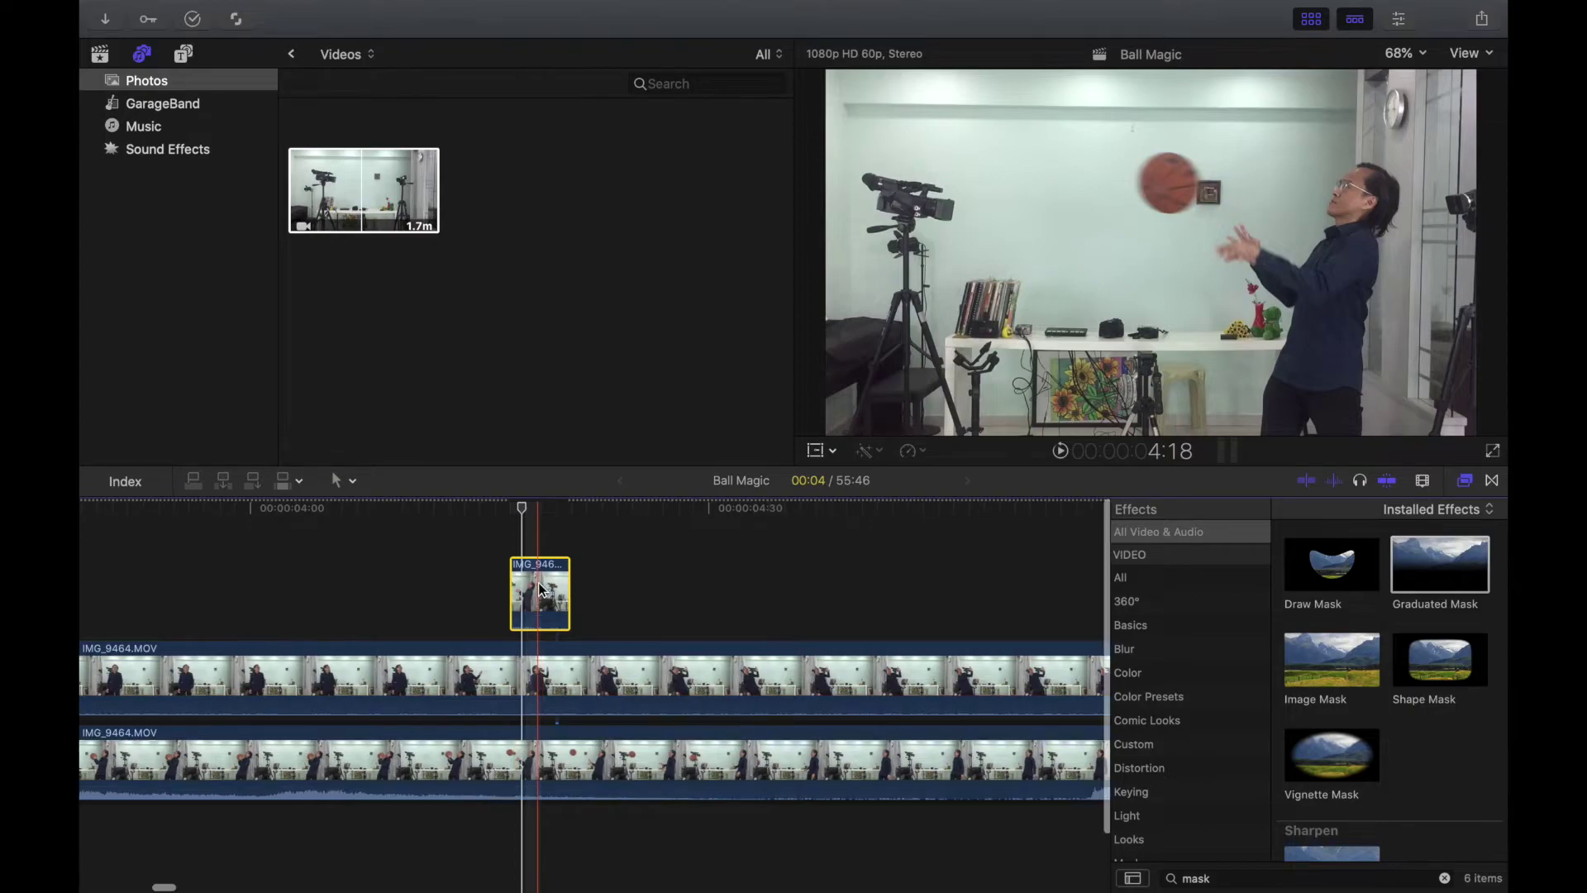
pyautogui.press('super+equal')
pyautogui.click(922, 457)
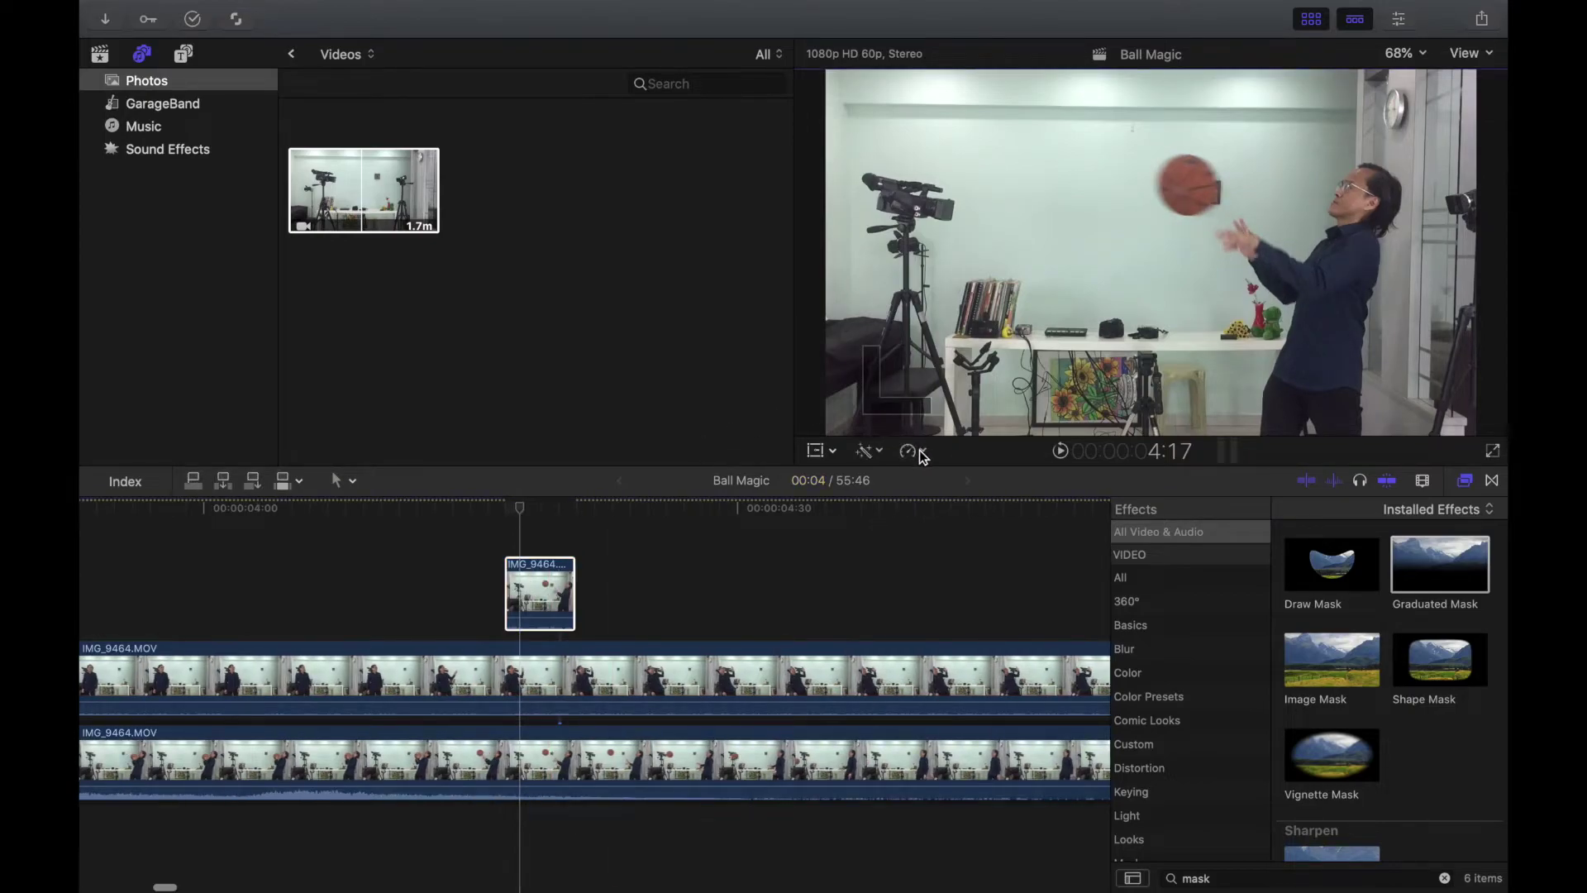
pyautogui.click(924, 453)
pyautogui.moveTo(931, 474)
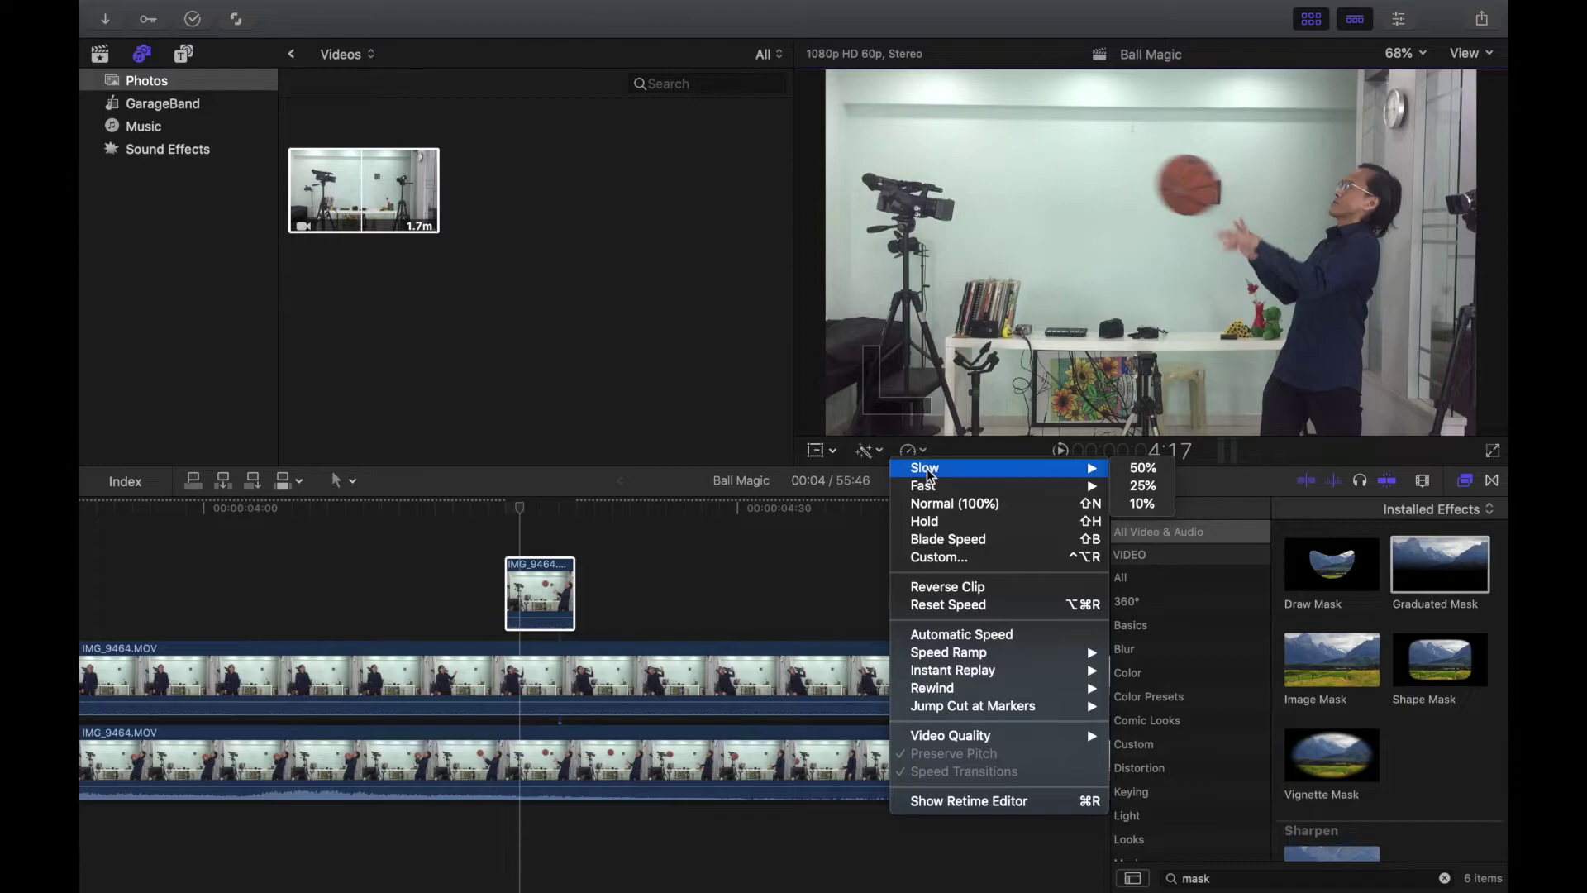
pyautogui.click(1146, 505)
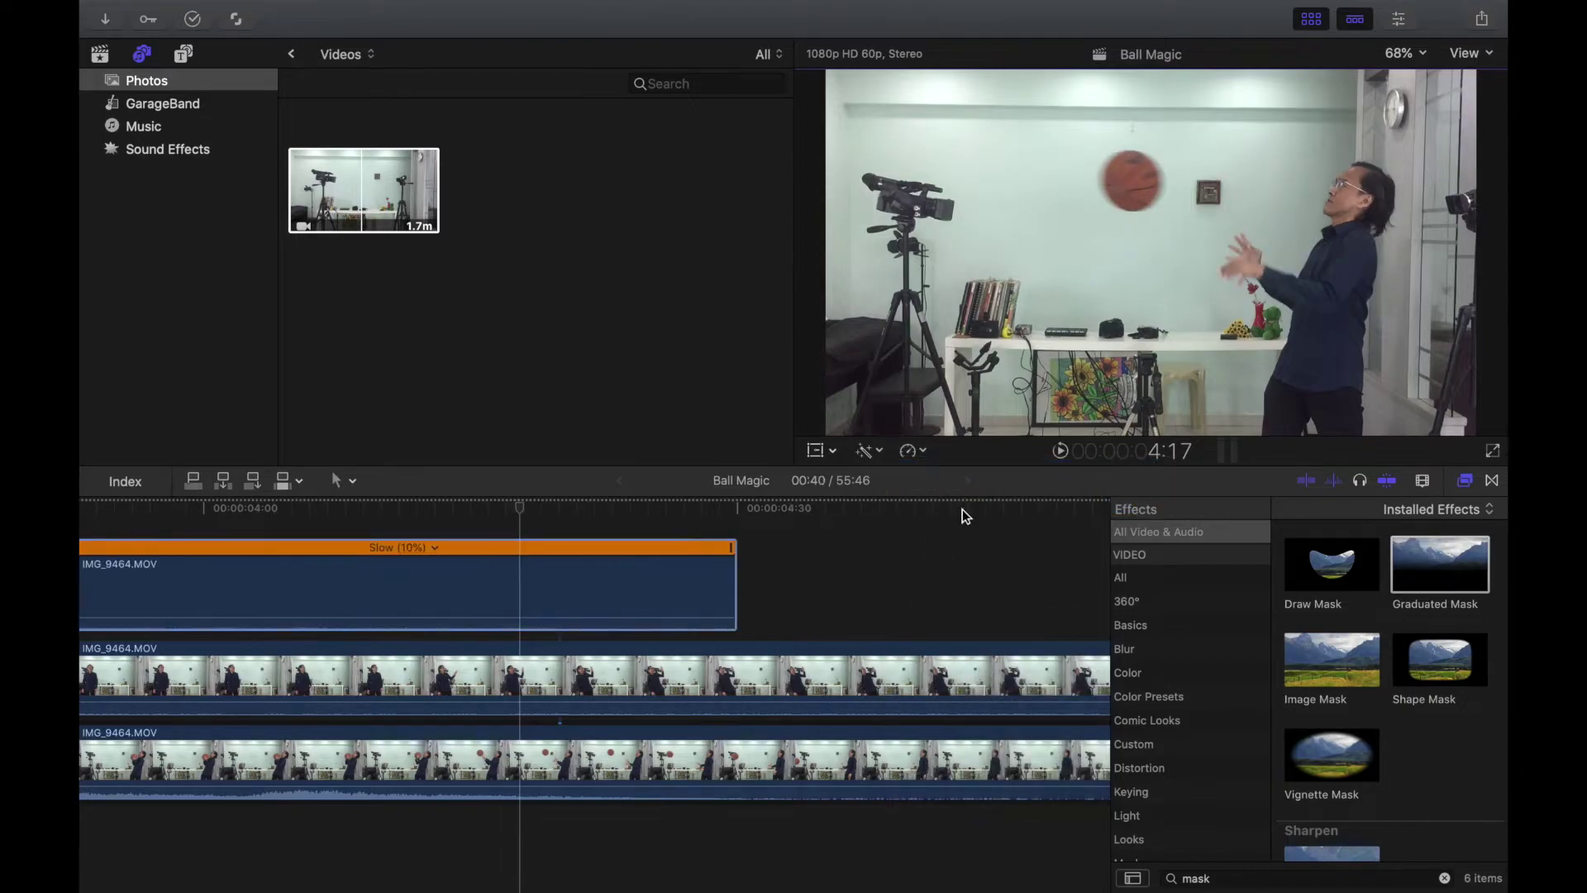
# Move the slowed ball clip later so it starts at the throw, at about 4:18.
pyautogui.press('super+minus')
pyautogui.click(383, 596)
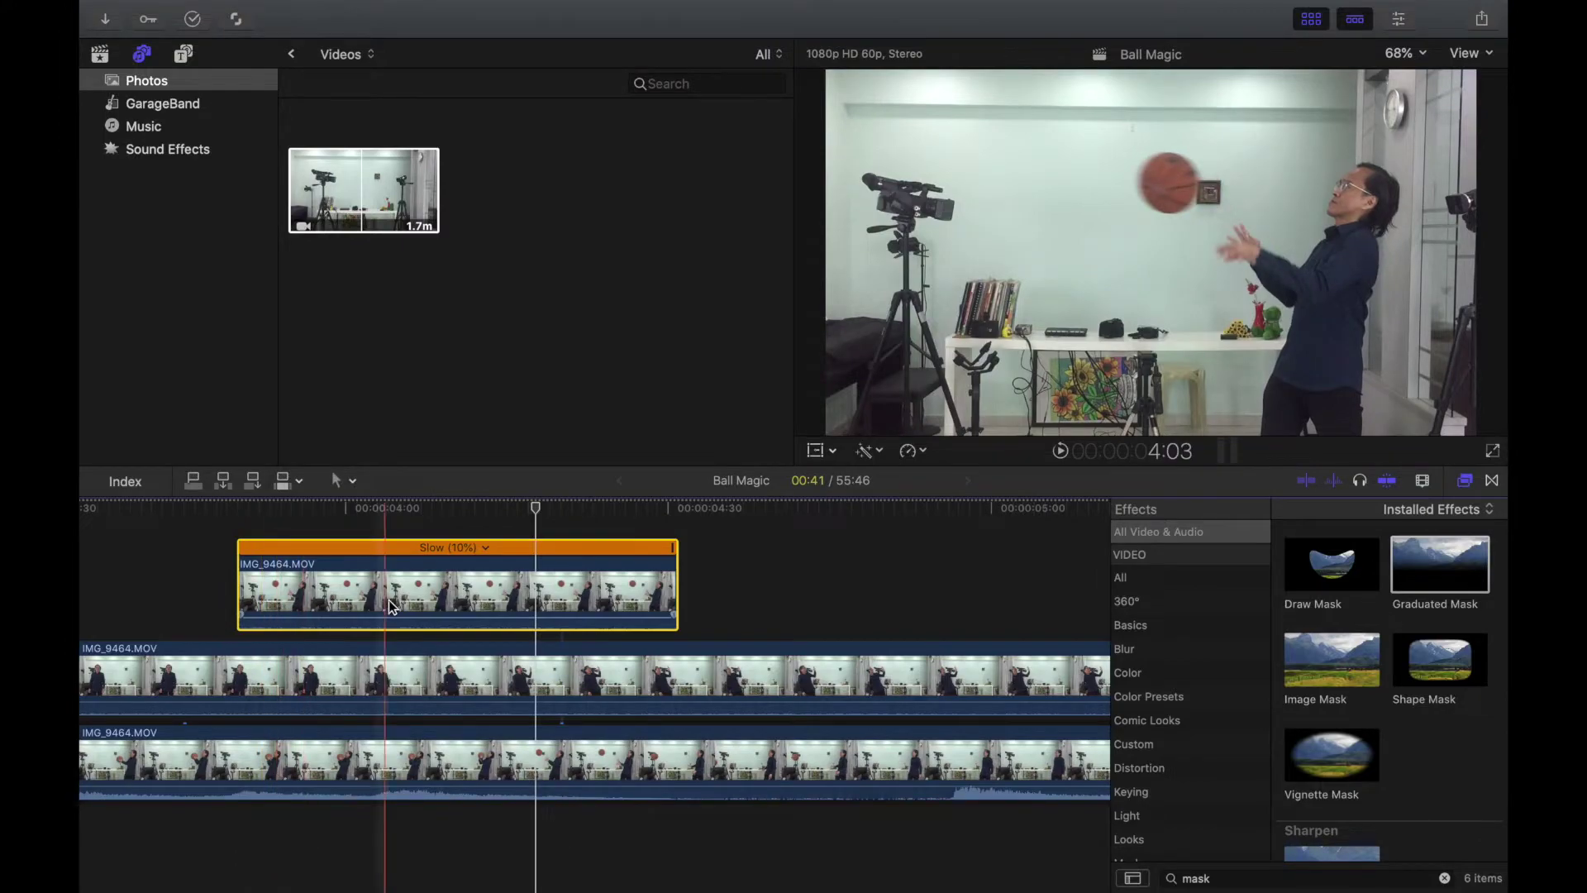
pyautogui.moveTo(467, 594); pyautogui.dragTo(604, 599)
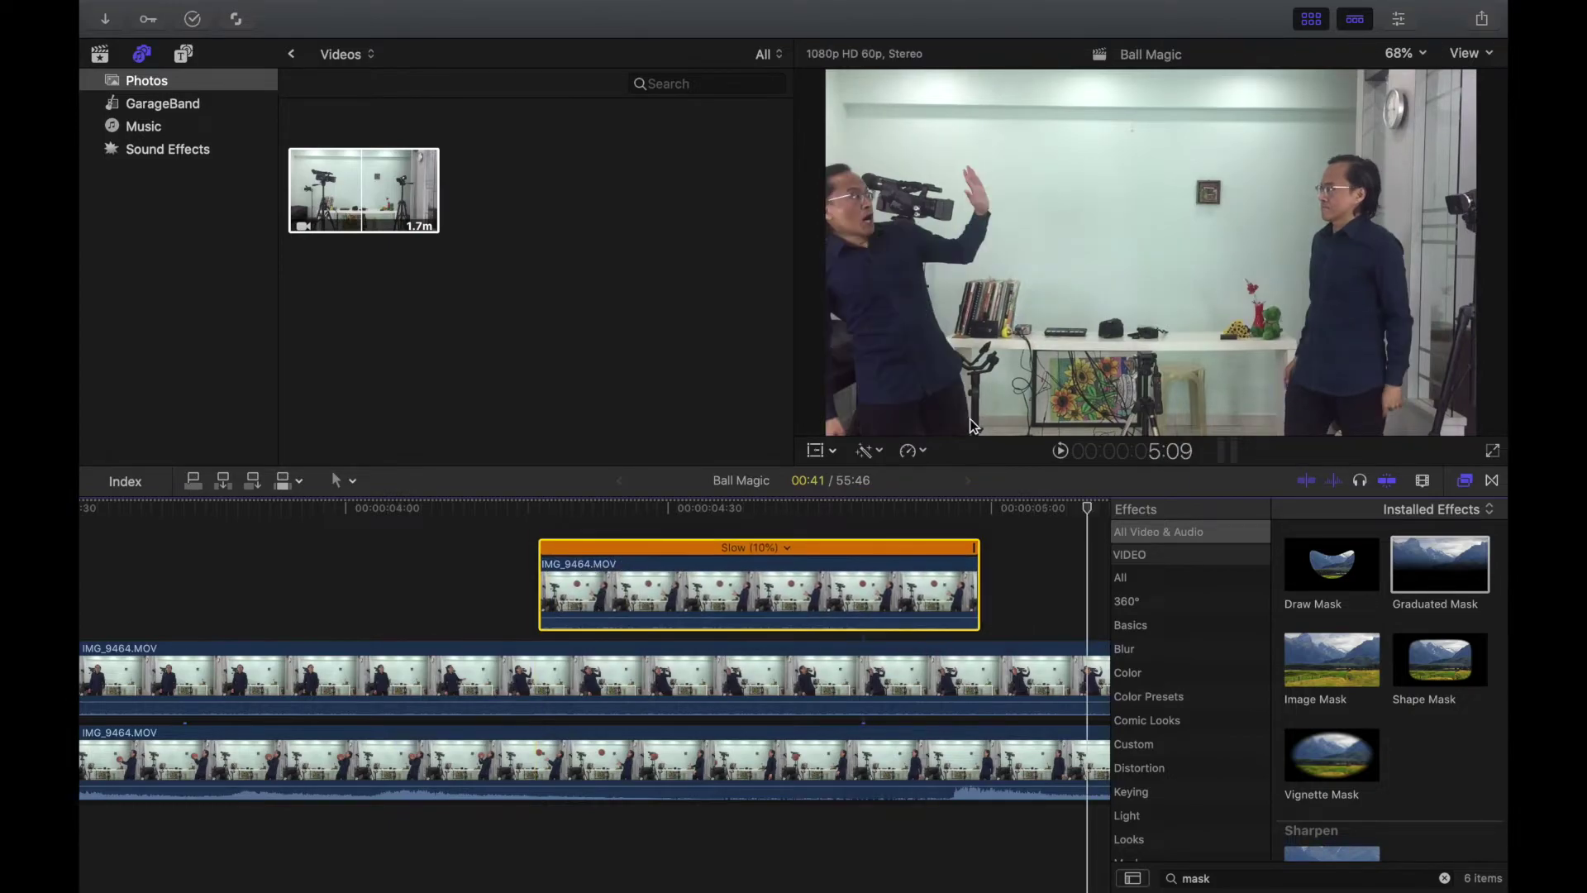
# Set the slowed ball clip's retiming video quality to Optical Flow.
pyautogui.click(920, 452)
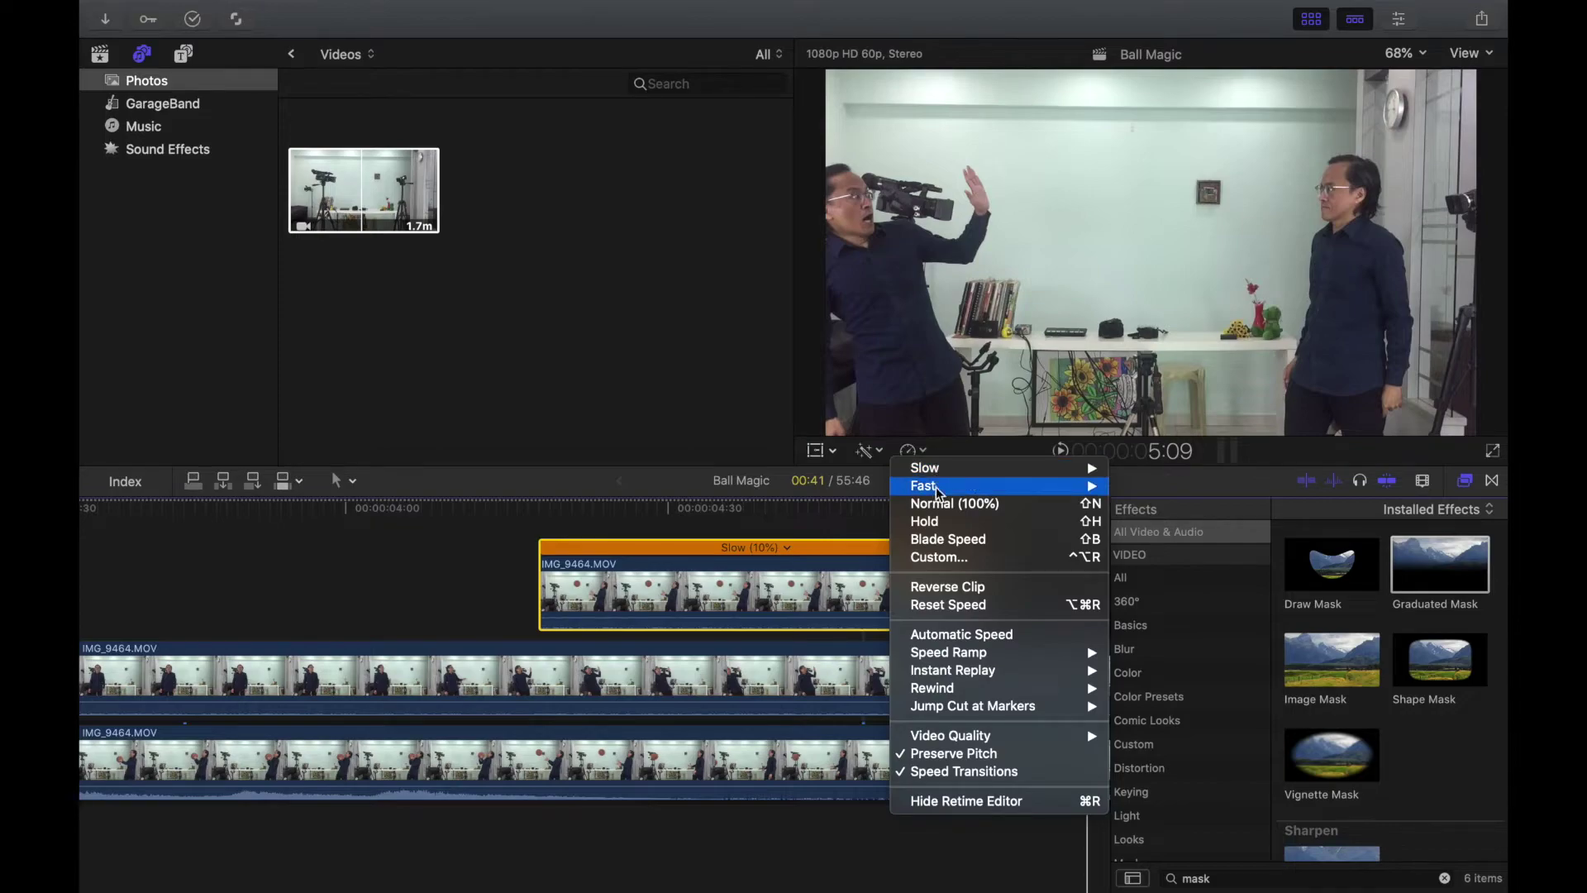
pyautogui.moveTo(1004, 736)
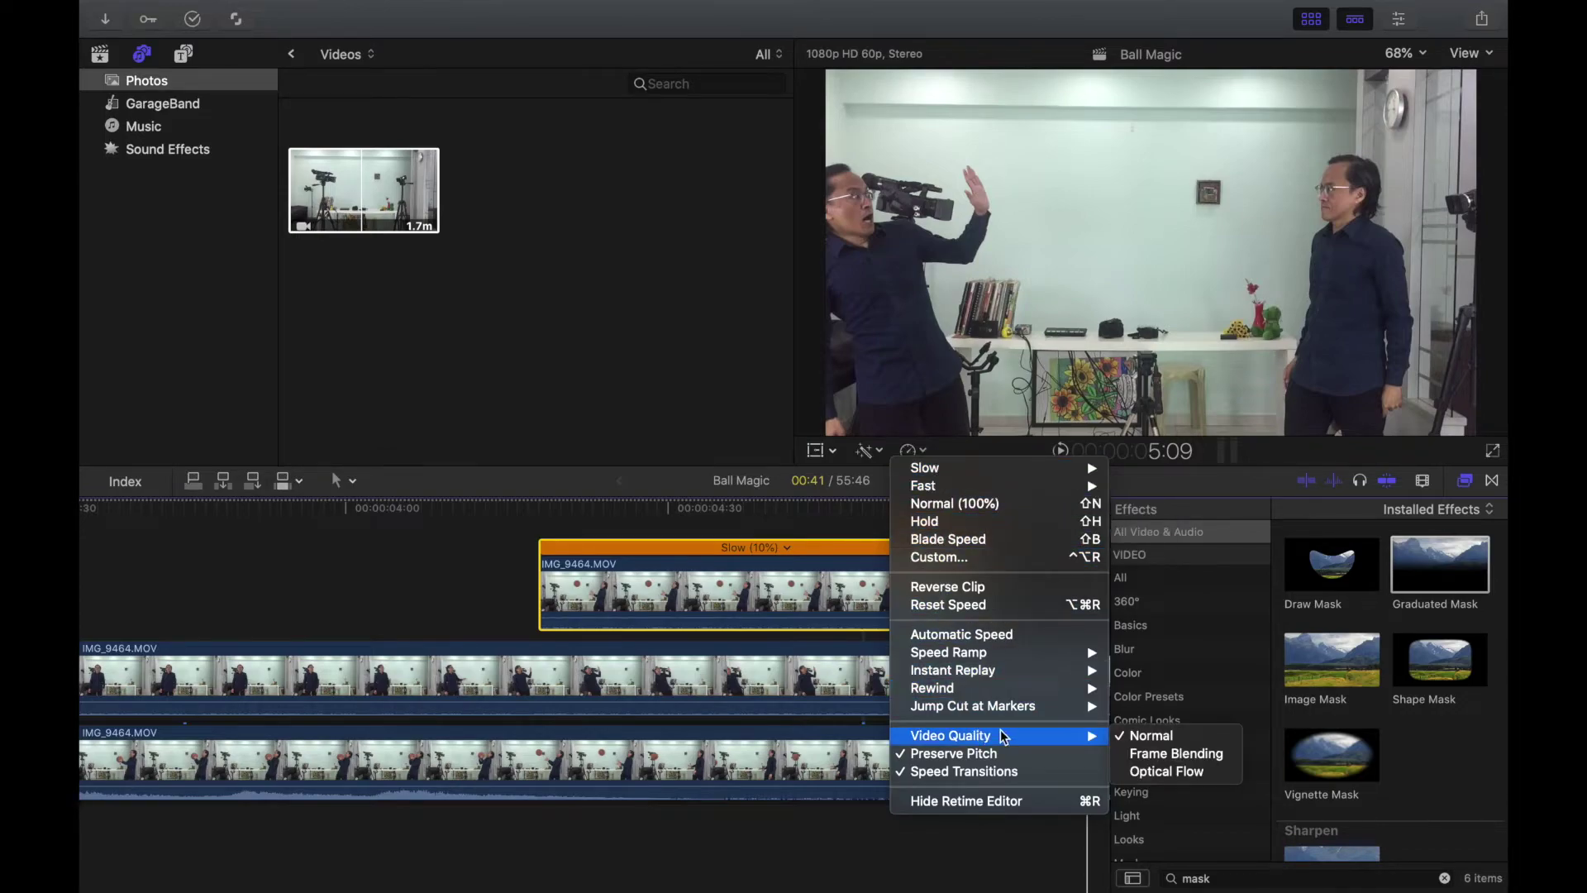
pyautogui.click(1159, 773)
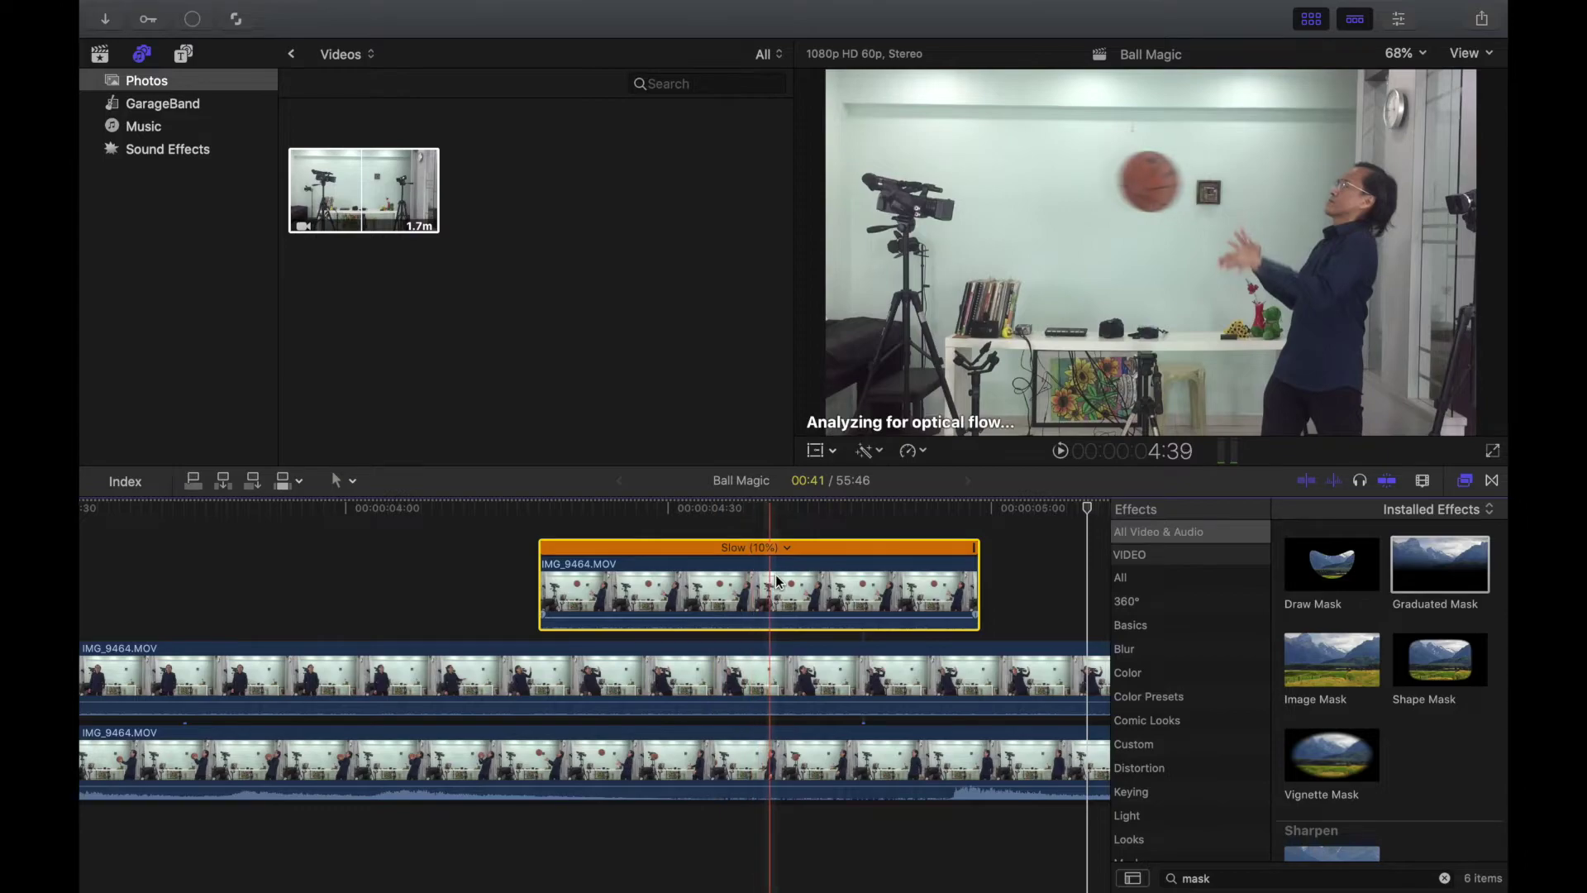
# Apply a Graduated Mask to the slowed ball clip and, at 4:38, angle it between the ball and the throwing man to hide his side.
pyautogui.hscroll(3, 639, 606)
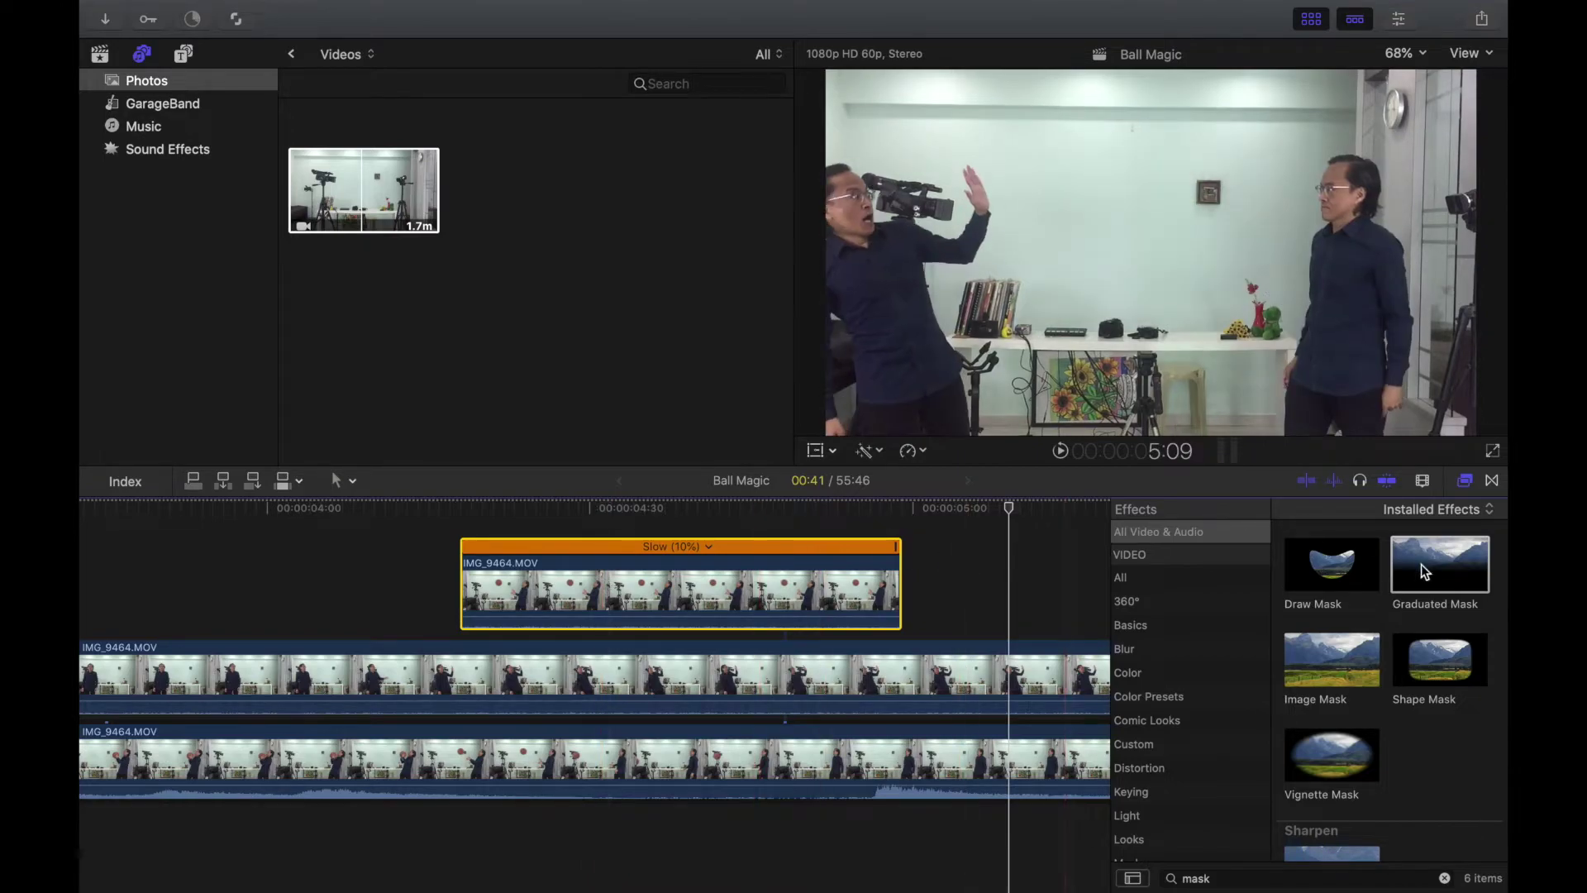
pyautogui.moveTo(1331, 565)
pyautogui.mouseDown()
pyautogui.moveTo(1327, 542)
pyautogui.moveTo(726, 531)
pyautogui.moveTo(708, 602)
pyautogui.mouseUp()
pyautogui.click(683, 521)
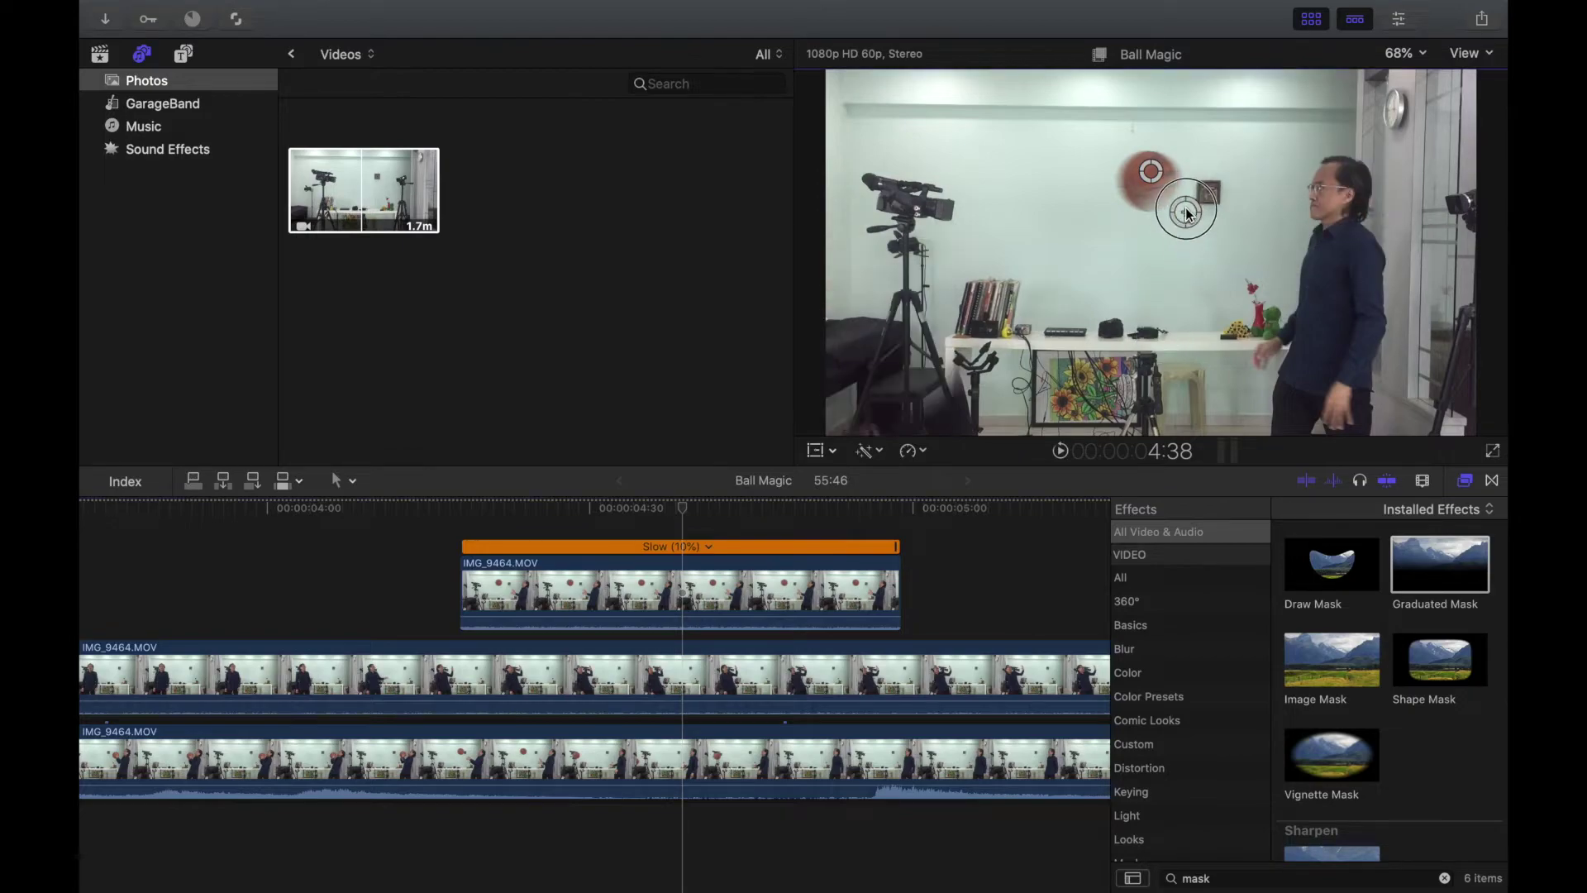
pyautogui.click(1192, 168)
pyautogui.moveTo(1192, 167); pyautogui.dragTo(1172, 178)
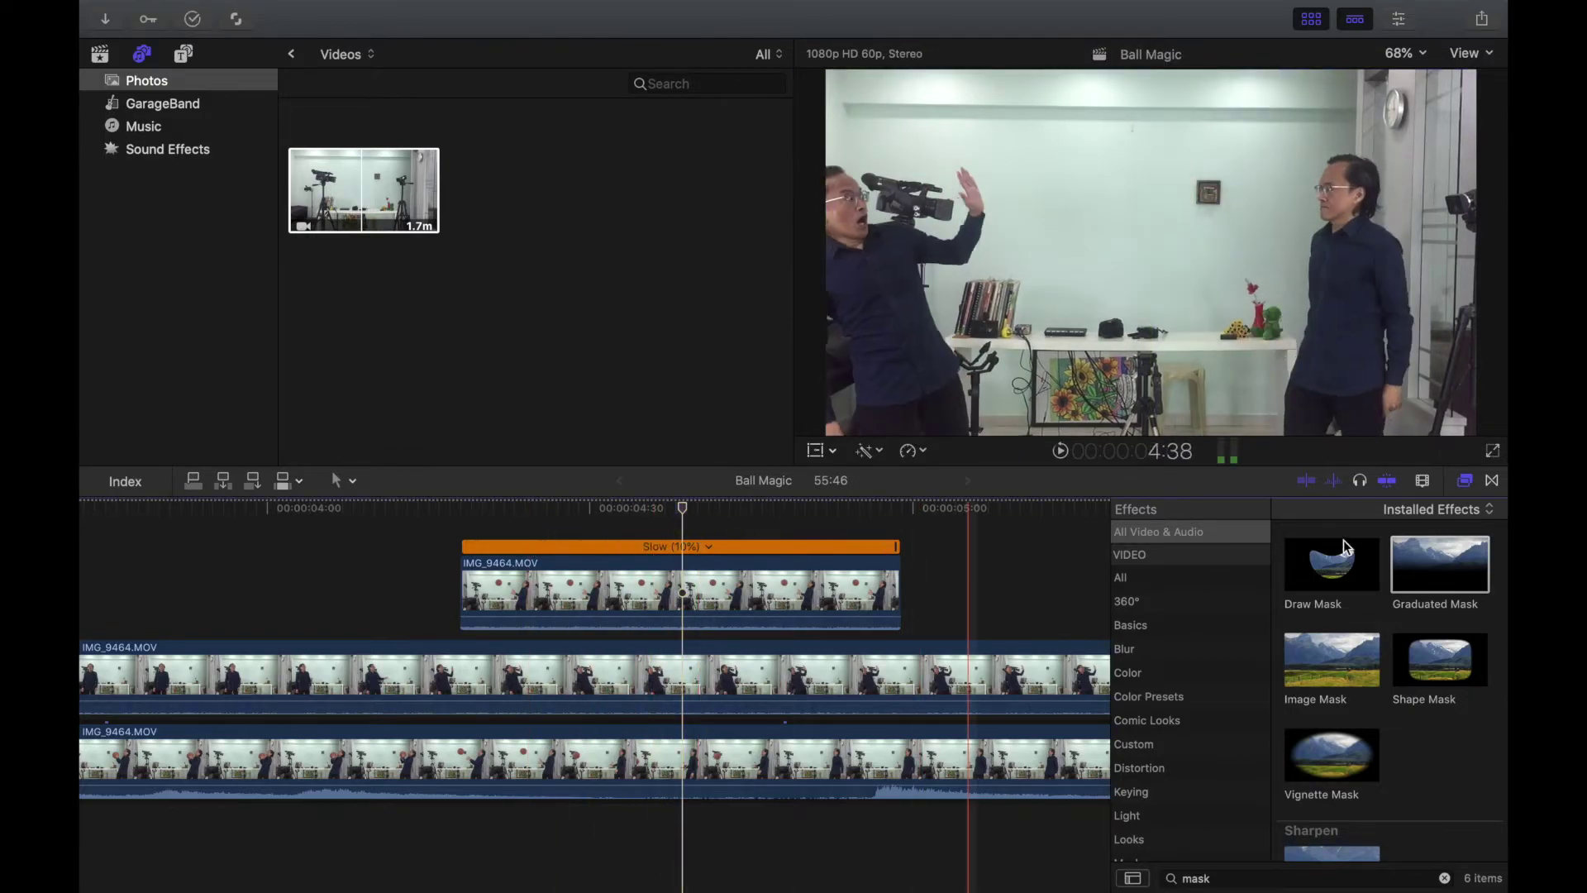
# Apply a second Graduated Mask to the slowed clip and angle it between the ball and the man with the raised hand to reveal him.
pyautogui.moveTo(1418, 576); pyautogui.dragTo(709, 611)
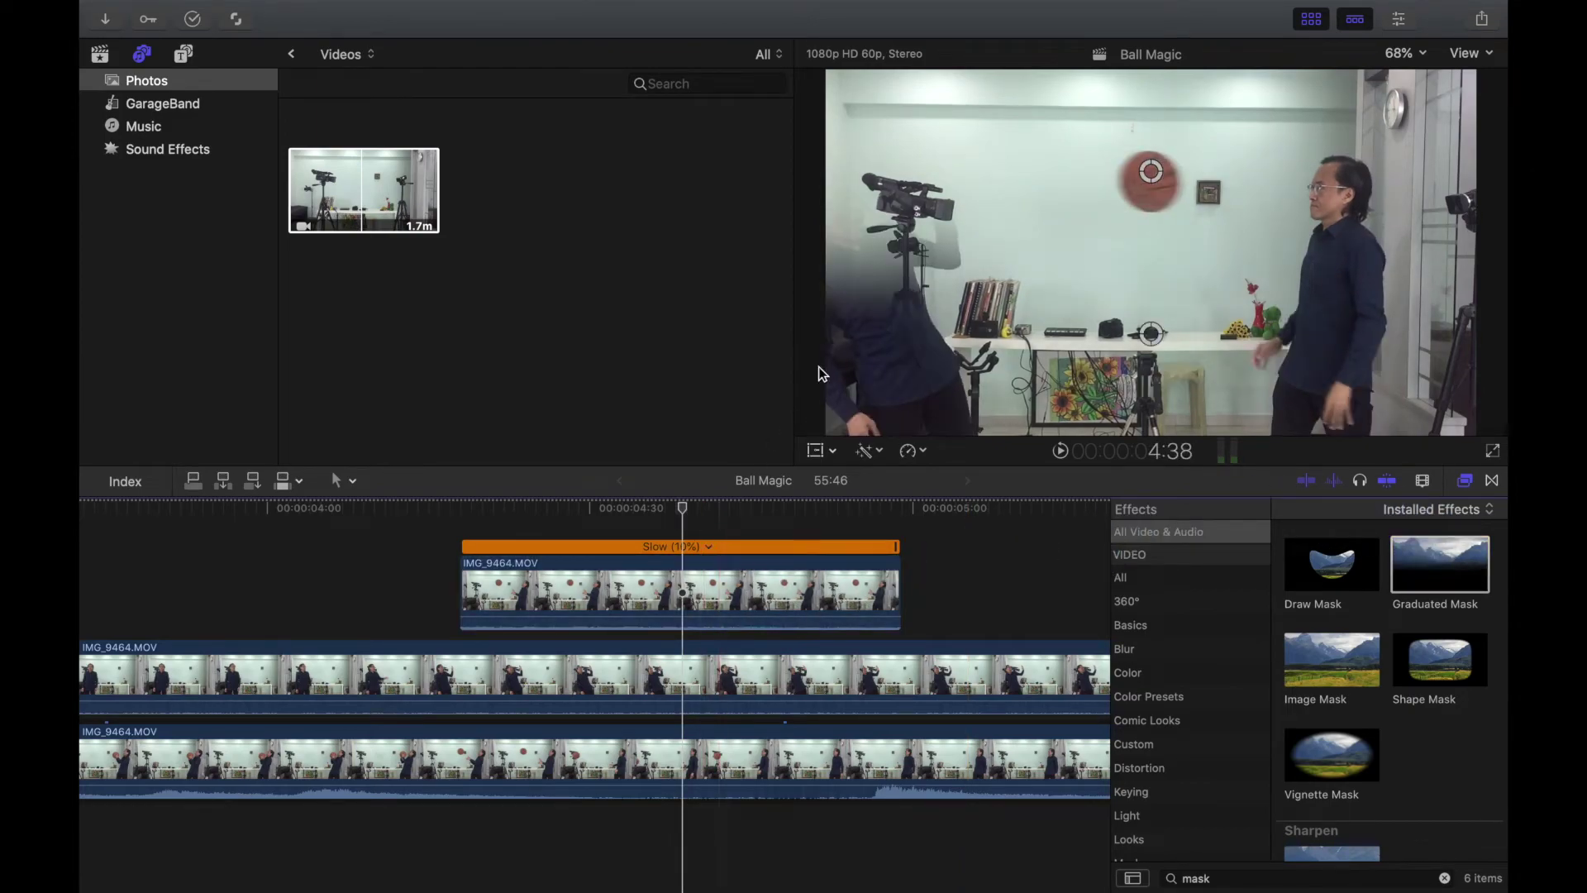
pyautogui.moveTo(1113, 331); pyautogui.dragTo(1075, 233)
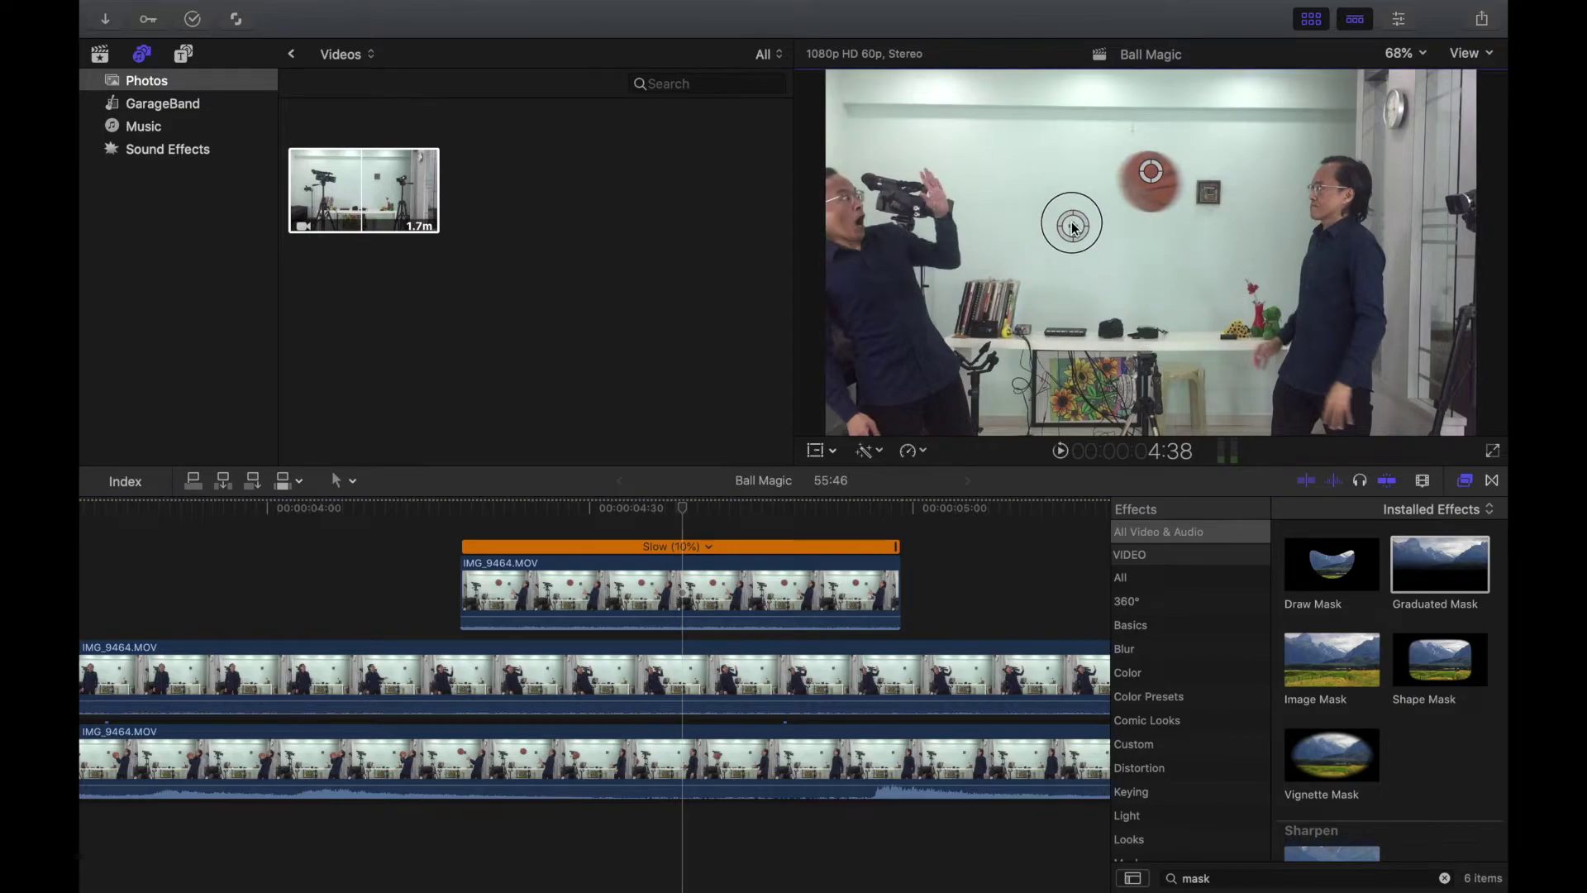
pyautogui.moveTo(1153, 172); pyautogui.dragTo(1096, 190)
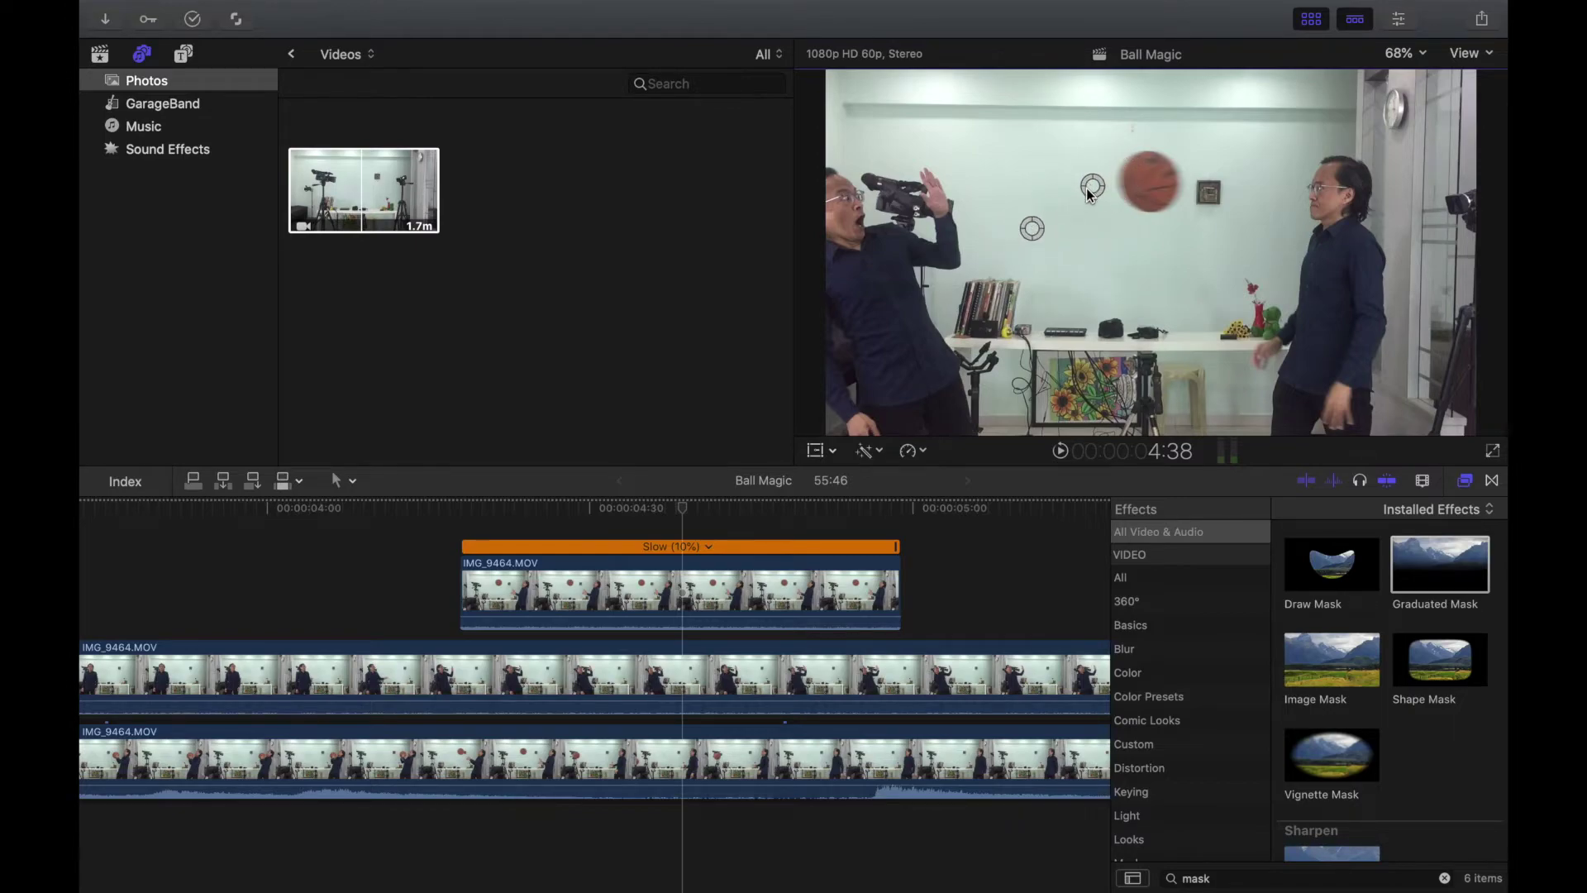
pyautogui.moveTo(1083, 197); pyautogui.dragTo(1077, 199)
# Cut the second primary clip at 42:57, as the ball drops from the hands, and delete its part before the cut.
pyautogui.hscroll(5, 1034, 584)
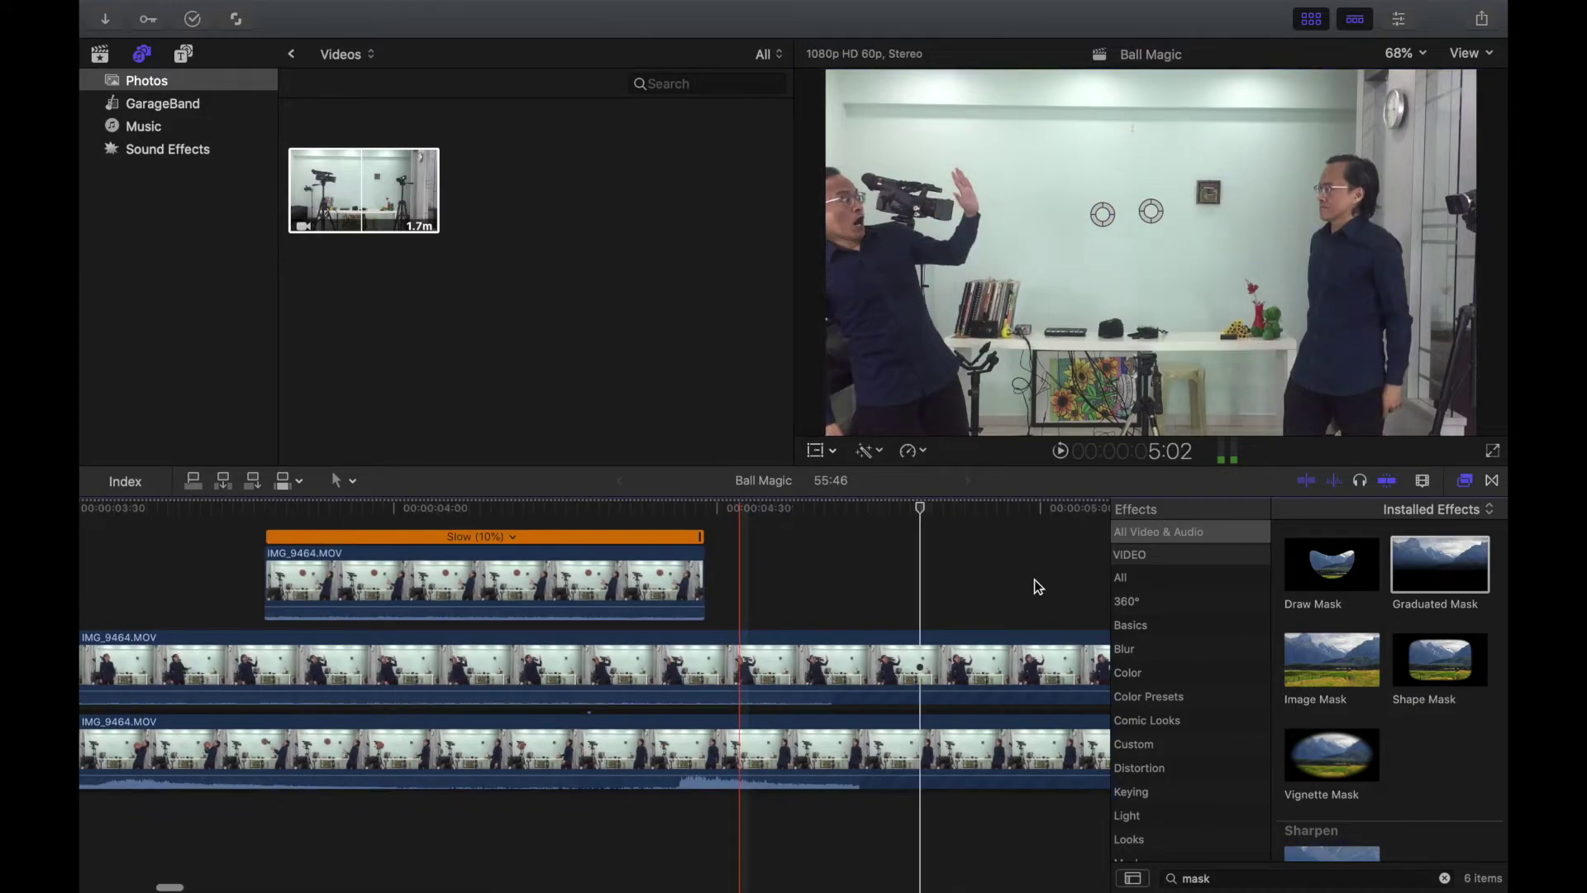
pyautogui.scroll(-3, 1034, 584)
pyautogui.scroll(-5, 1038, 587)
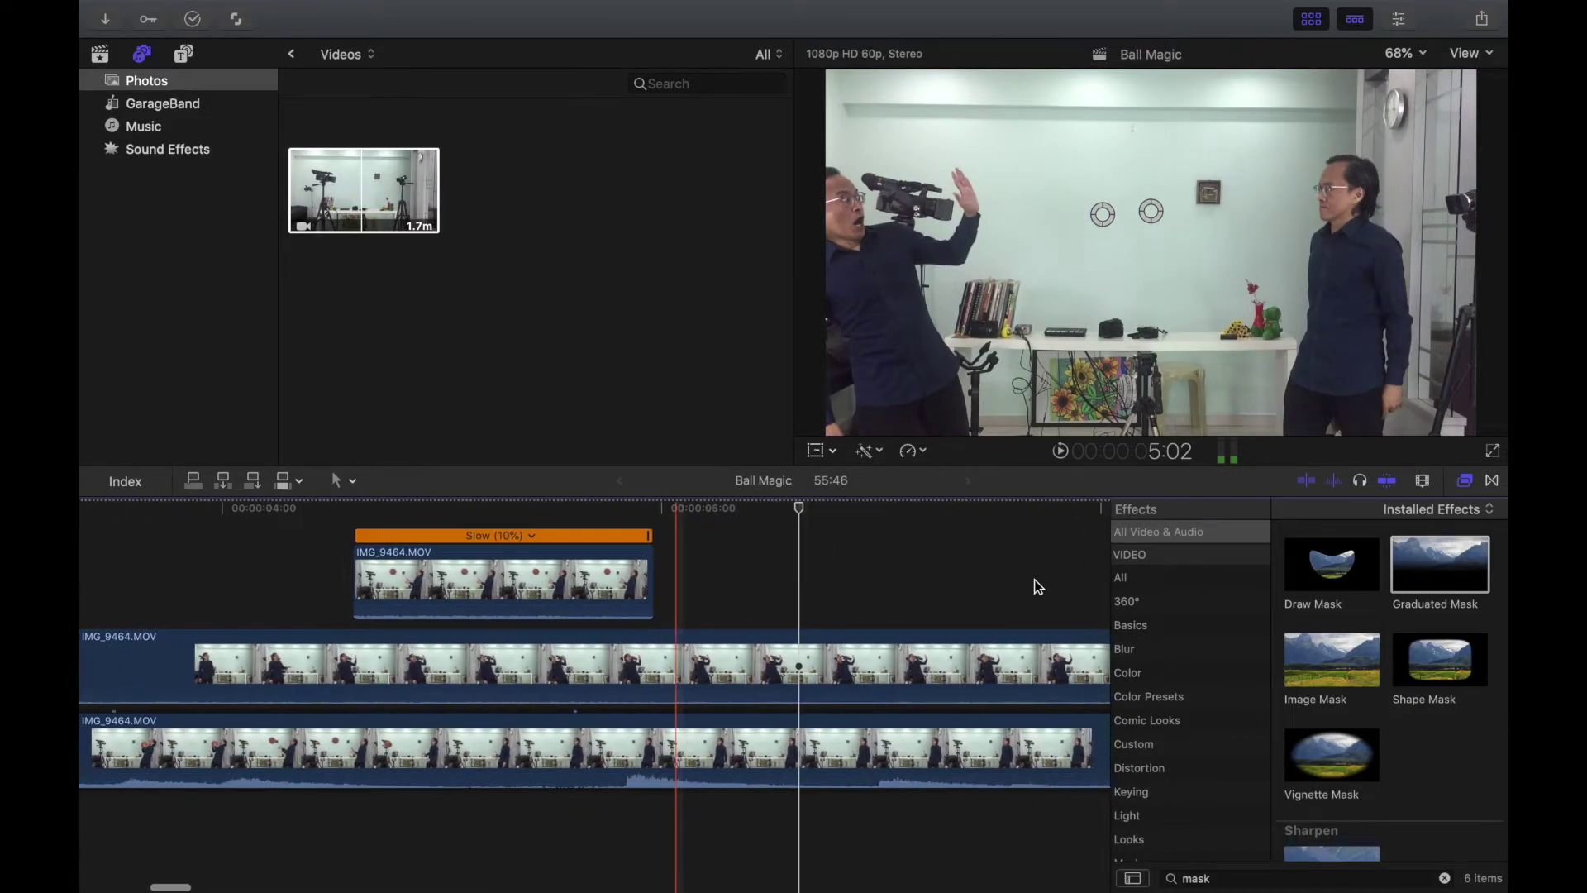
pyautogui.scroll(-5, 1039, 587)
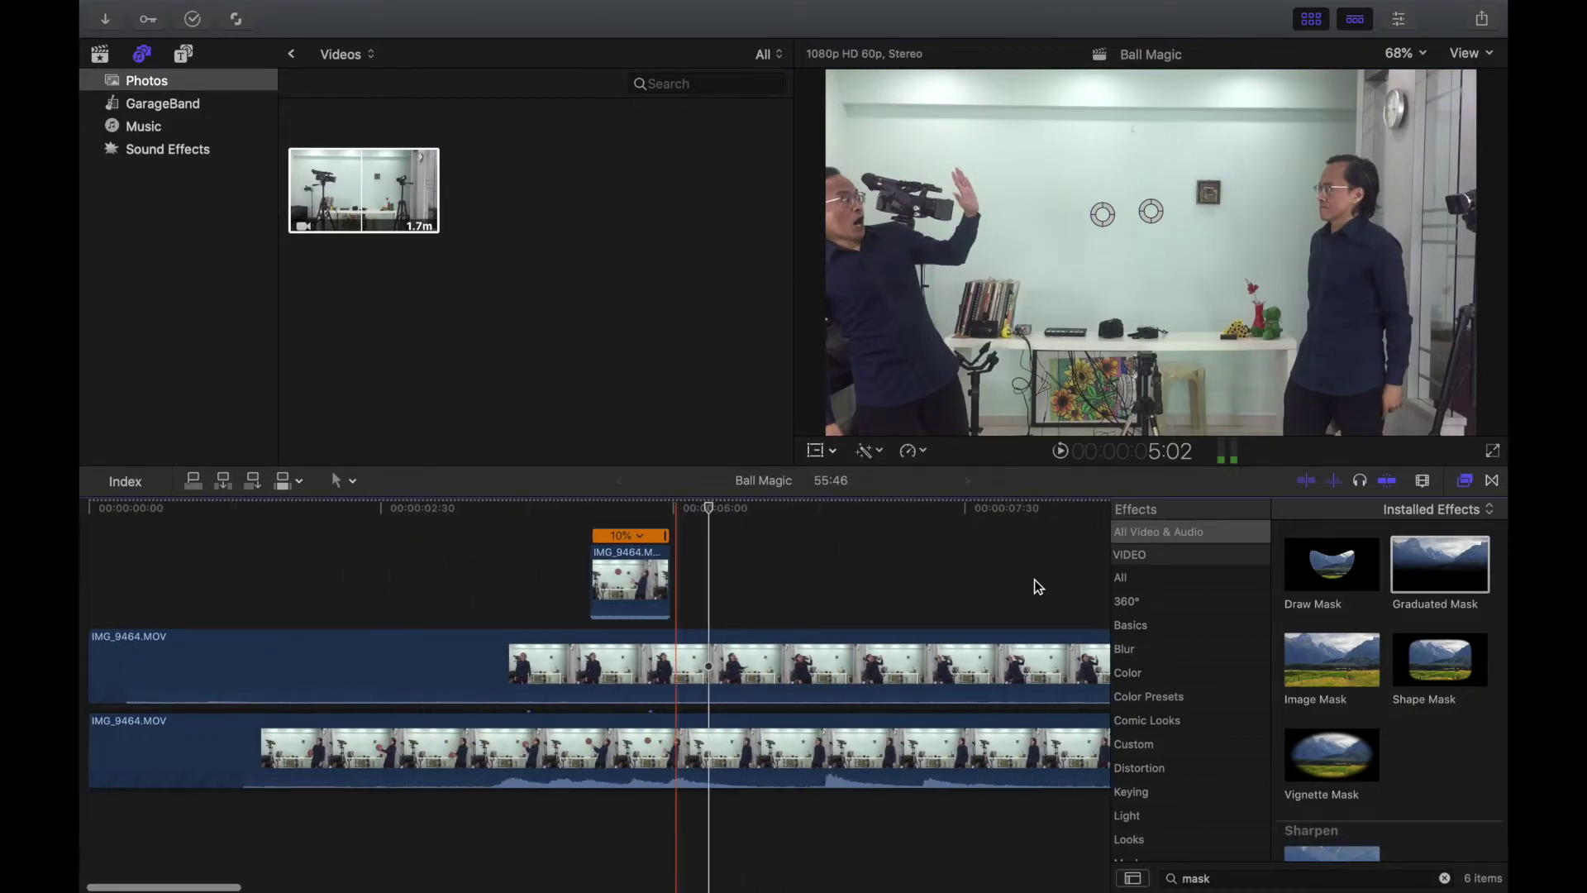
pyautogui.hscroll(10, 1039, 587)
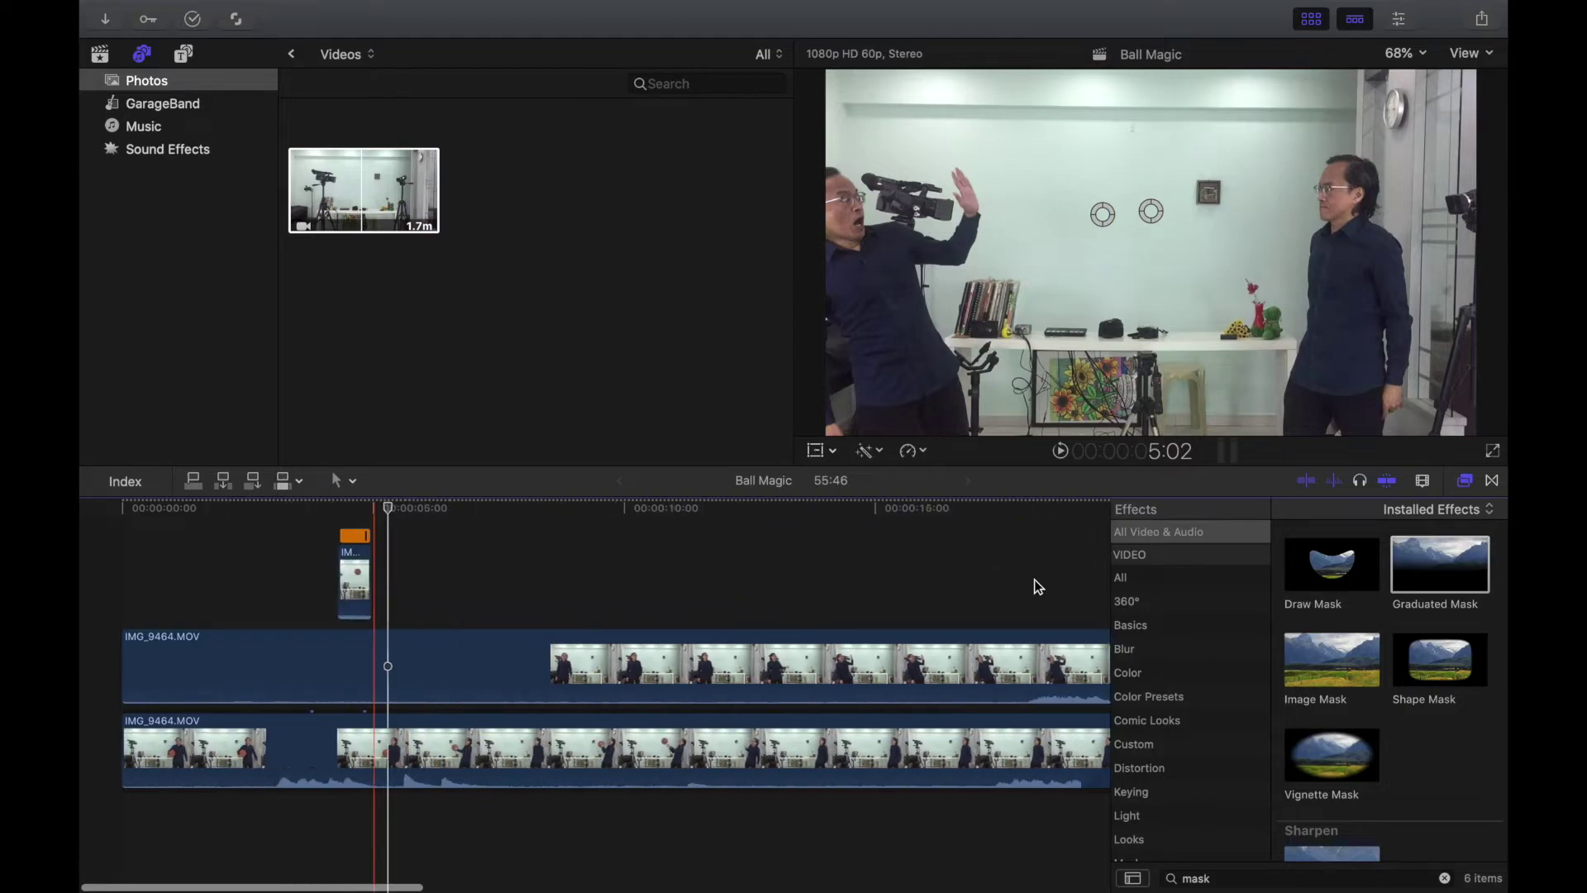
pyautogui.scroll(-3, 1044, 652)
pyautogui.hscroll(8, 1044, 652)
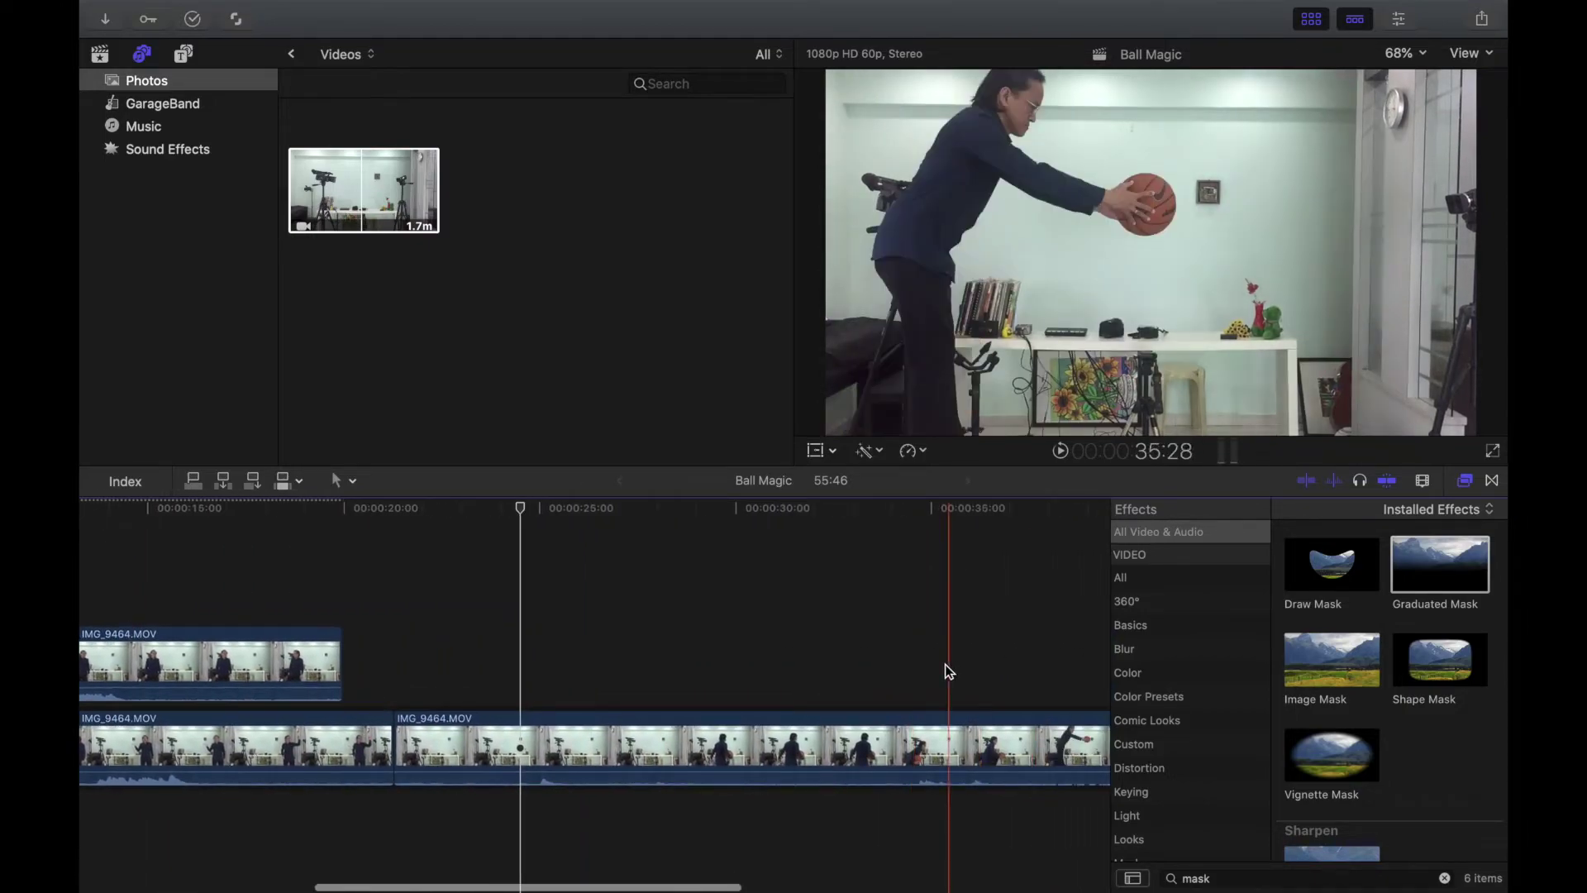
pyautogui.hscroll(4, 1009, 674)
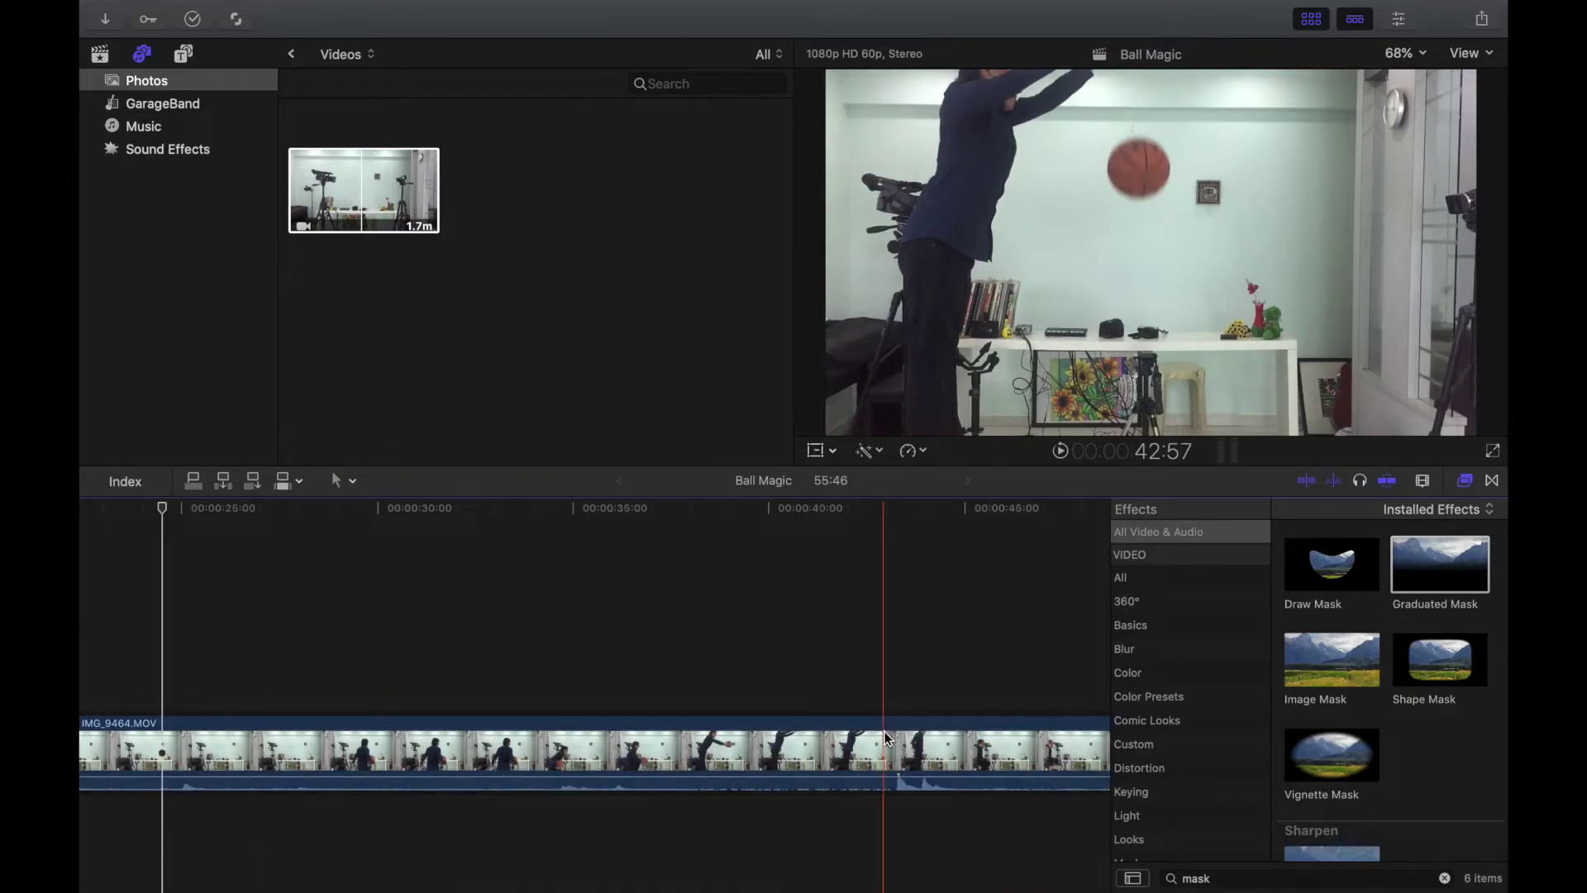
pyautogui.press('super+b')
pyautogui.click(839, 757)
pyautogui.press('Delete')
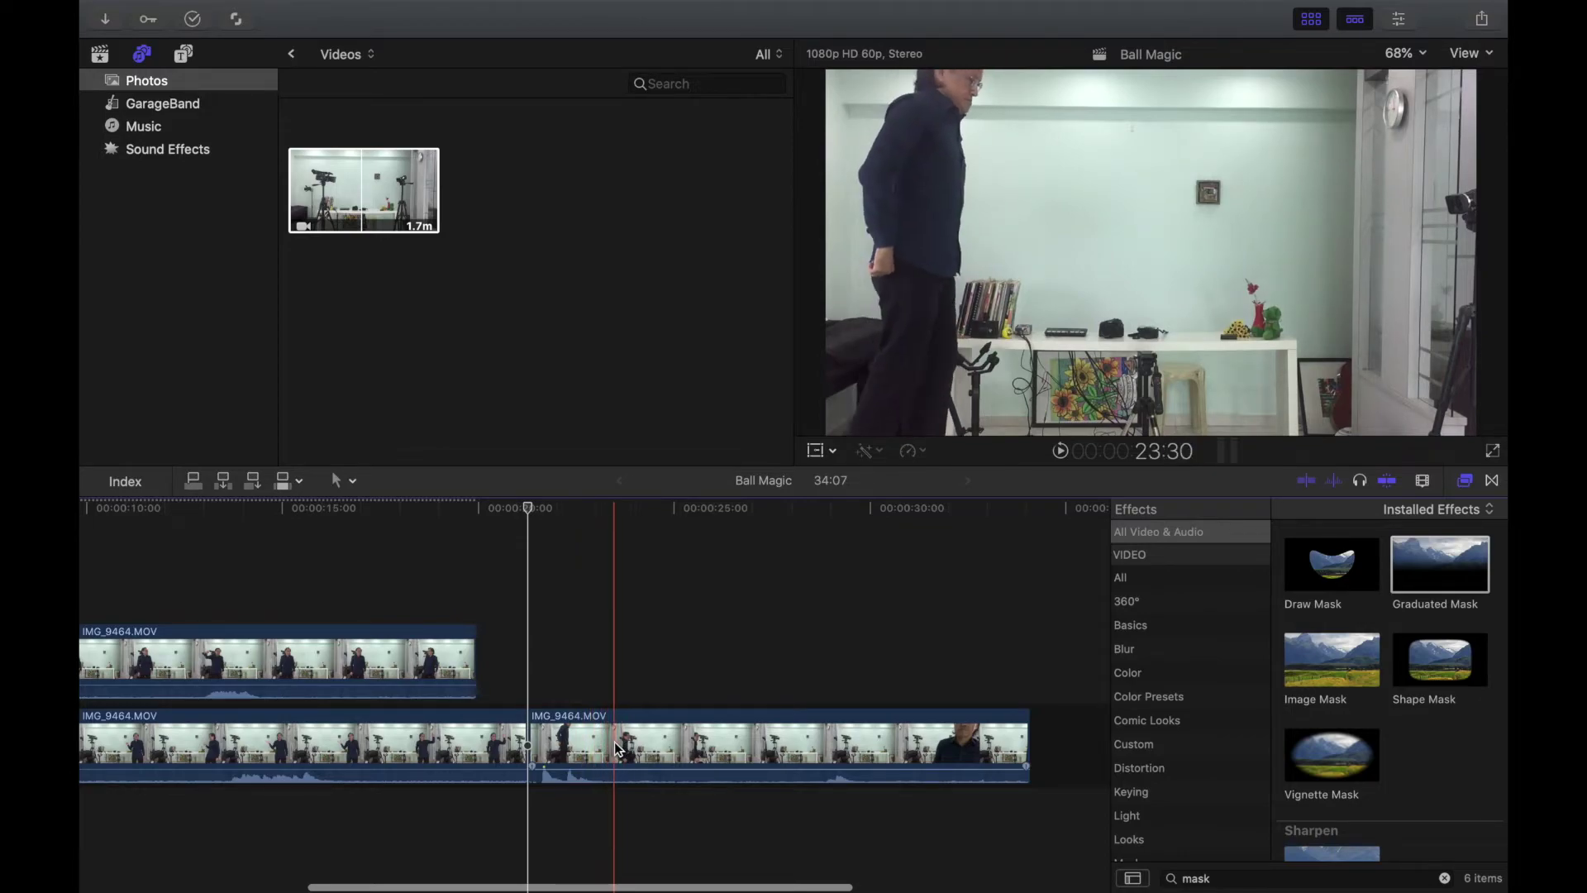
# Trim the ball-drop clip to end at 23:30 and move it to the layer above the masked clip, starting at about 14:30.
pyautogui.press('super+b')
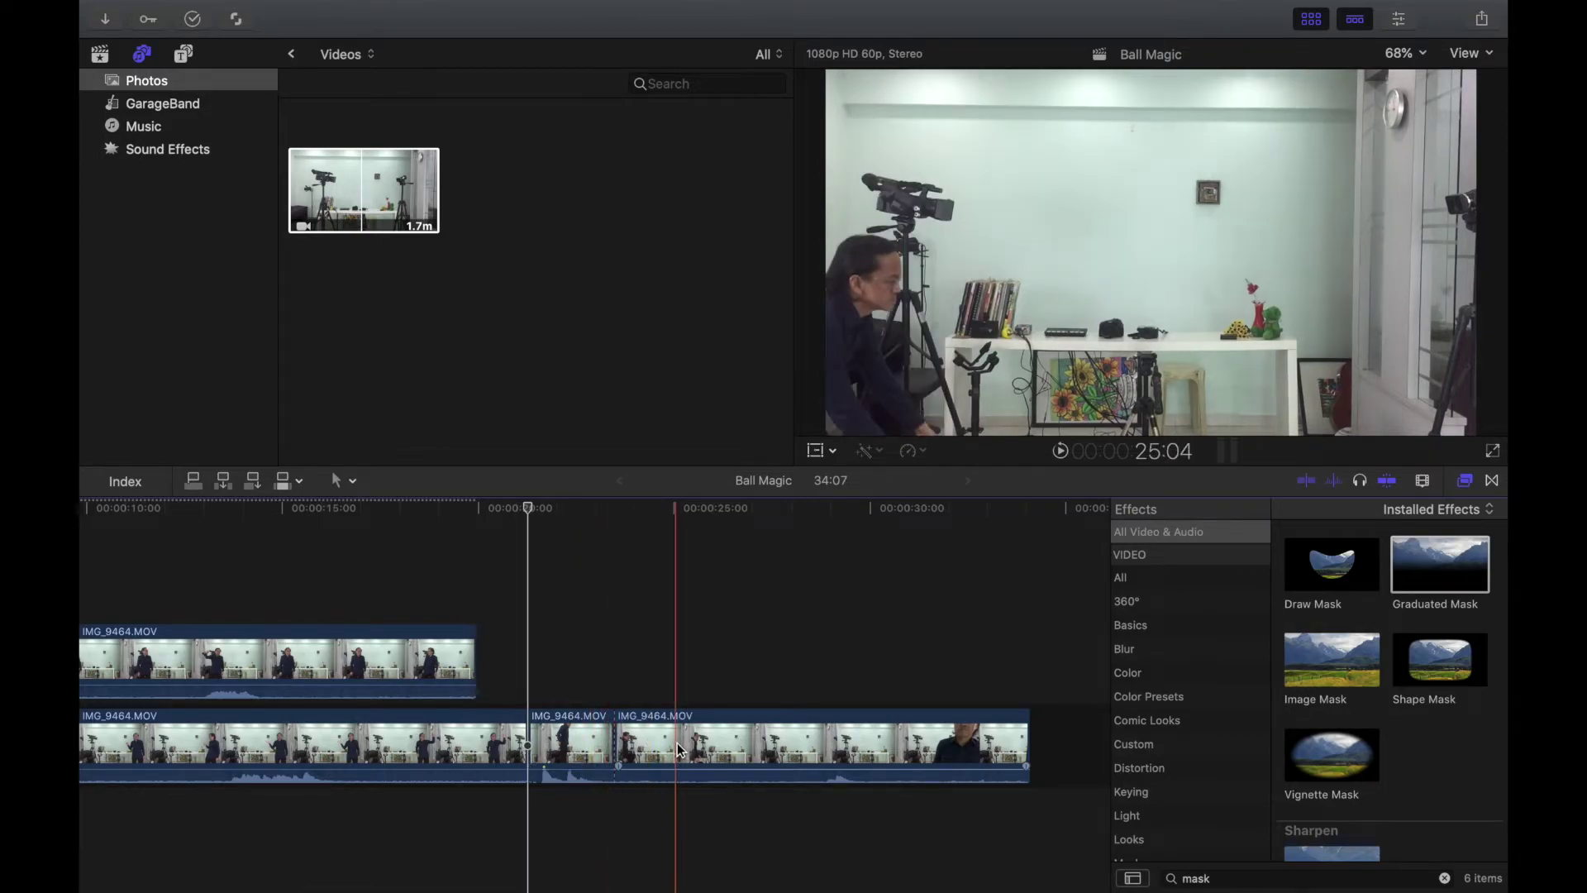
pyautogui.click(678, 748)
pyautogui.press('Delete')
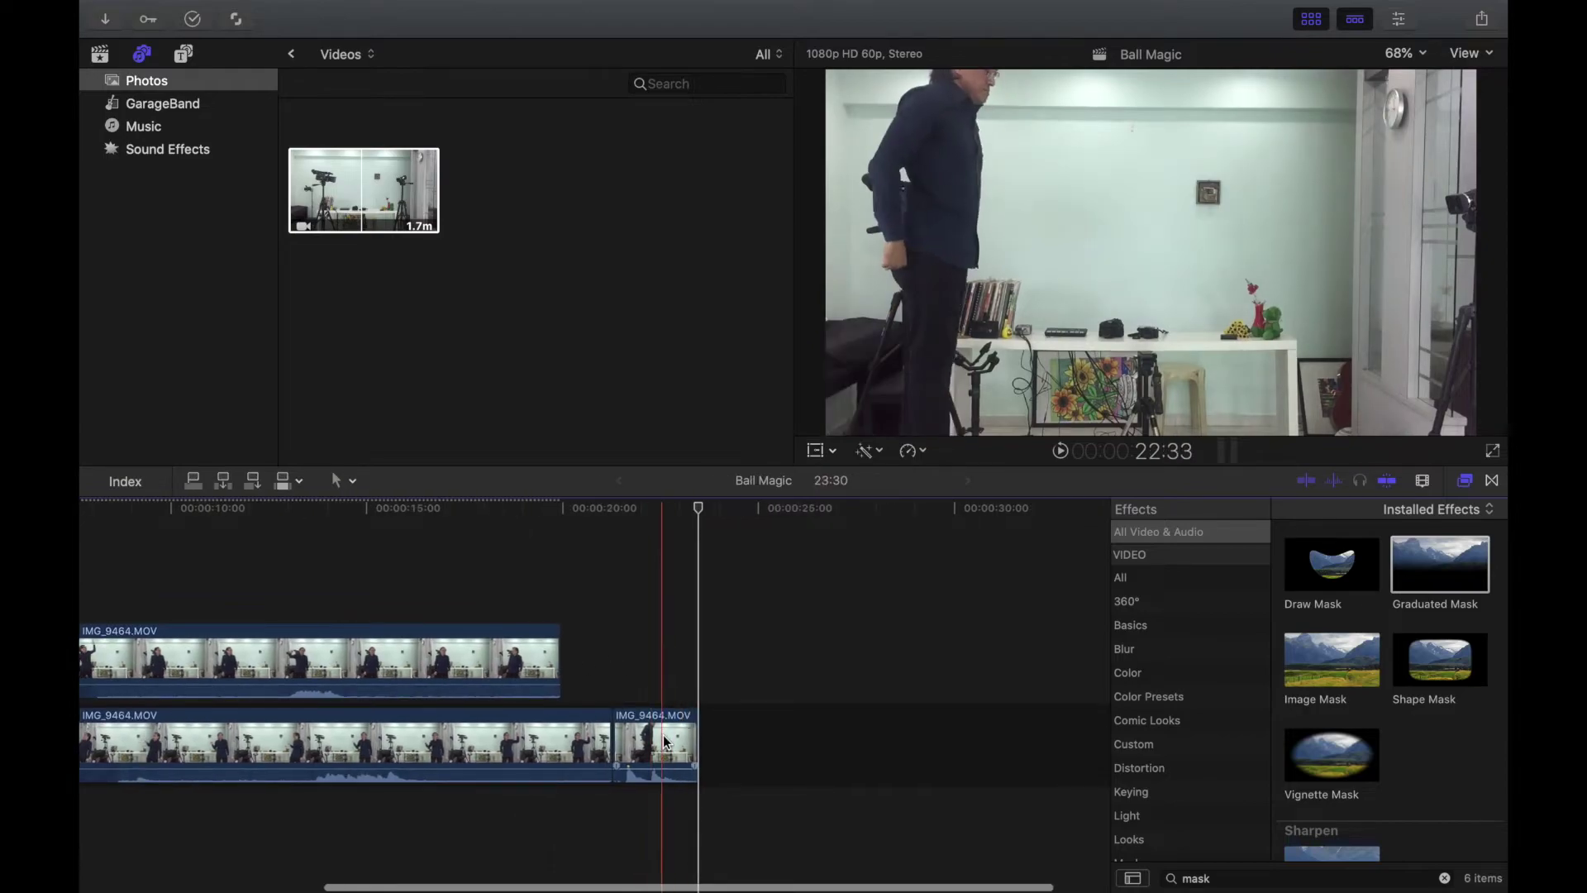
pyautogui.moveTo(663, 702); pyautogui.dragTo(280, 599)
pyautogui.hscroll(-8, 280, 598)
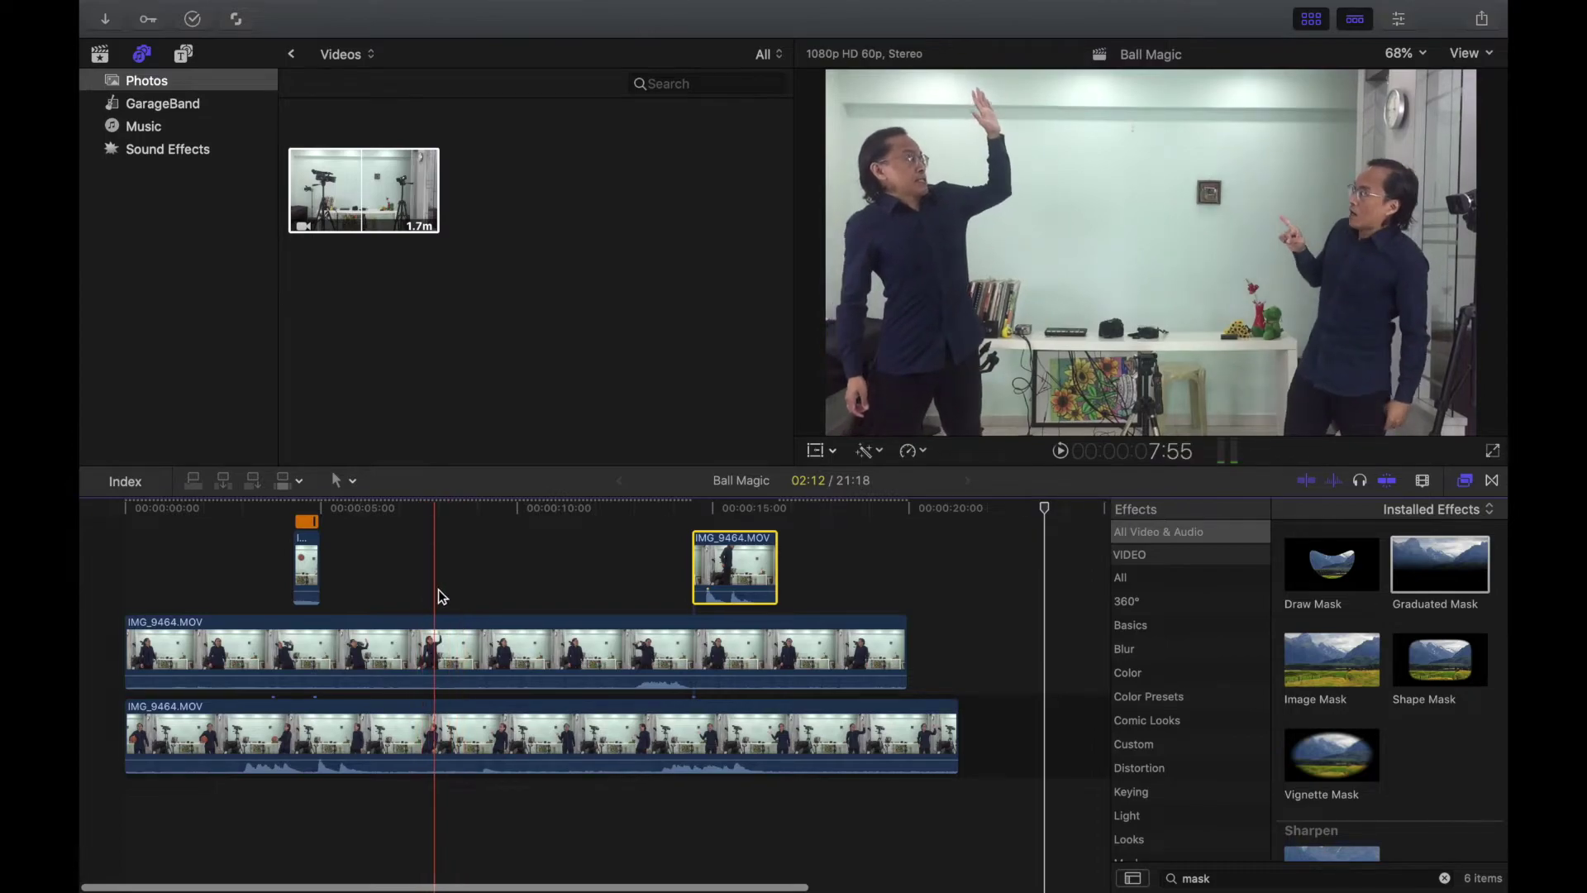
# Move the ball-drop clip earlier on its layer so that it starts at about 8:30.
pyautogui.hscroll(1, 438, 588)
pyautogui.click(457, 592)
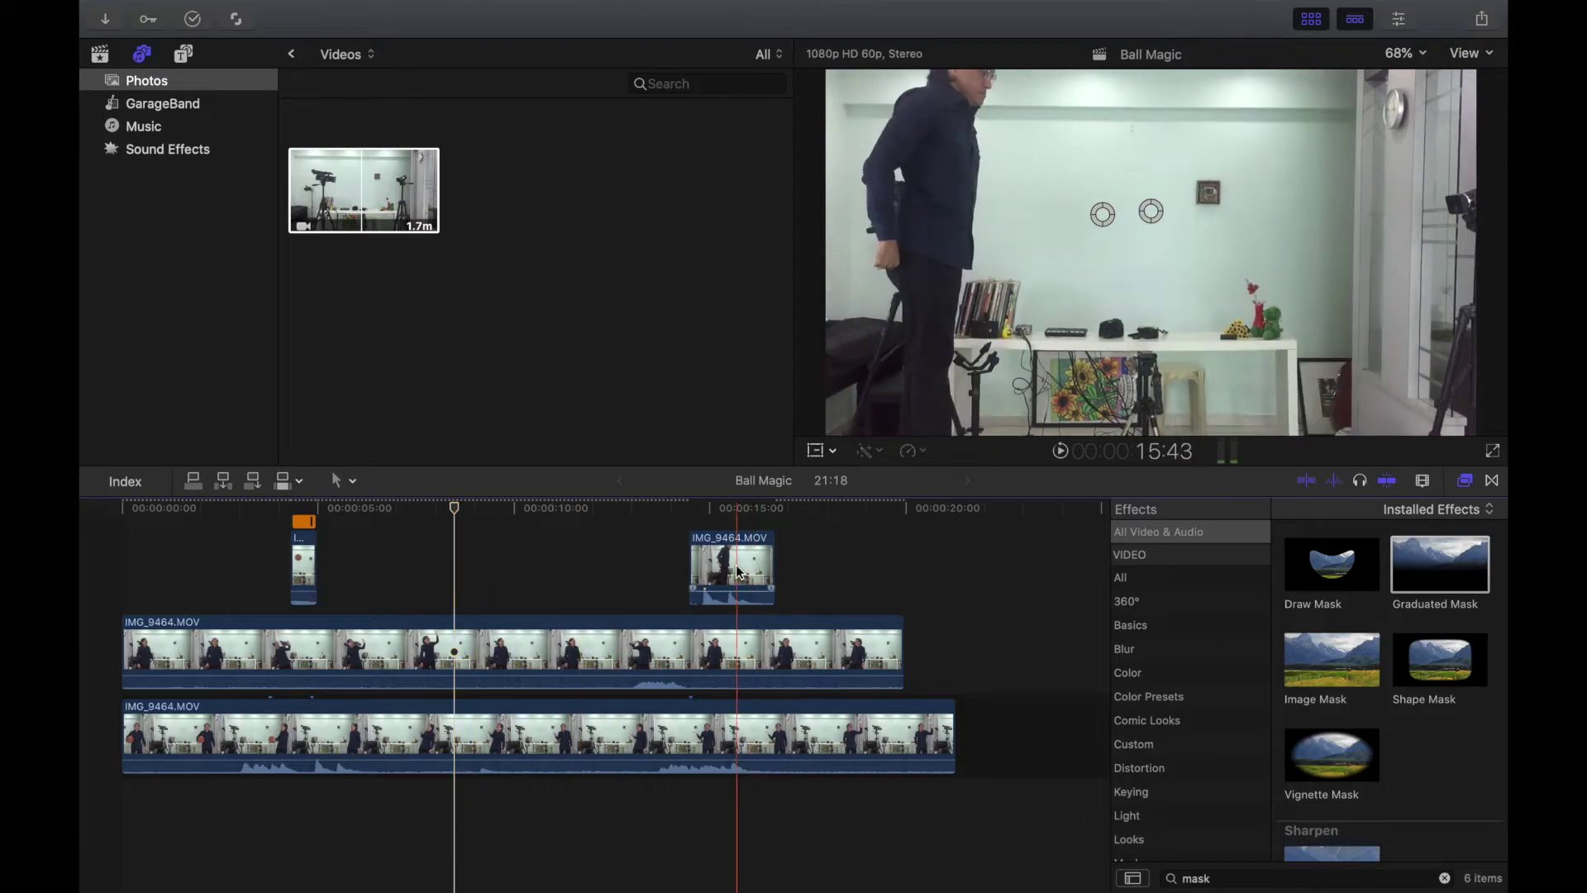
pyautogui.click(703, 568)
pyautogui.moveTo(639, 562); pyautogui.dragTo(512, 582)
pyautogui.press('super+equal')
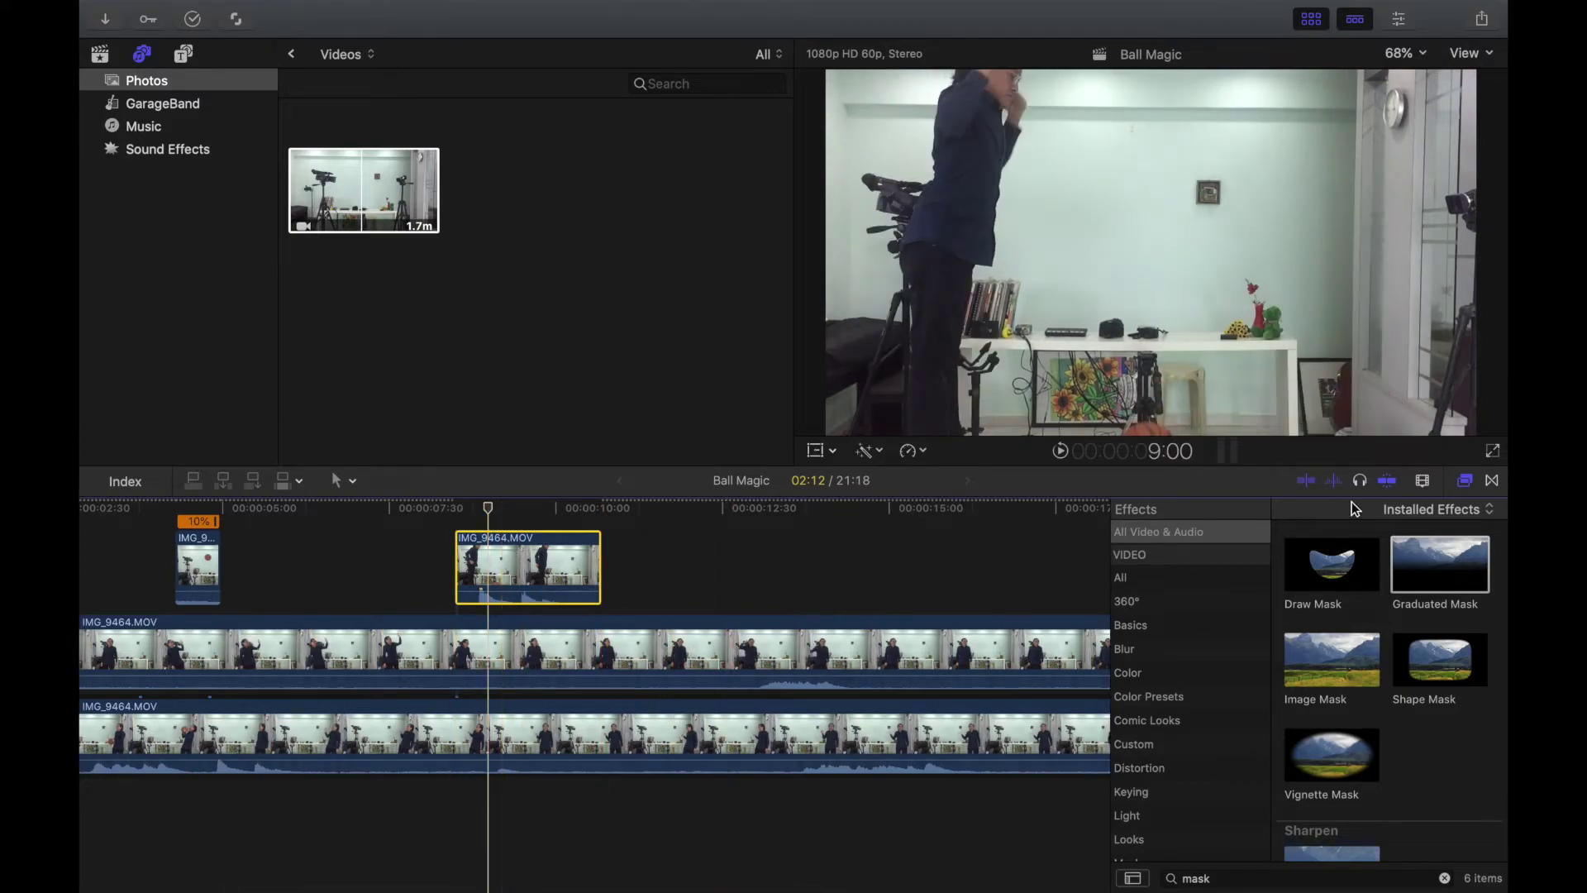
# Apply a Graduated Mask to the ball-drop clip at 9:00 and angle it between the ball and the pointing man to reveal him, checking at 8:30.
pyautogui.moveTo(1439, 566); pyautogui.dragTo(571, 570)
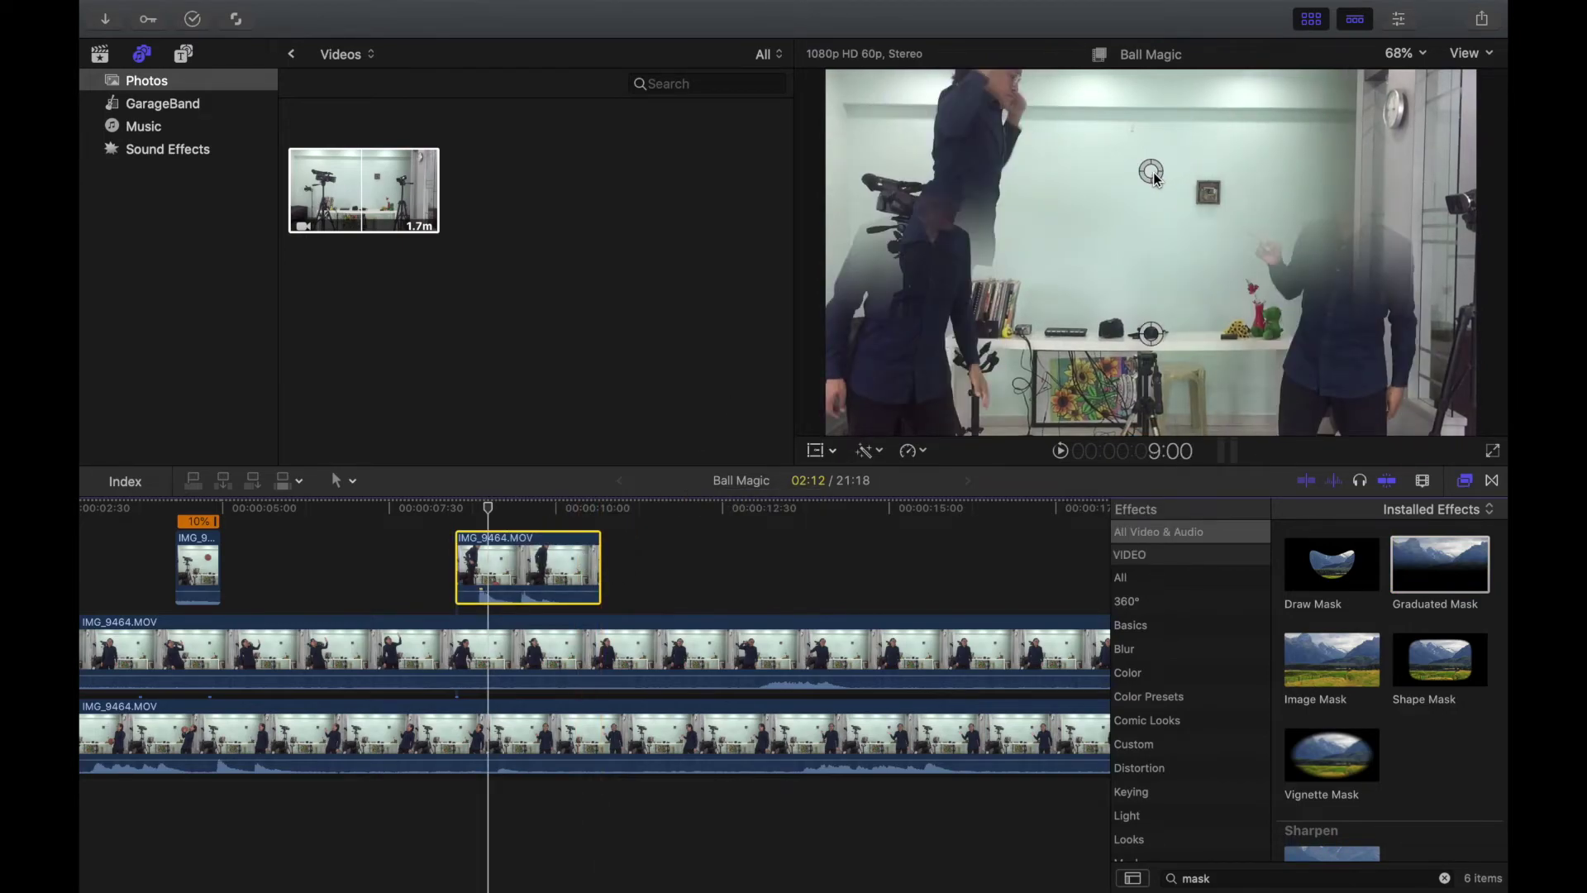
pyautogui.moveTo(1154, 177); pyautogui.dragTo(1156, 213)
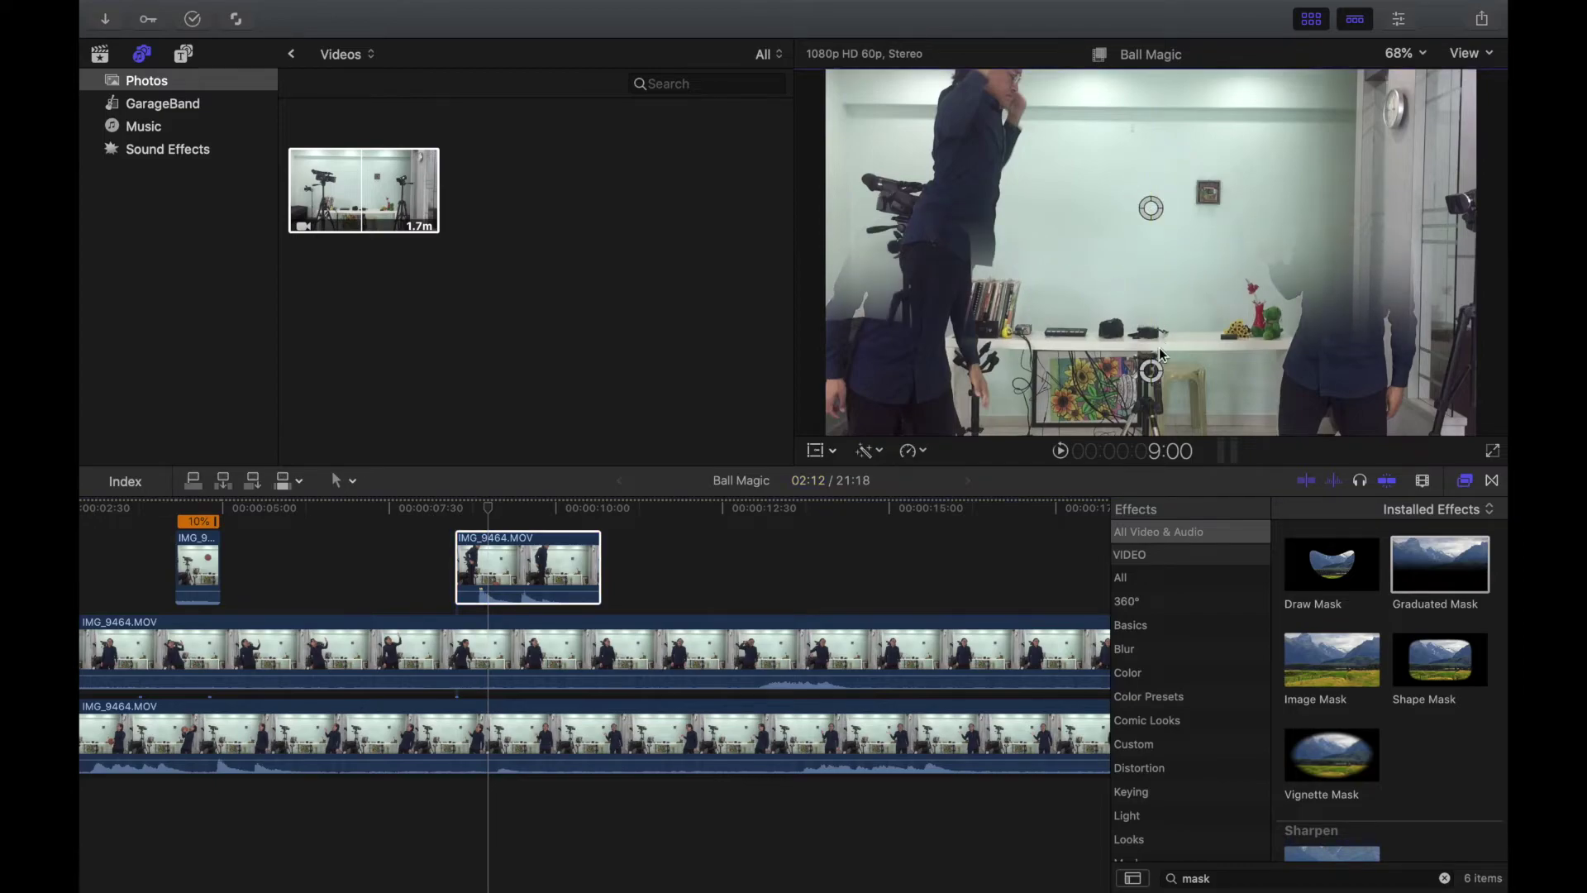
pyautogui.moveTo(1167, 362); pyautogui.dragTo(1209, 212)
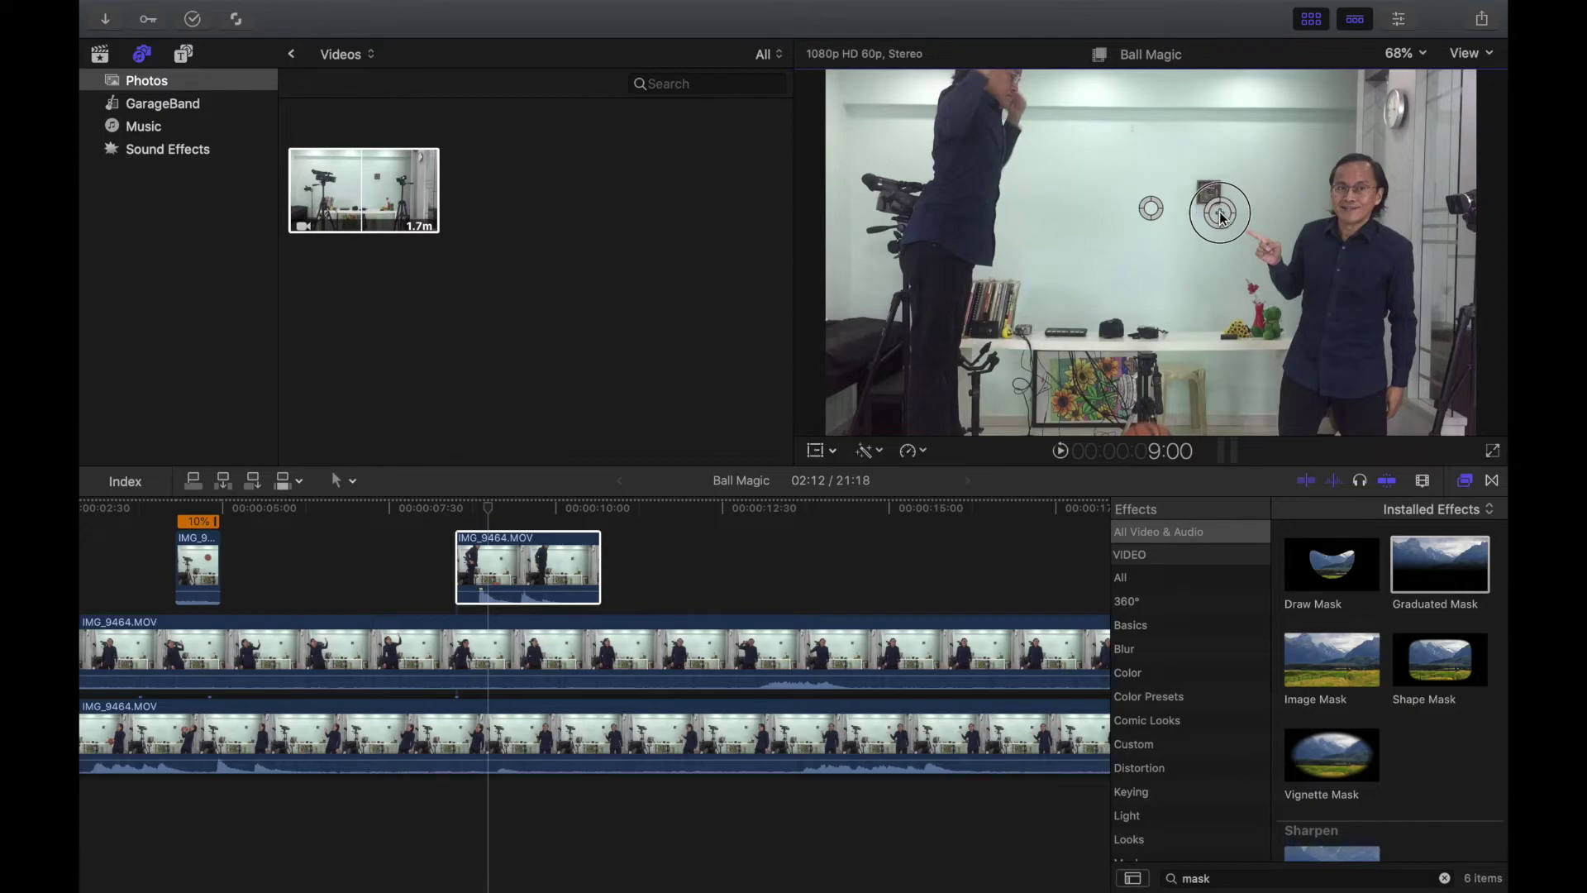
pyautogui.click(494, 514)
pyautogui.moveTo(494, 514); pyautogui.dragTo(487, 518)
pyautogui.moveTo(473, 518); pyautogui.dragTo(465, 519)
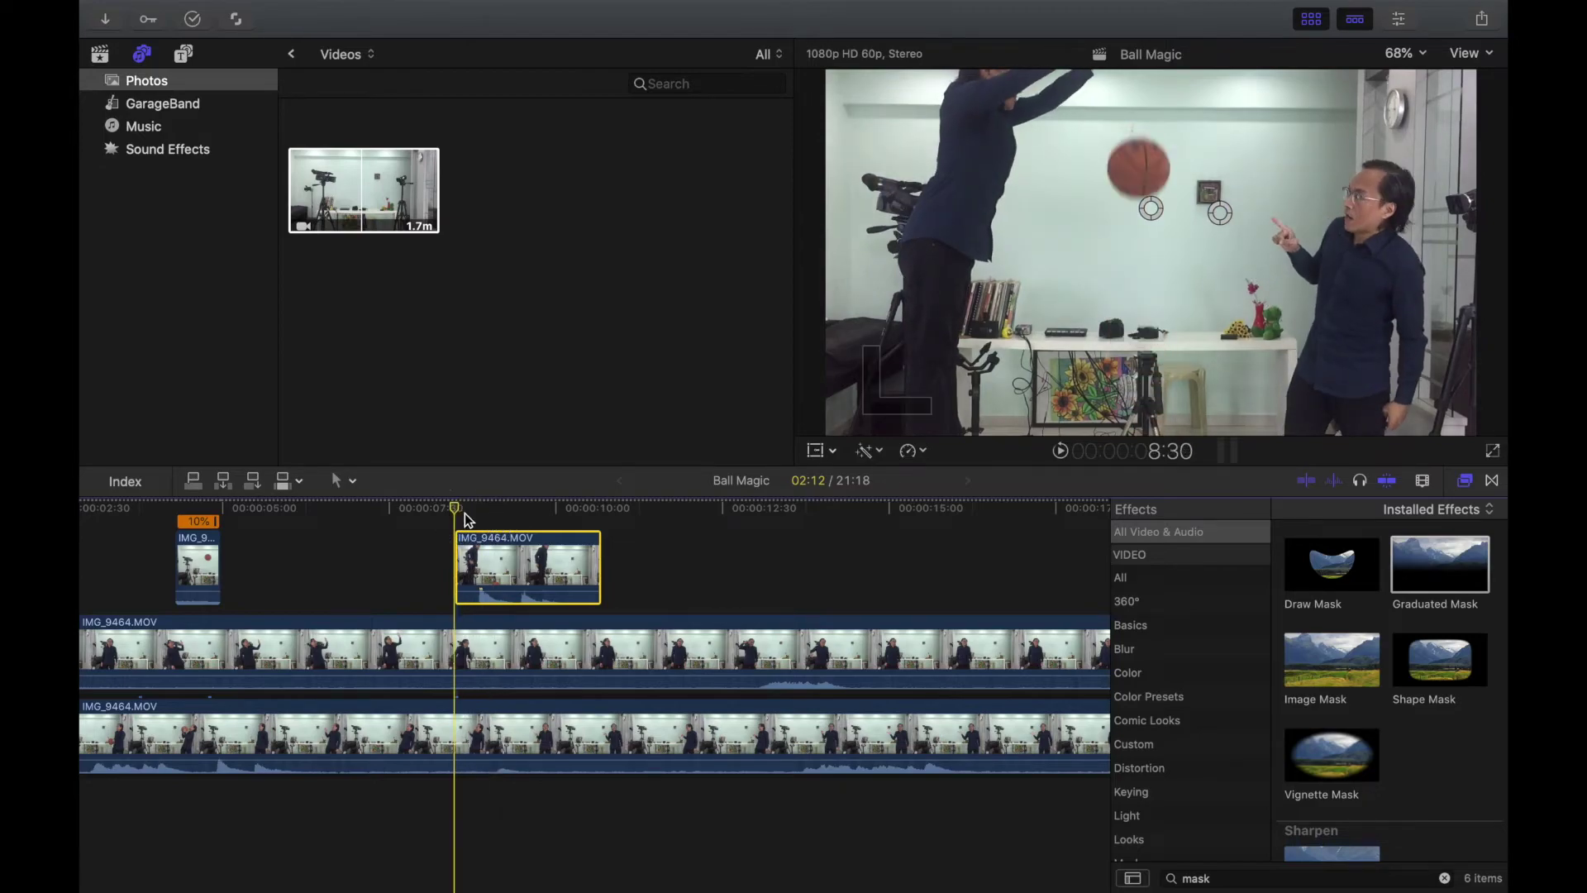
pyautogui.click(1222, 217)
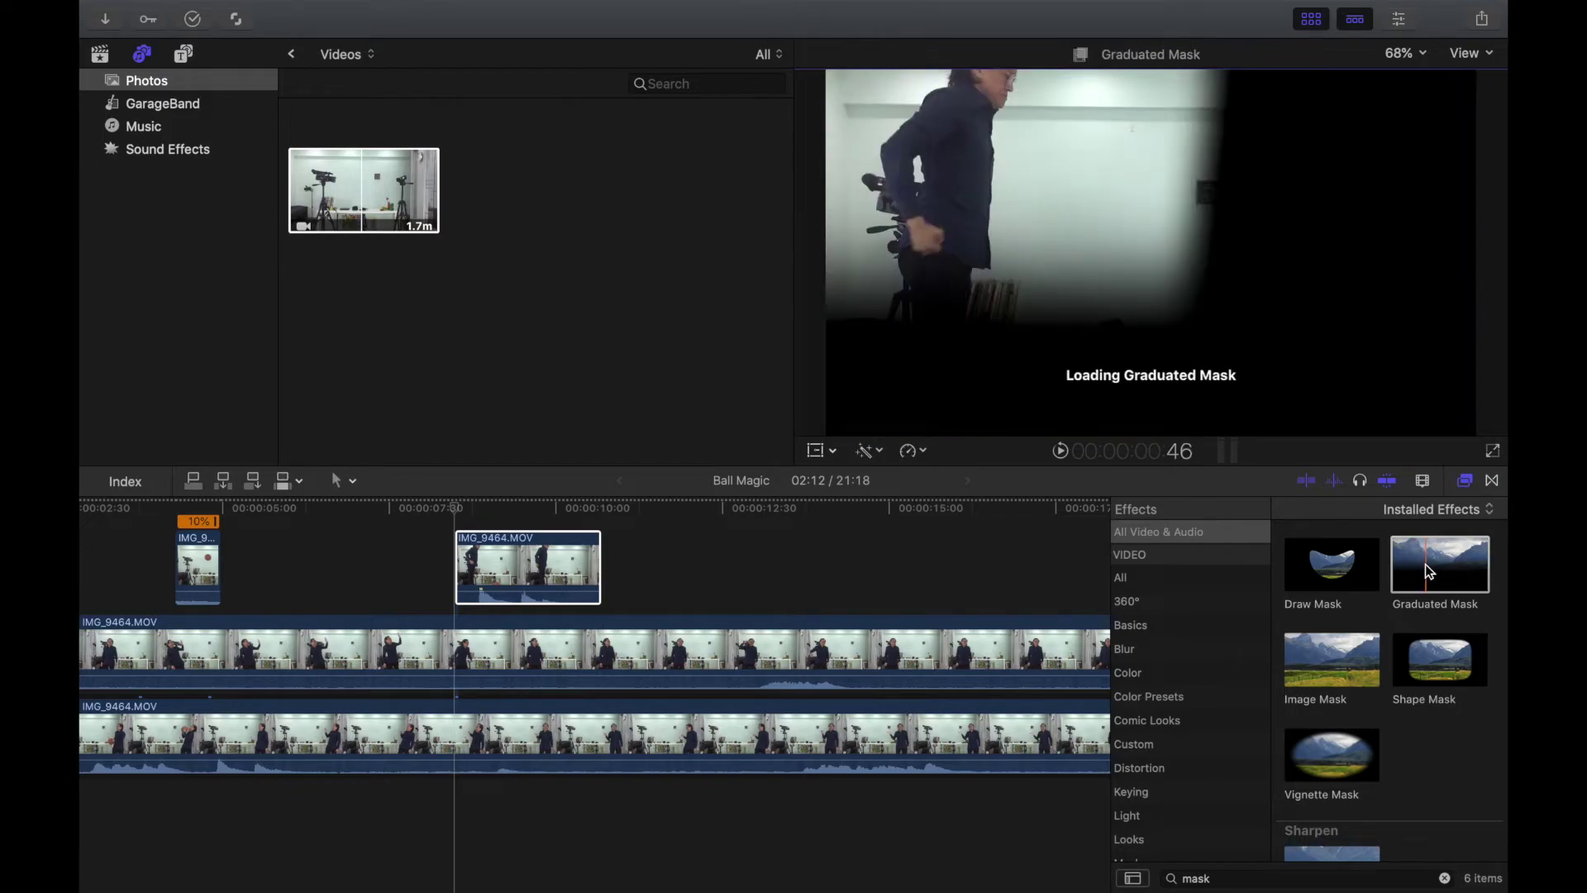
# Apply a second Graduated Mask to the ball-drop clip, angle it between the ball and the man with the raised hand to reveal him, and play back.
pyautogui.moveTo(1215, 519); pyautogui.dragTo(546, 532)
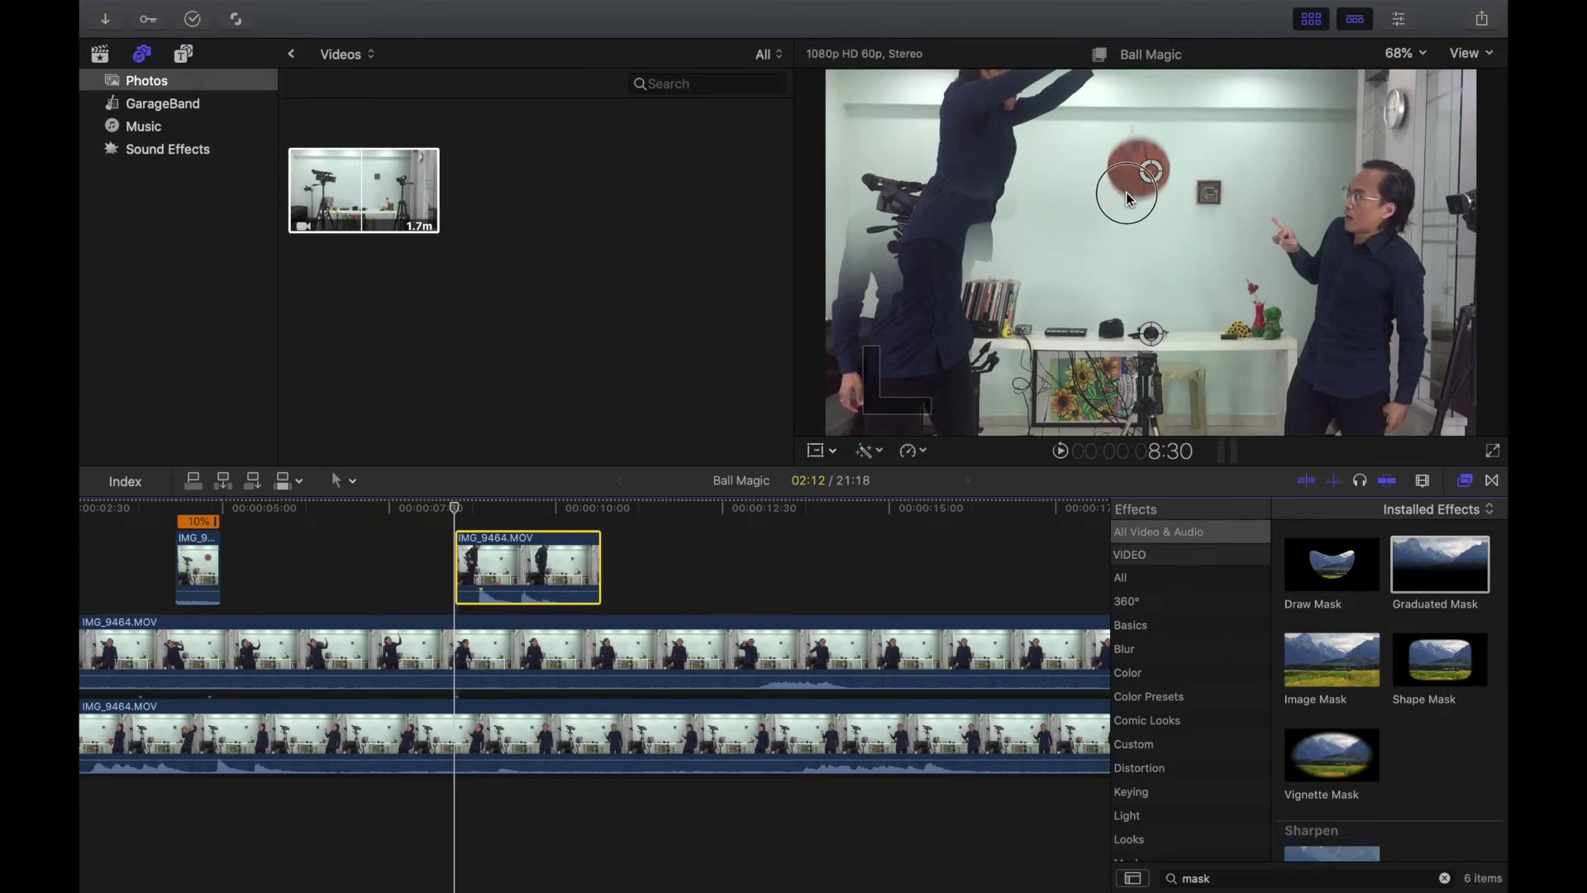
pyautogui.moveTo(1129, 198); pyautogui.dragTo(1123, 211)
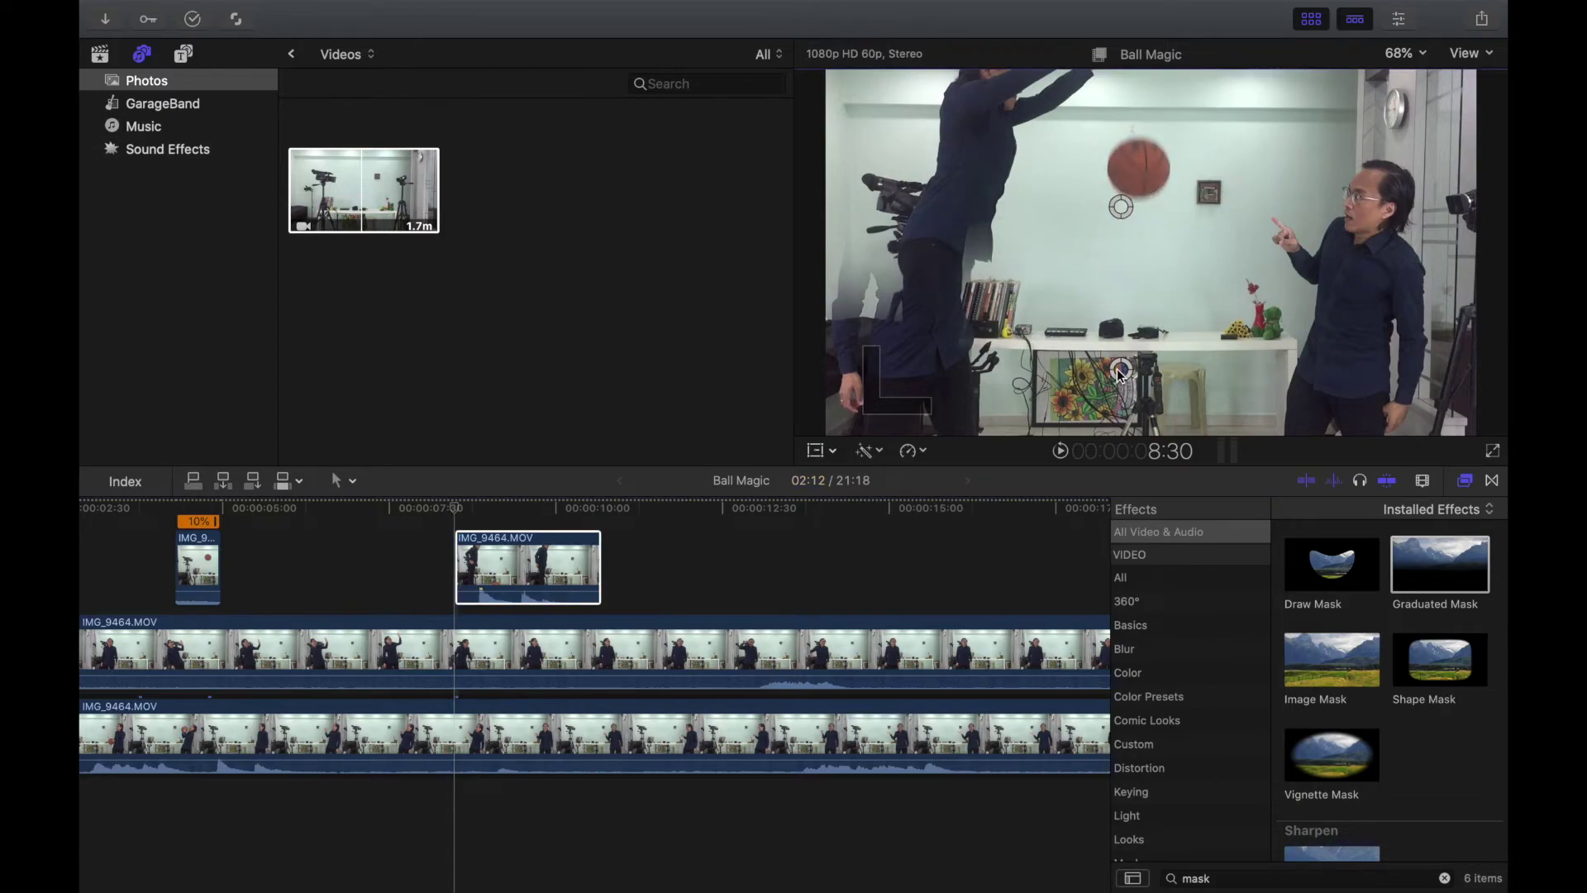
pyautogui.moveTo(1121, 373); pyautogui.dragTo(1091, 203)
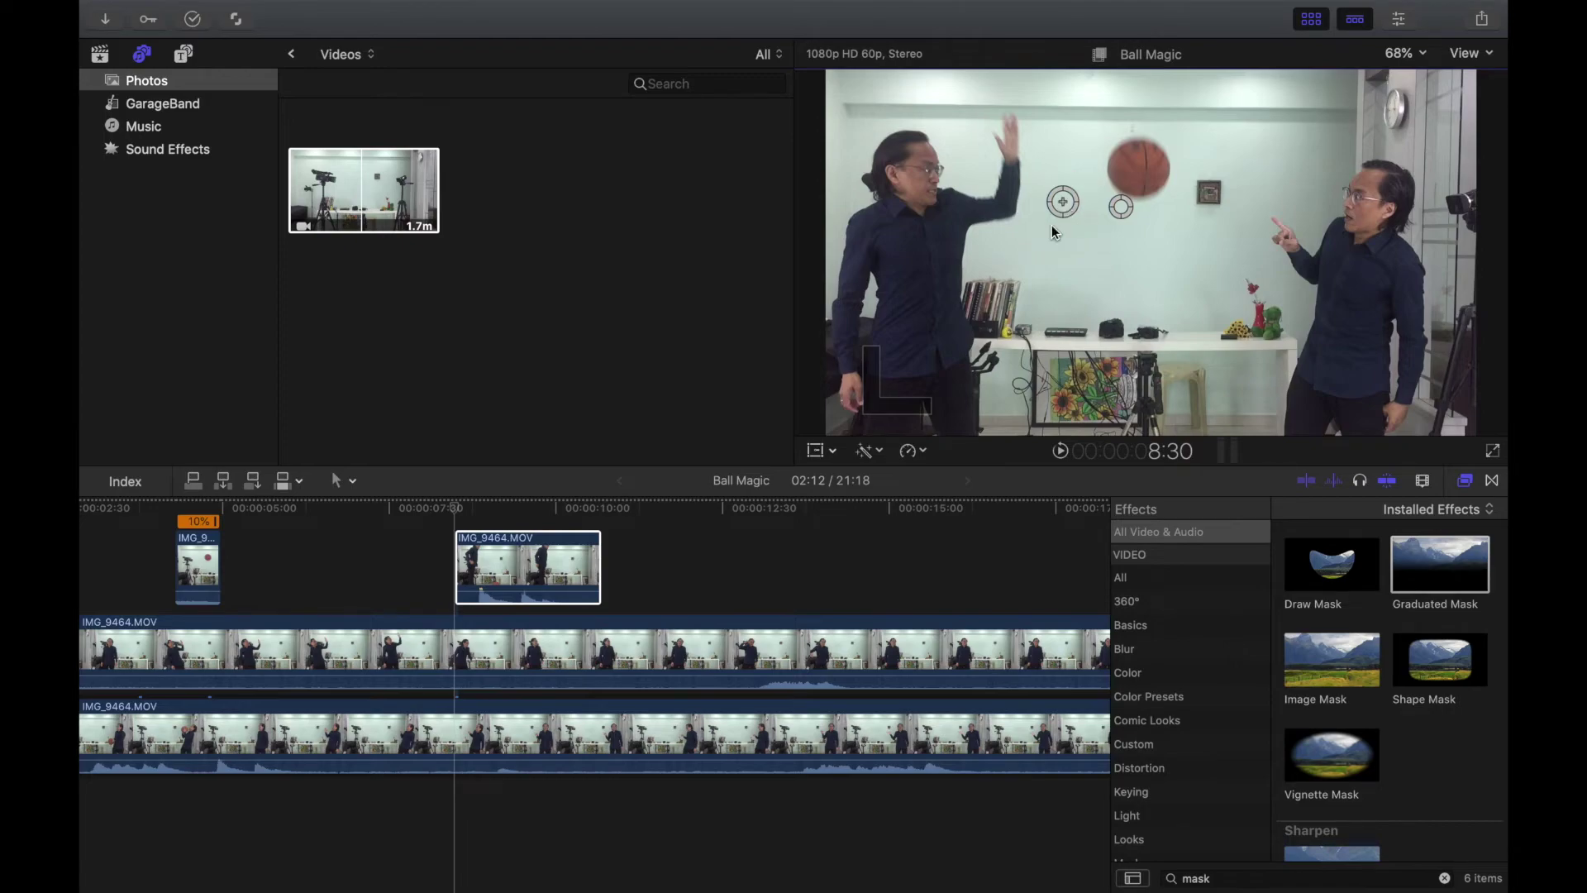
pyautogui.click(453, 518)
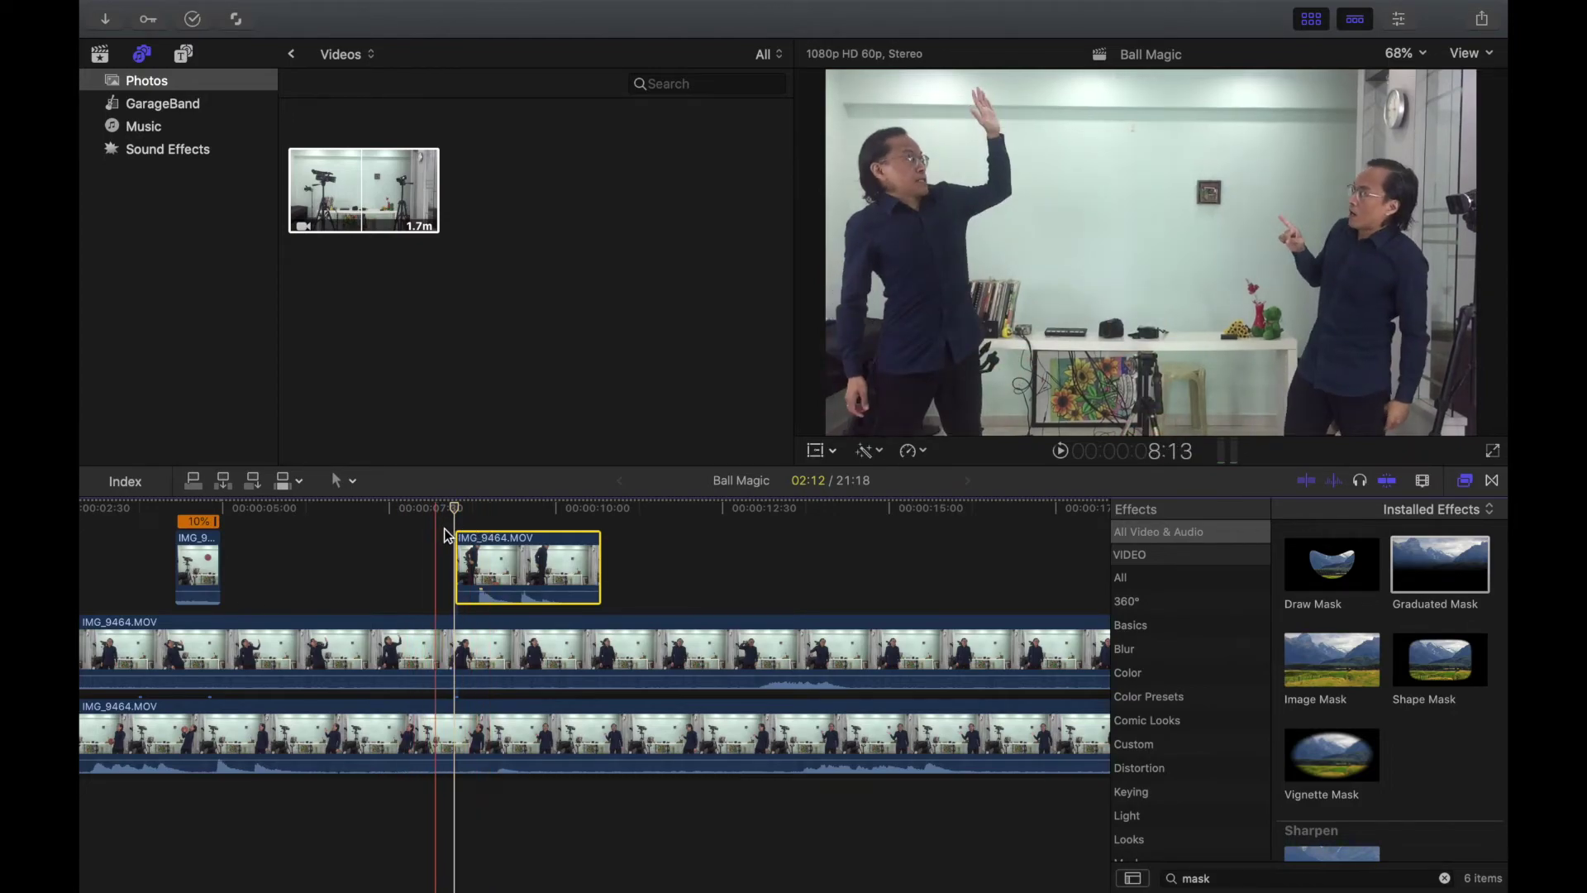
pyautogui.press('space')
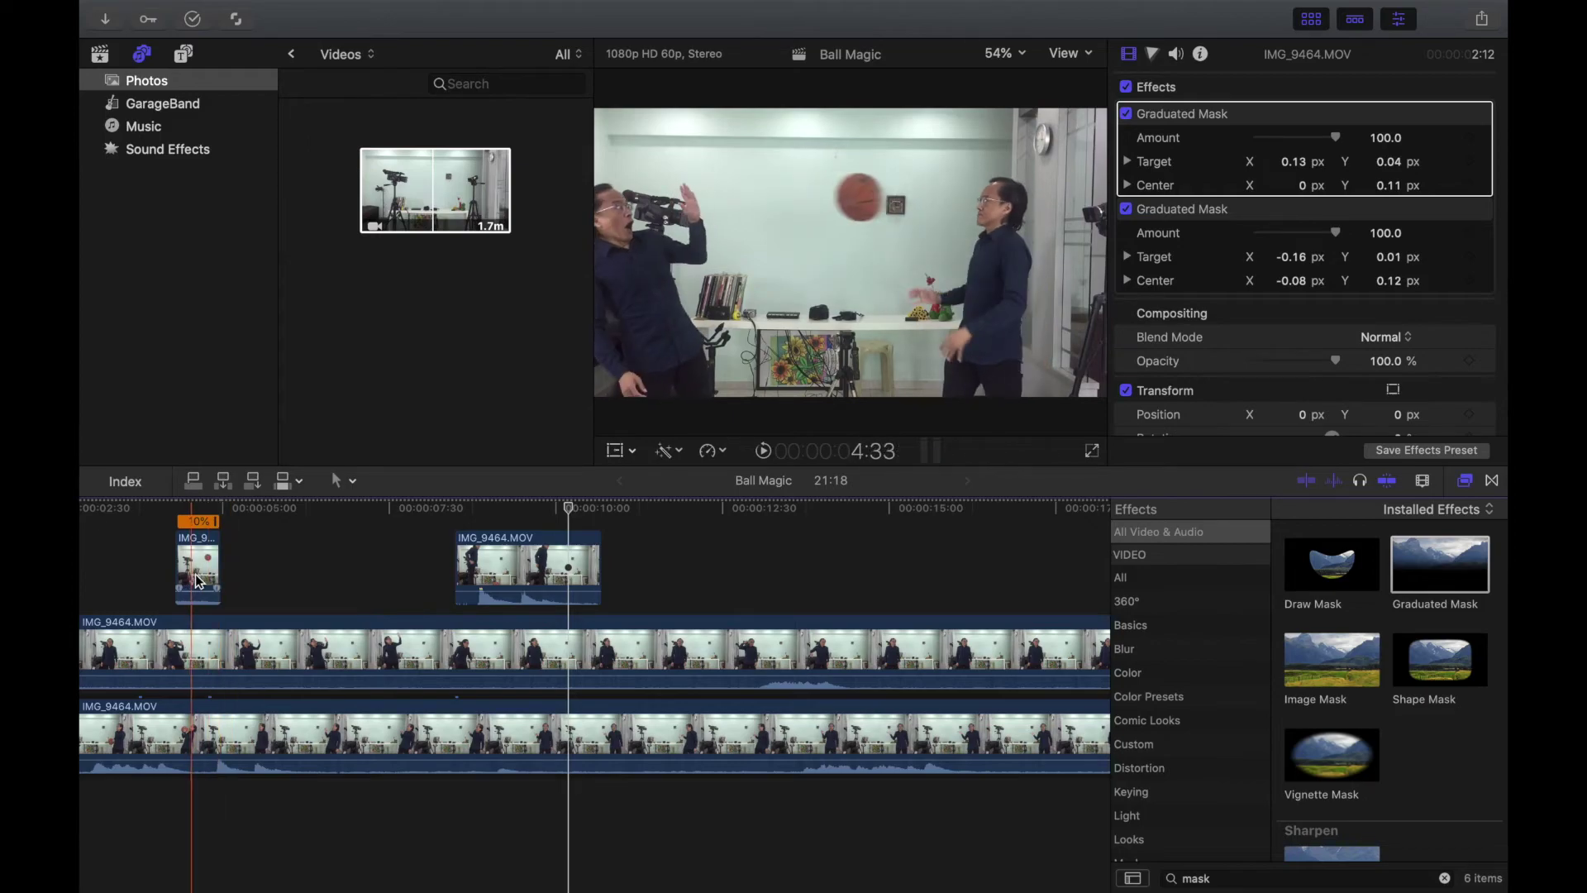
# Review the slowed ball clip from 4:15 and extend its end to a duration of 00:59.
pyautogui.click(177, 506)
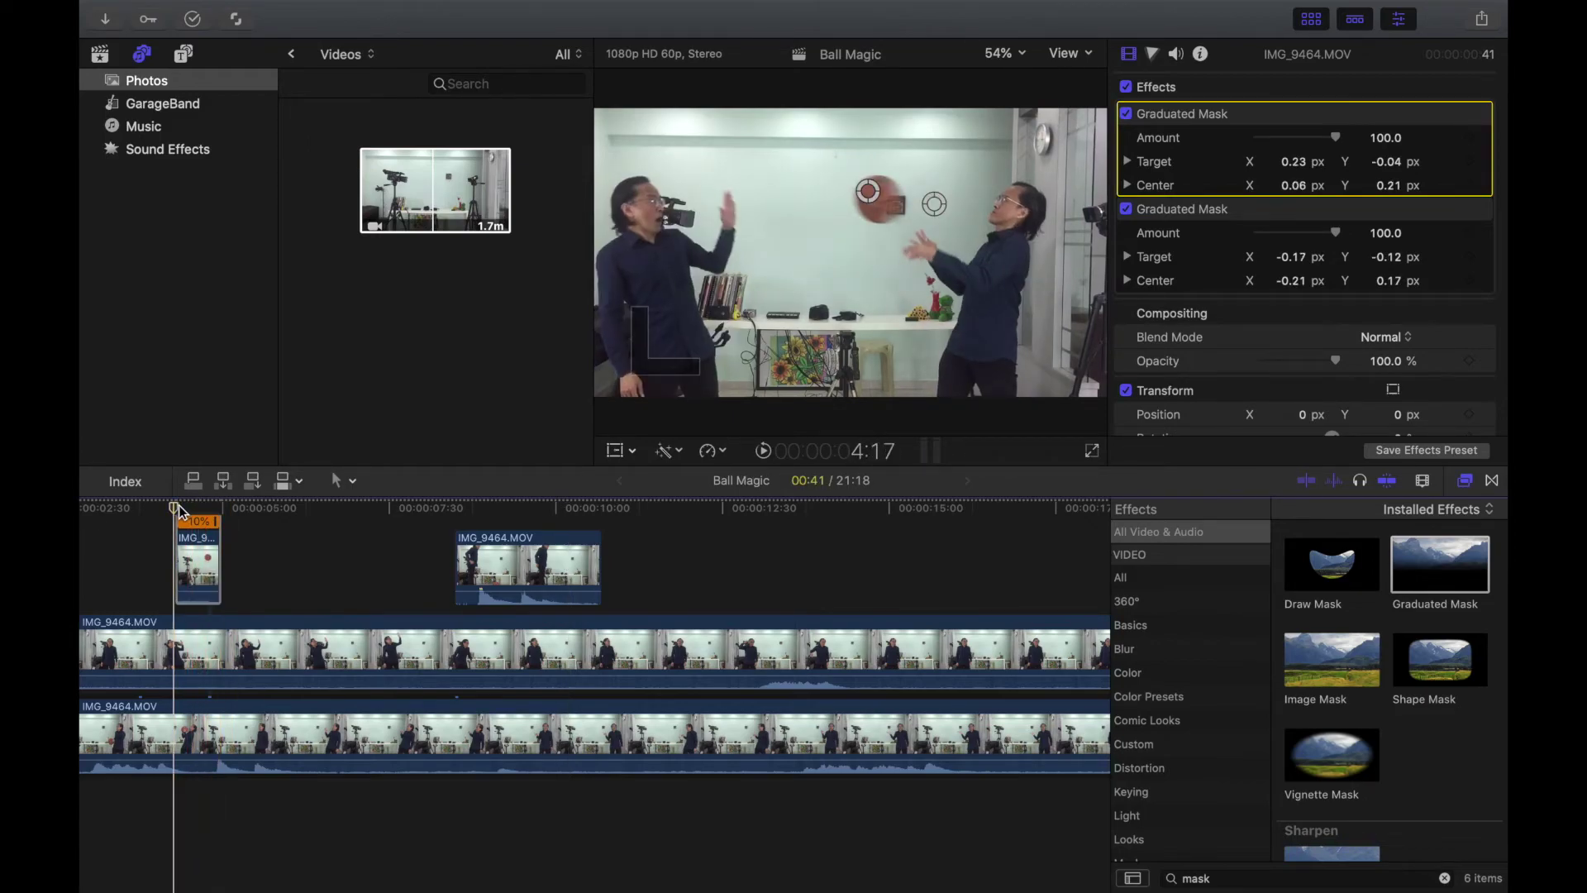
pyautogui.press('Left')
pyautogui.press('Left')
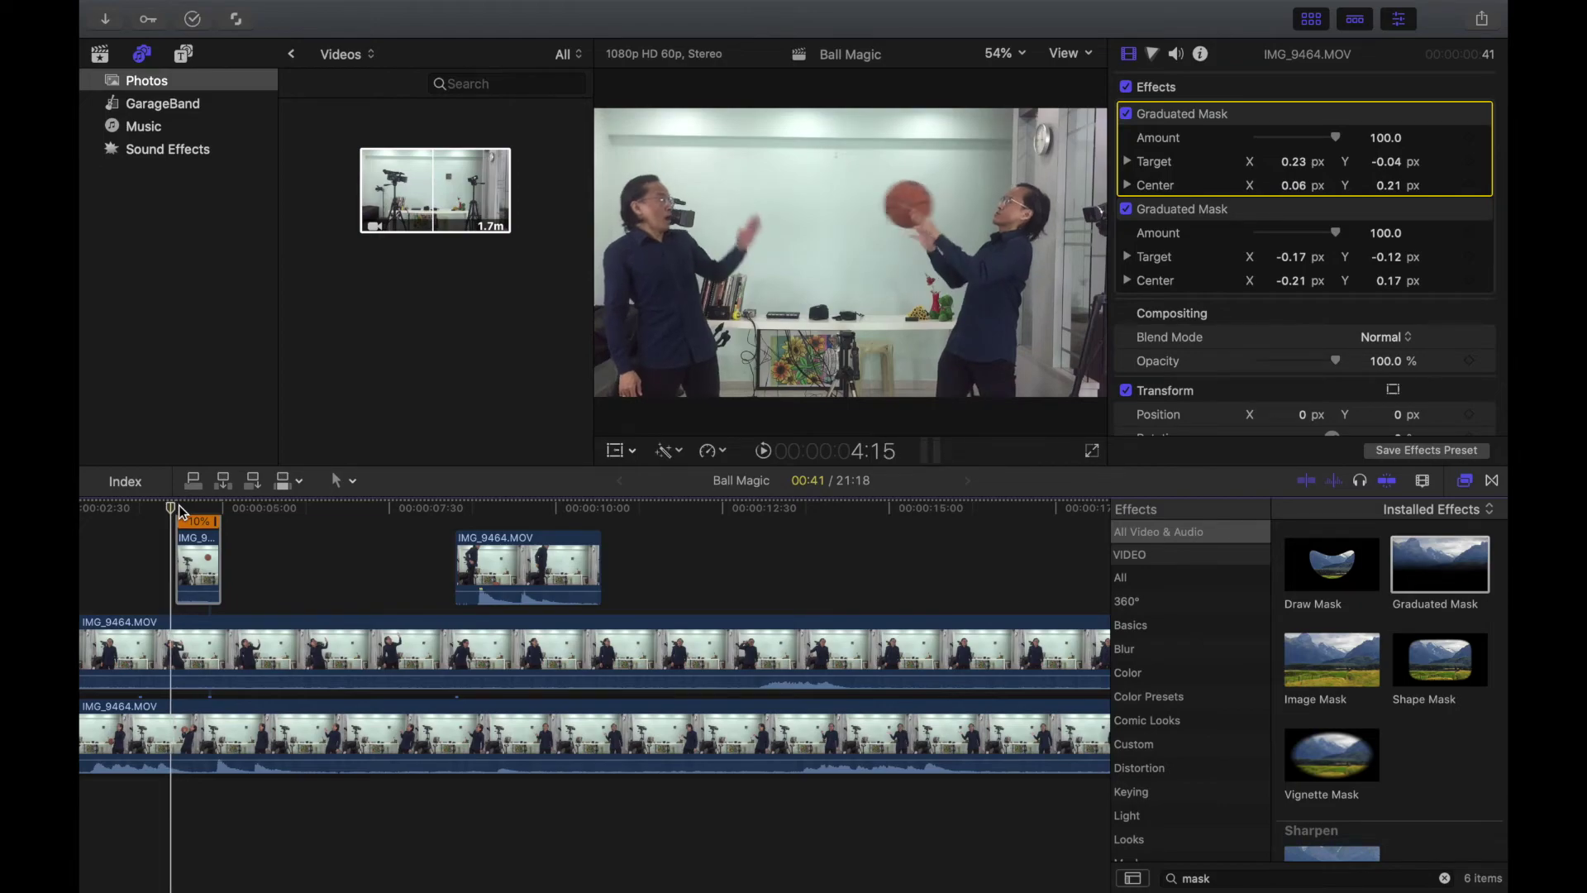
pyautogui.click(180, 509)
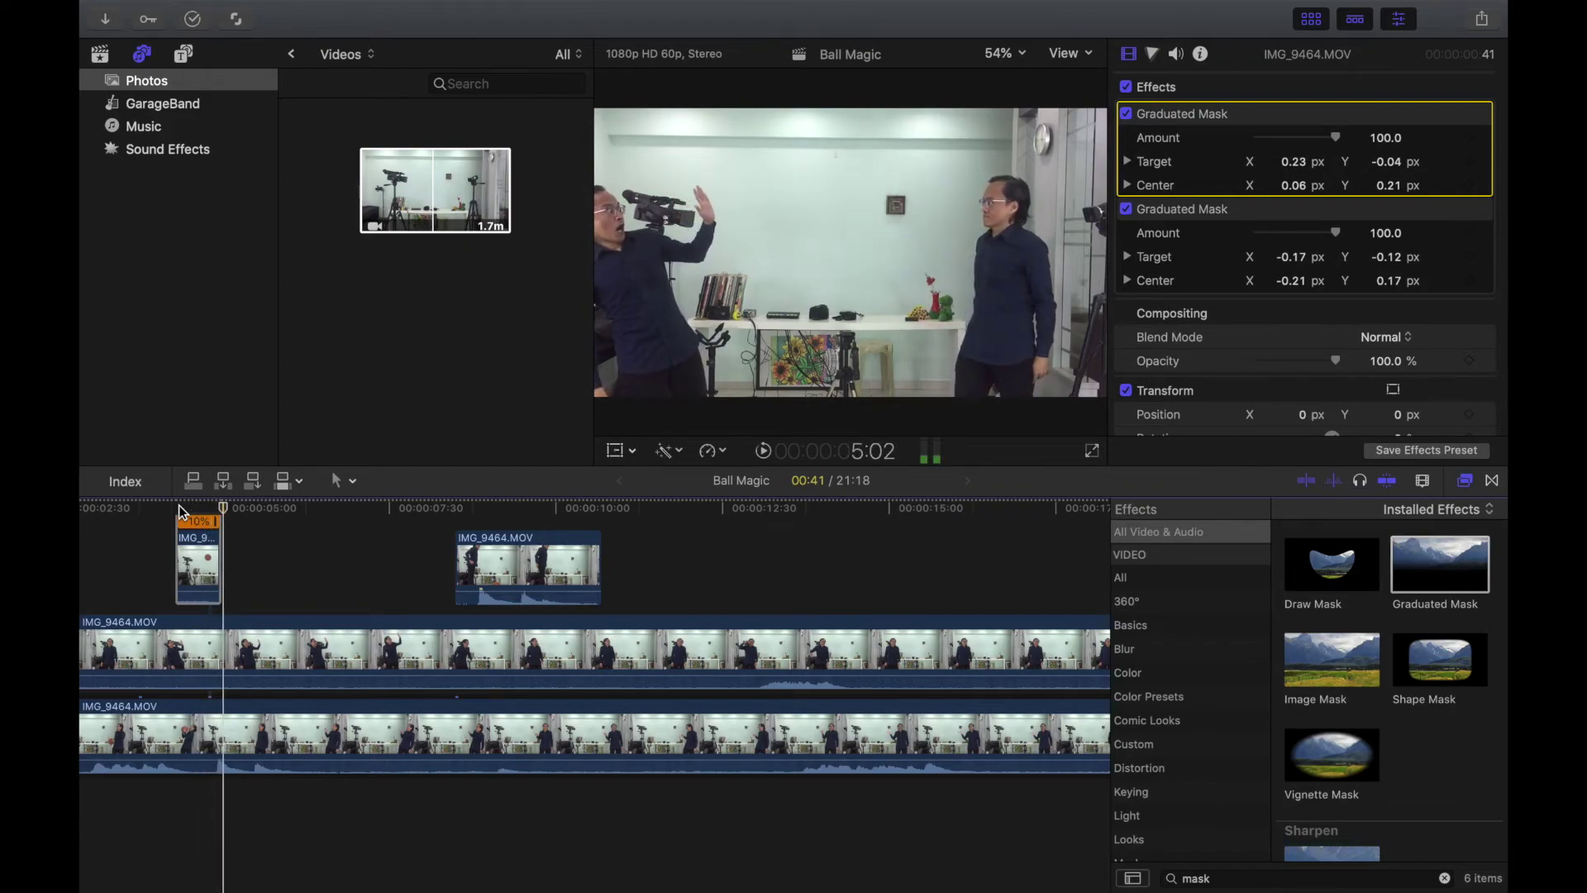
pyautogui.moveTo(217, 521); pyautogui.dragTo(236, 521)
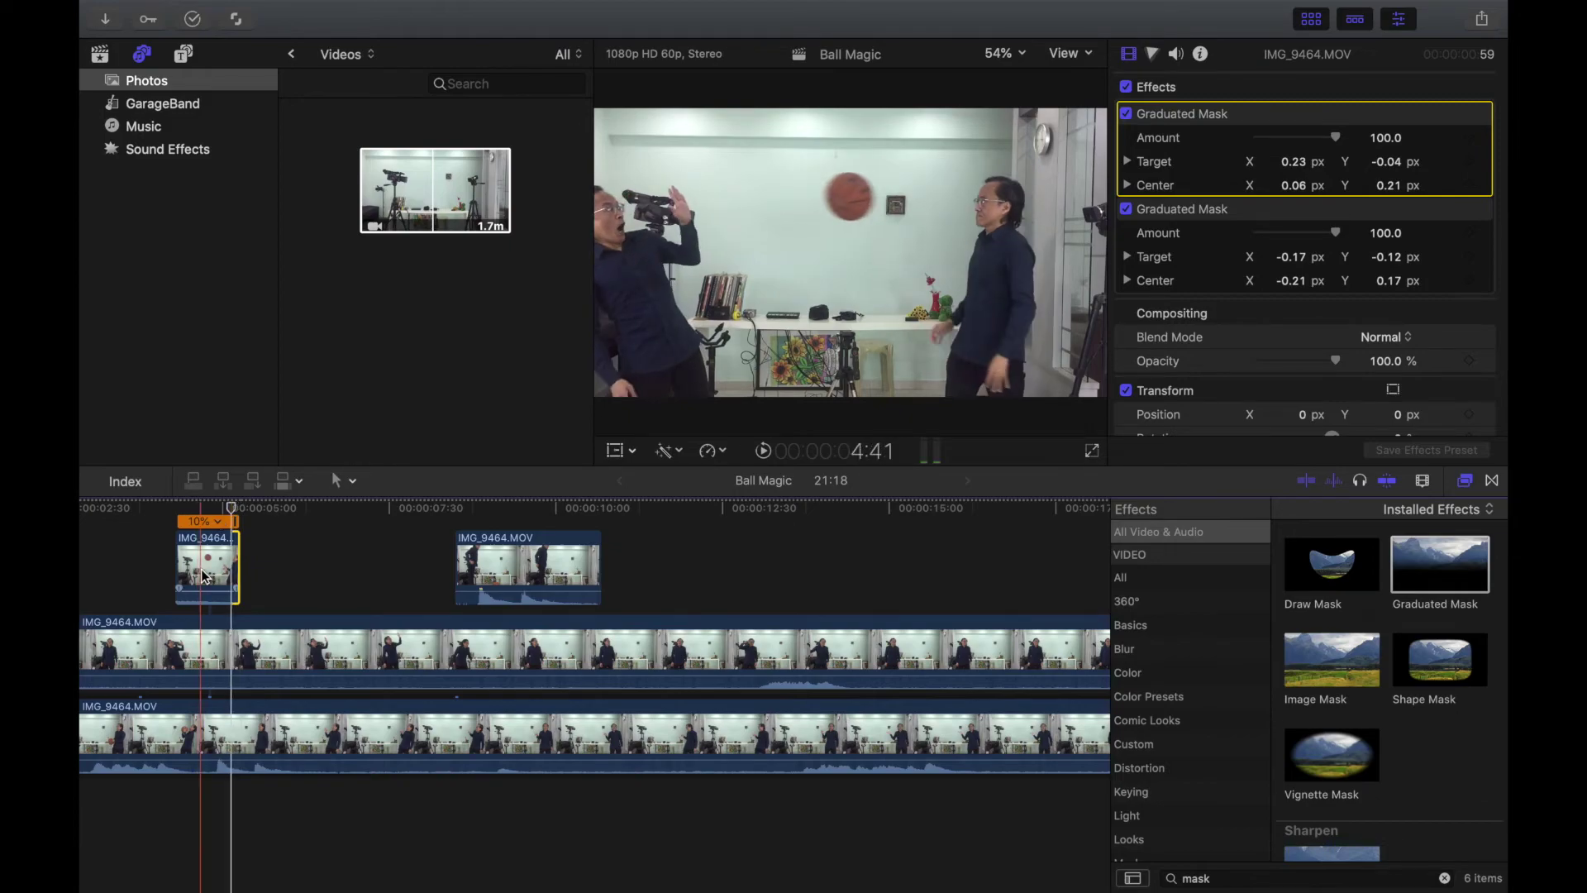
# Place a copy of the slowed ball clip directly after the original and reverse the copy.
pyautogui.moveTo(205, 576); pyautogui.dragTo(268, 576)
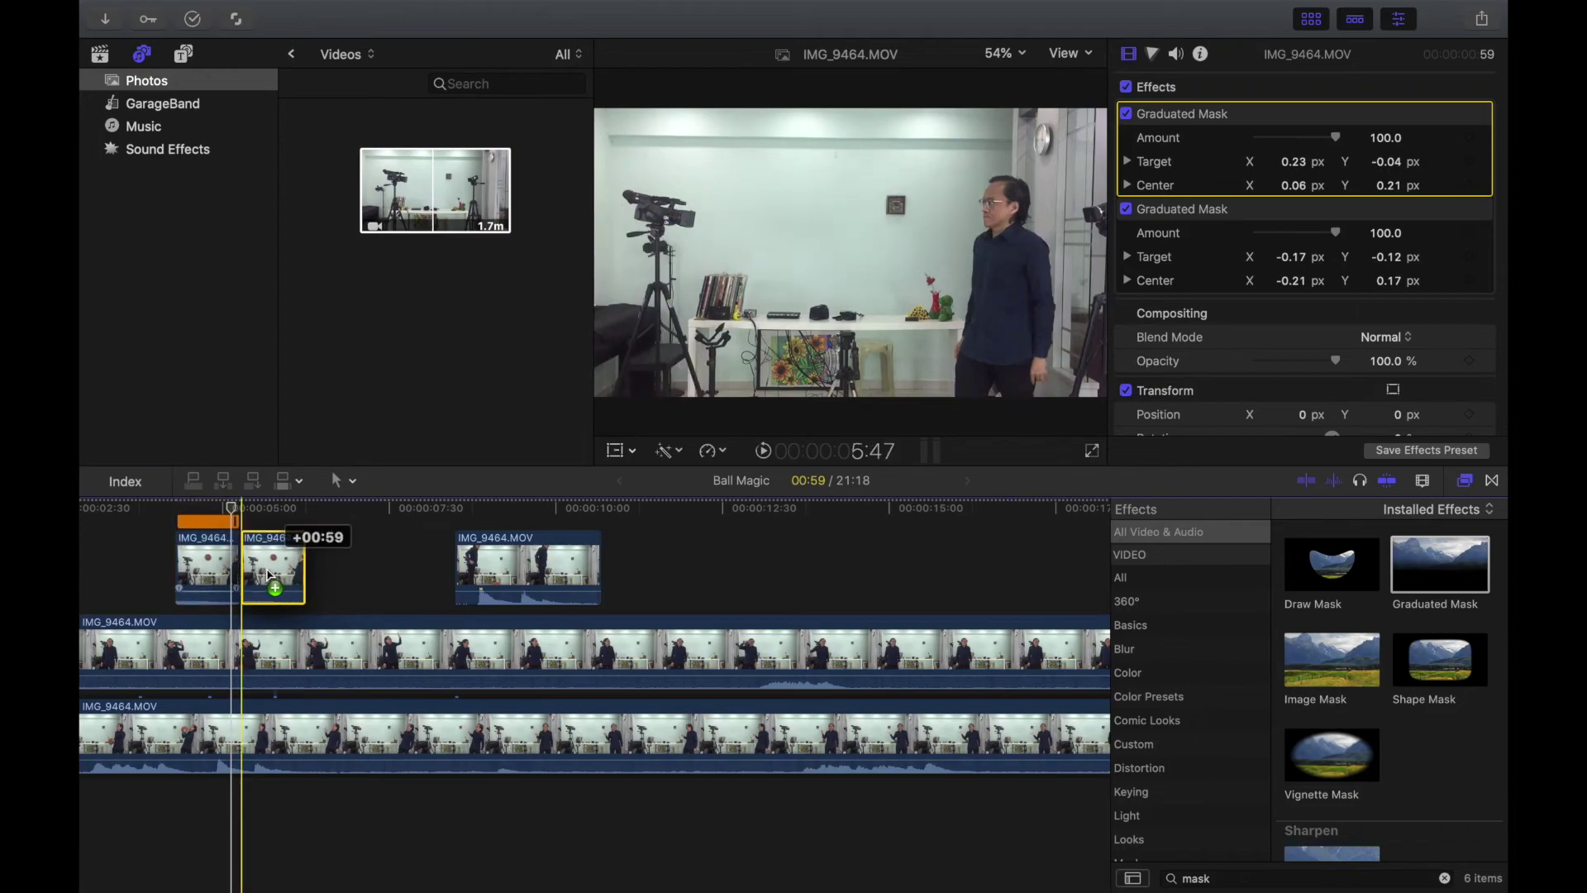
pyautogui.moveTo(278, 514); pyautogui.dragTo(275, 513)
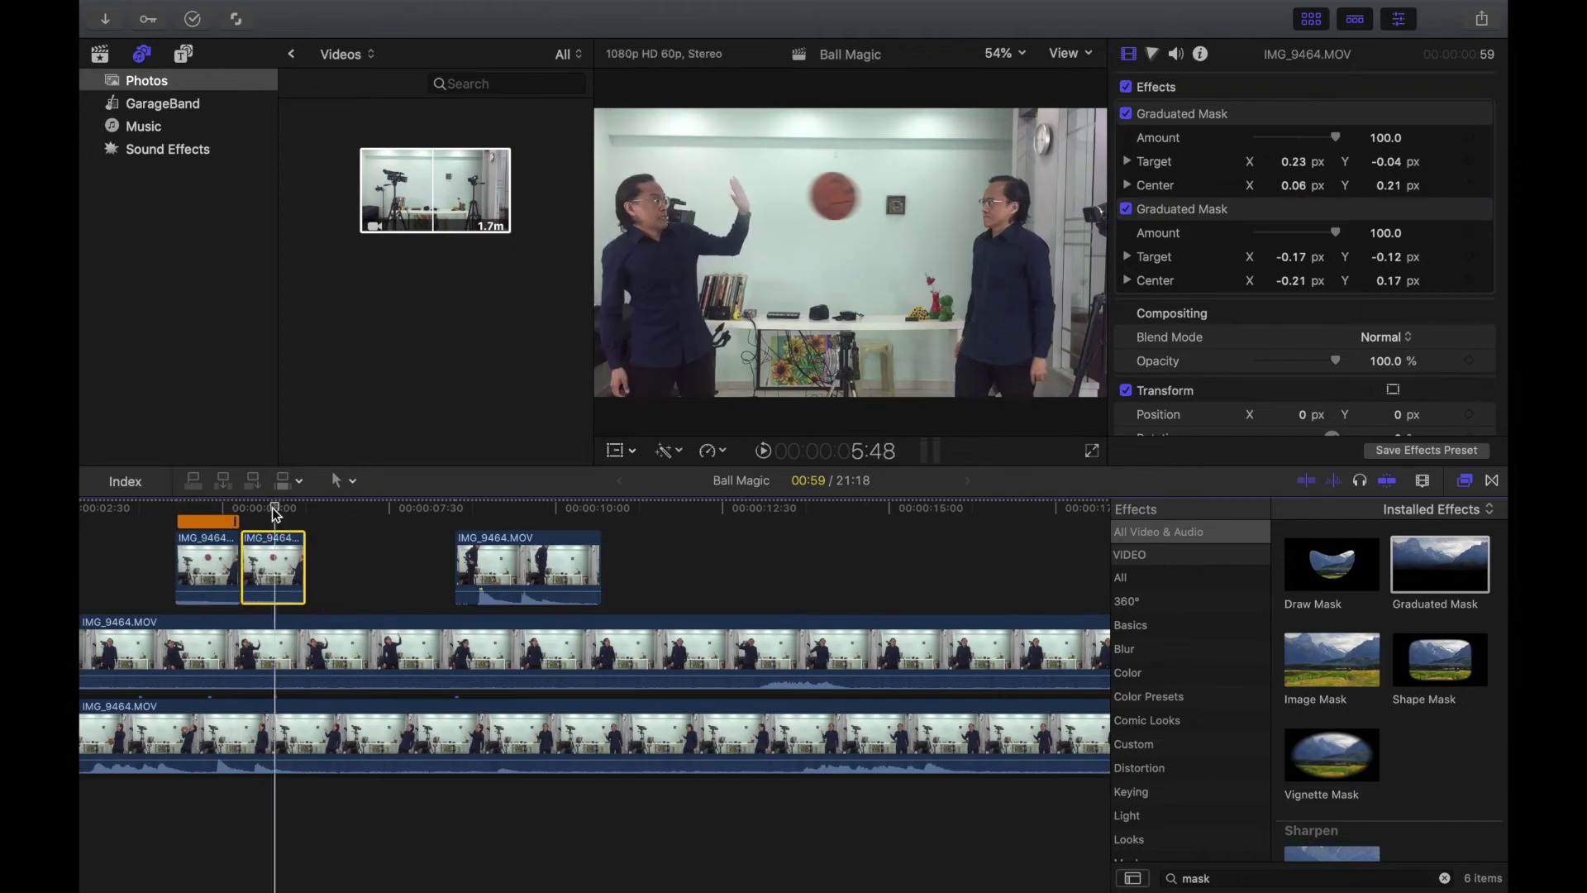
pyautogui.click(716, 450)
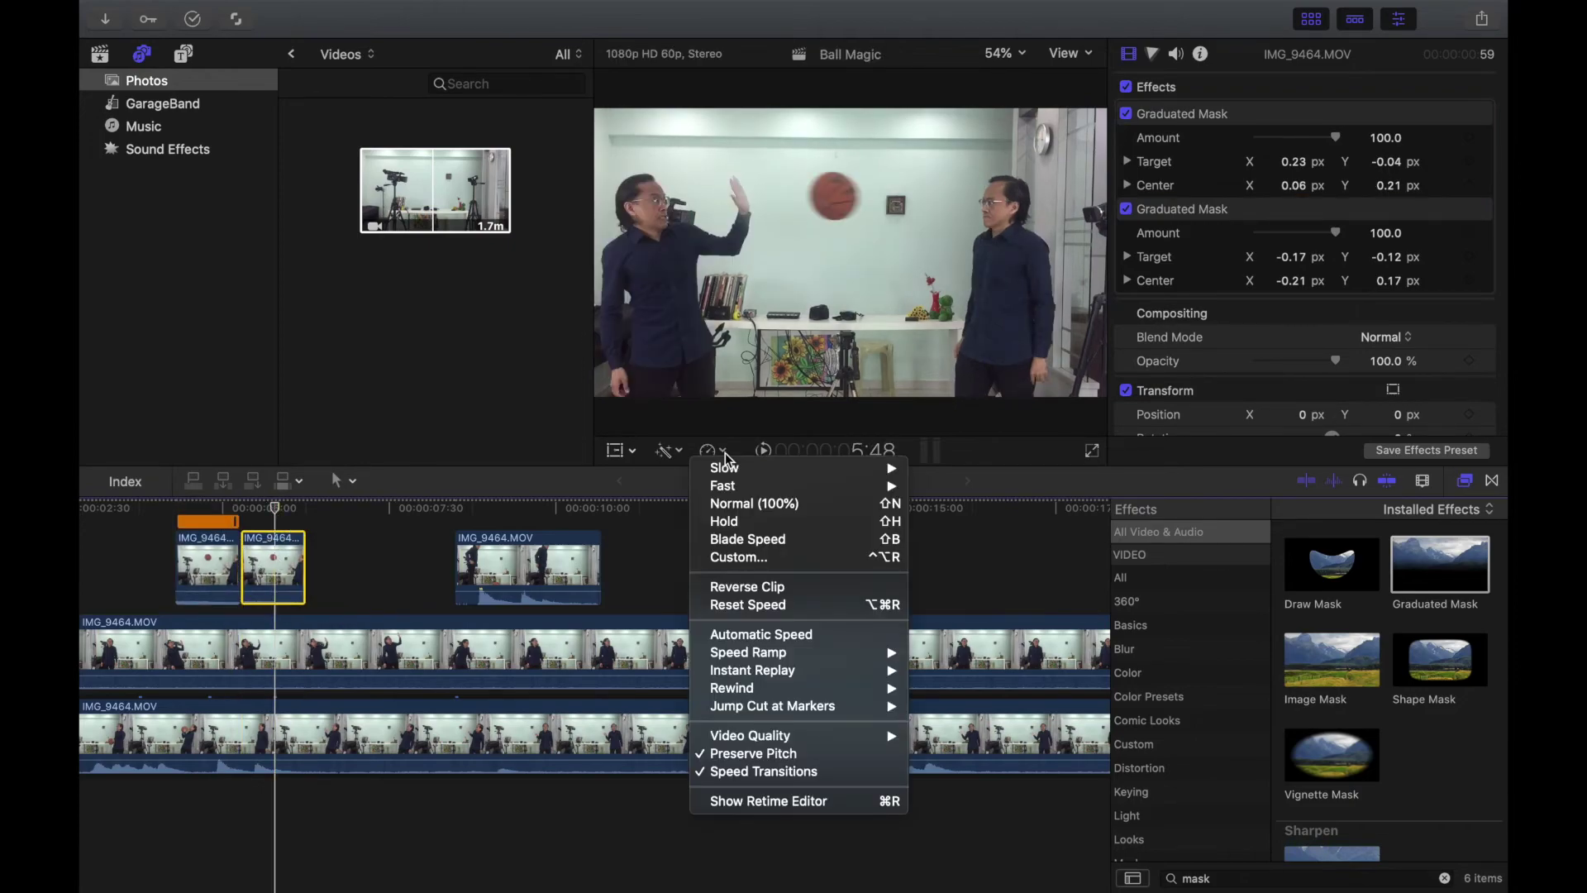
pyautogui.click(743, 592)
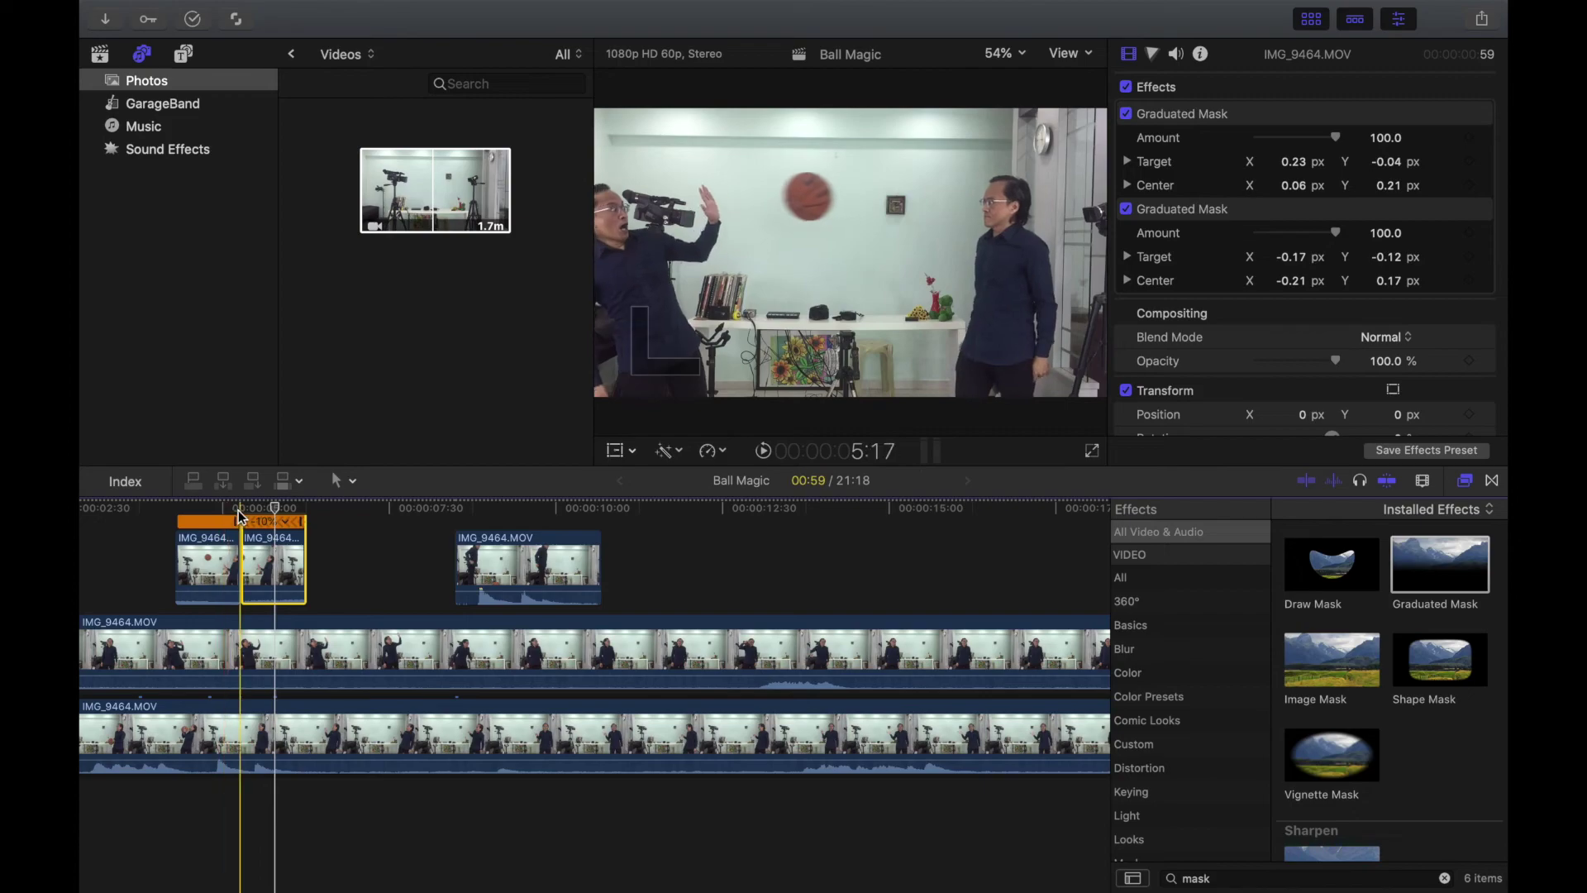
# Add a further copy each of the forward and the reversed slowed clip after the first pair and play back the trick.
pyautogui.moveTo(274, 520); pyautogui.dragTo(344, 569)
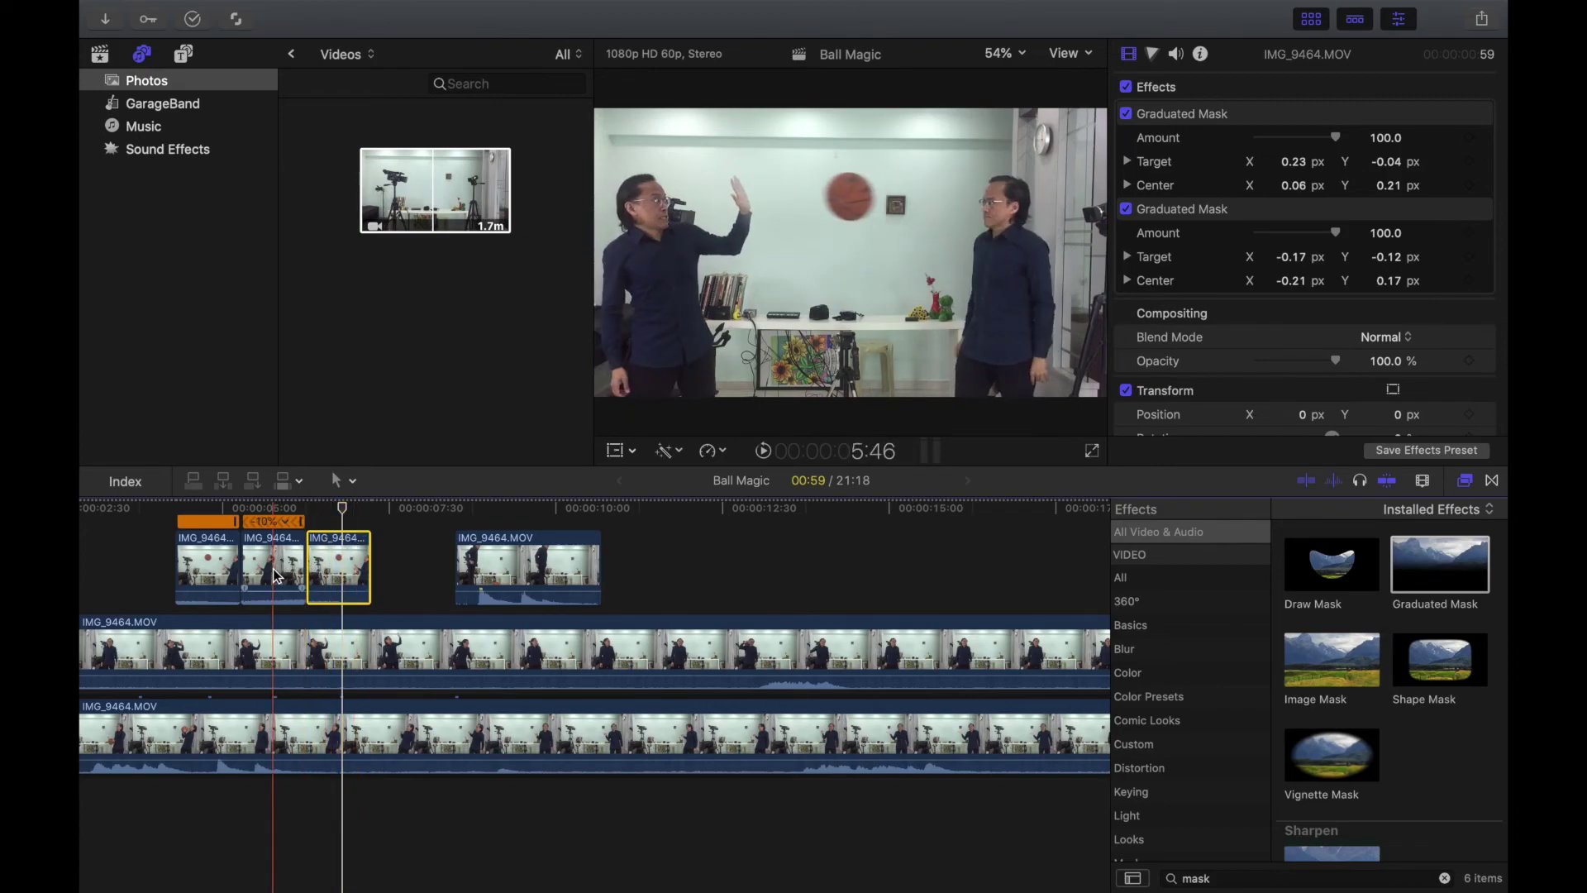
pyautogui.moveTo(278, 576); pyautogui.dragTo(411, 576)
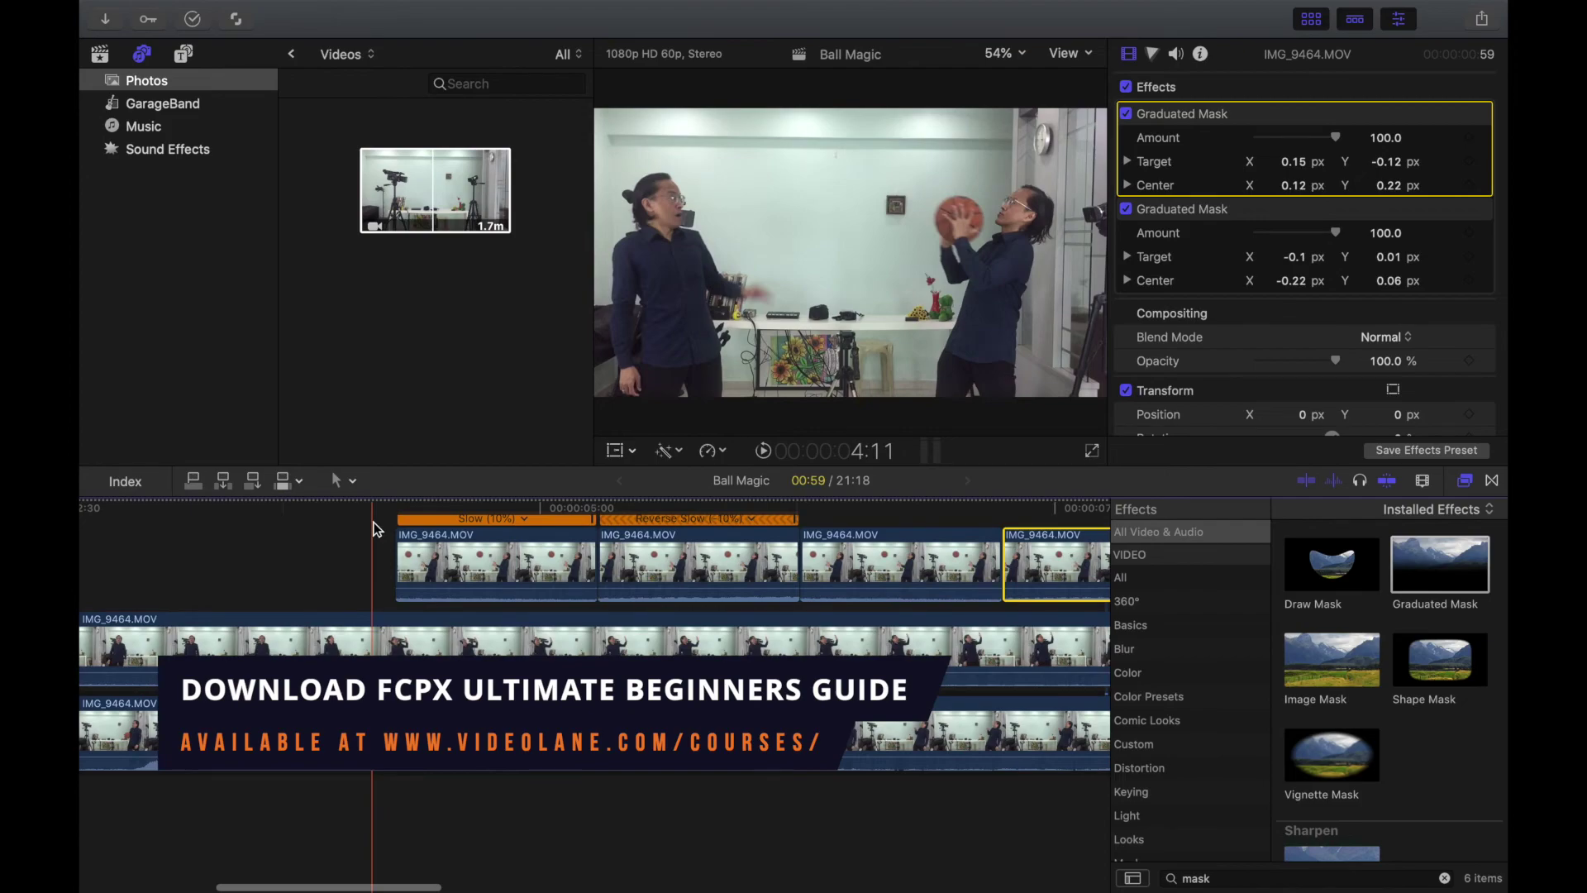
pyautogui.press('space')
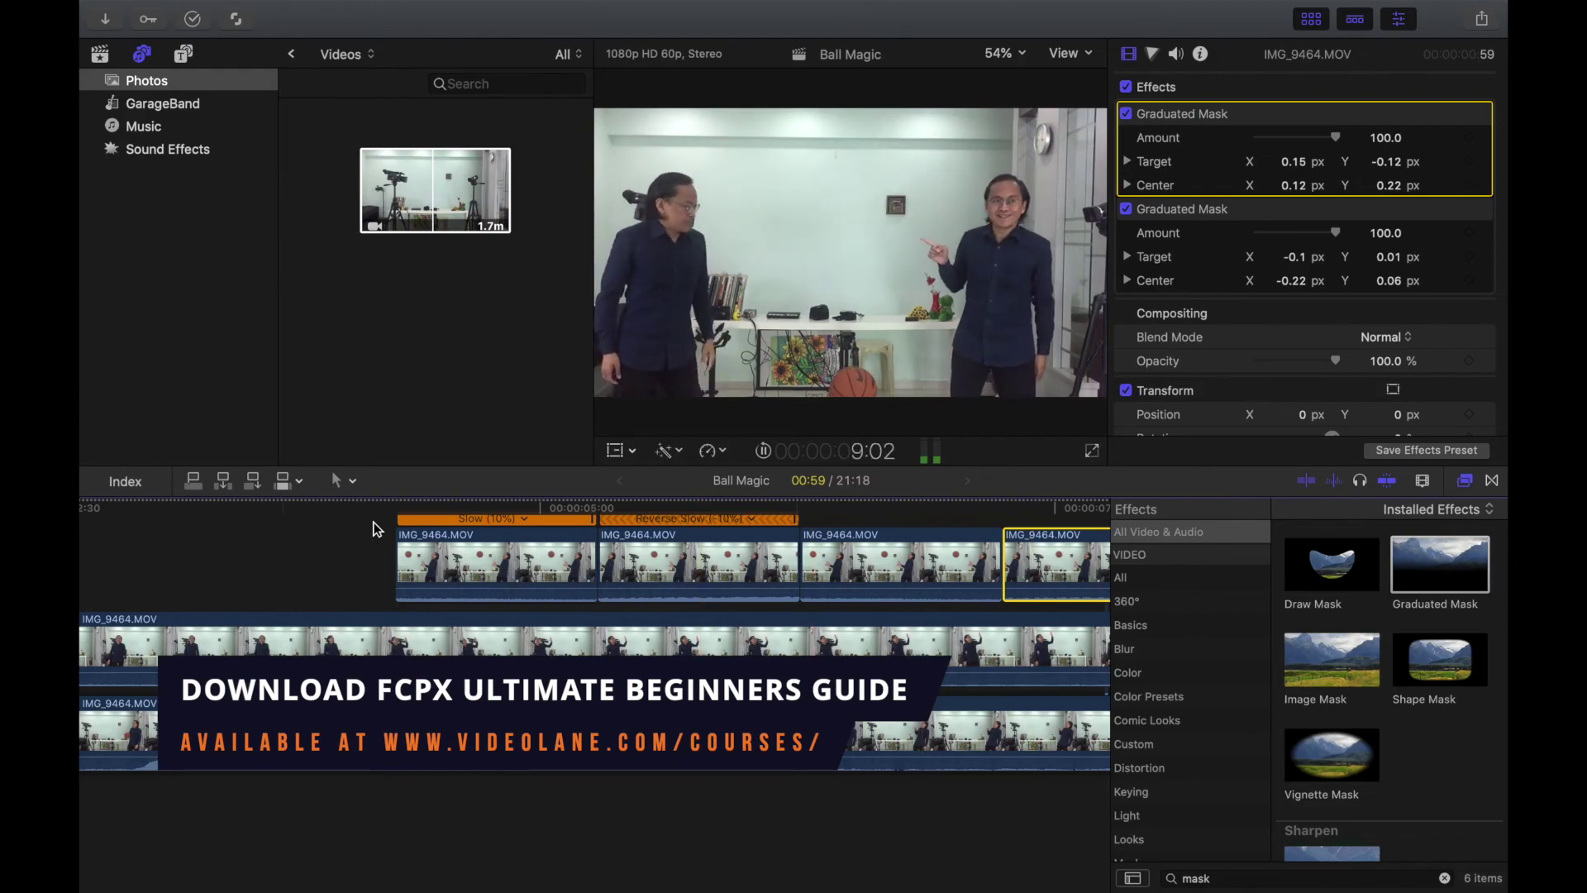
pyautogui.press('space')
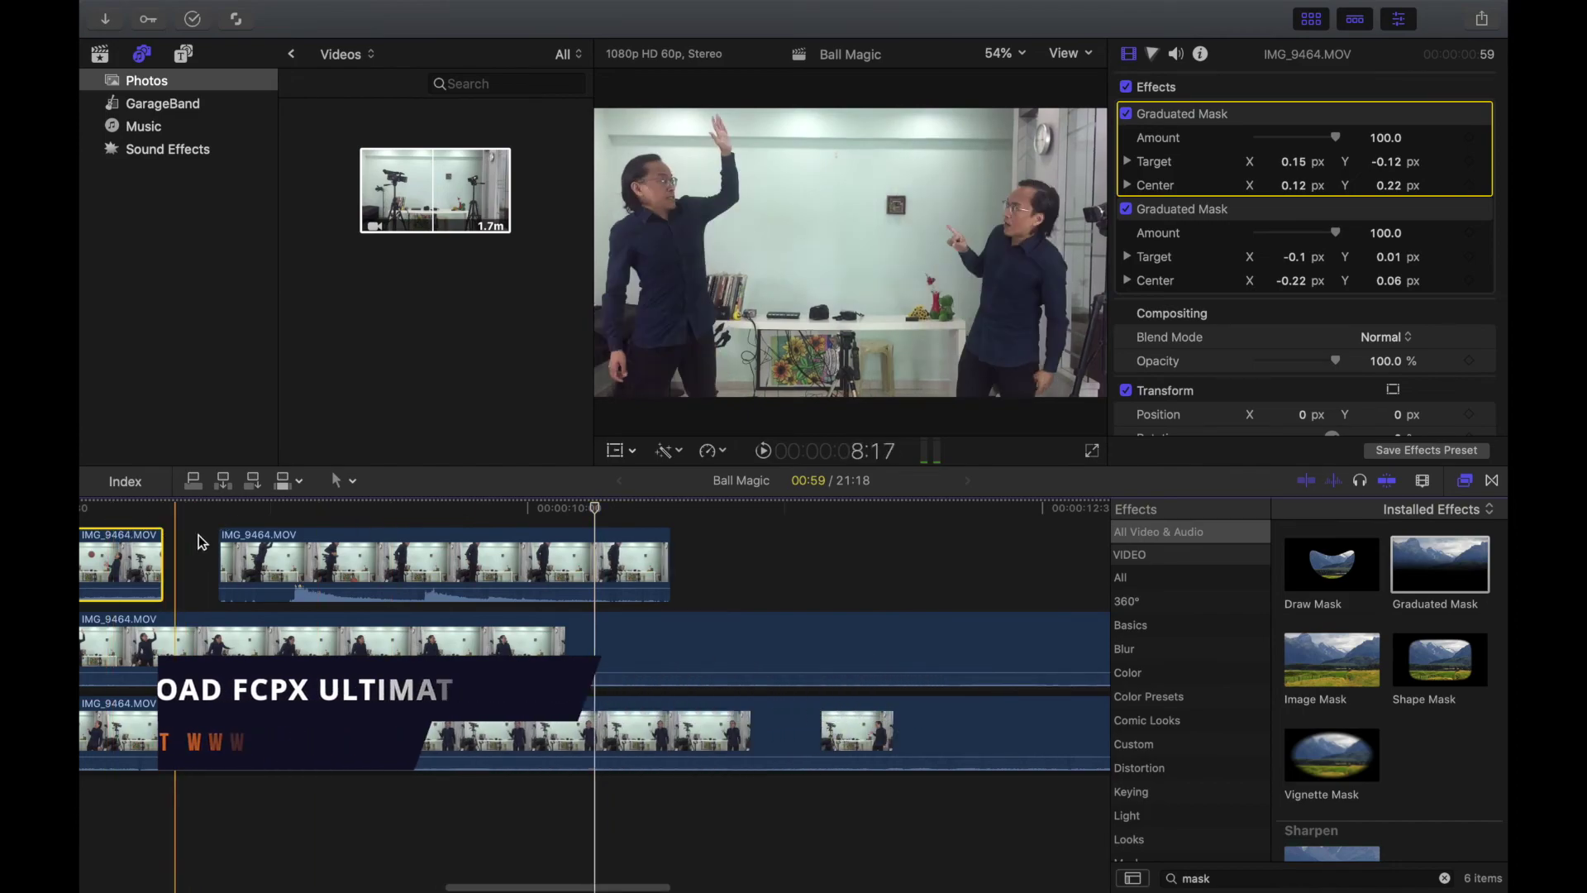
pyautogui.hscroll(-1, 207, 541)
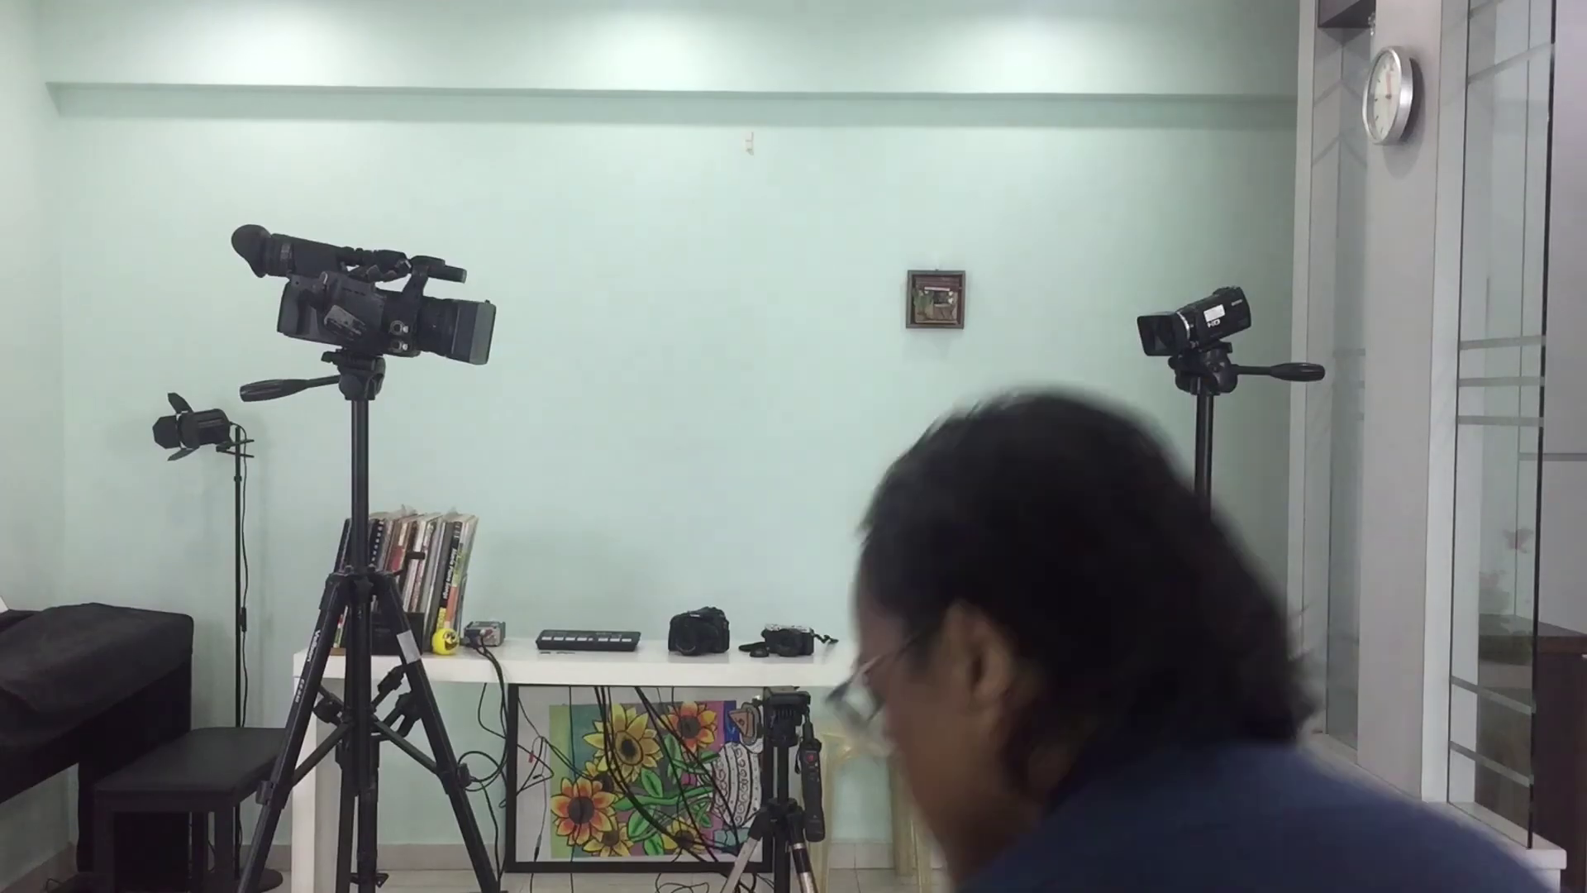